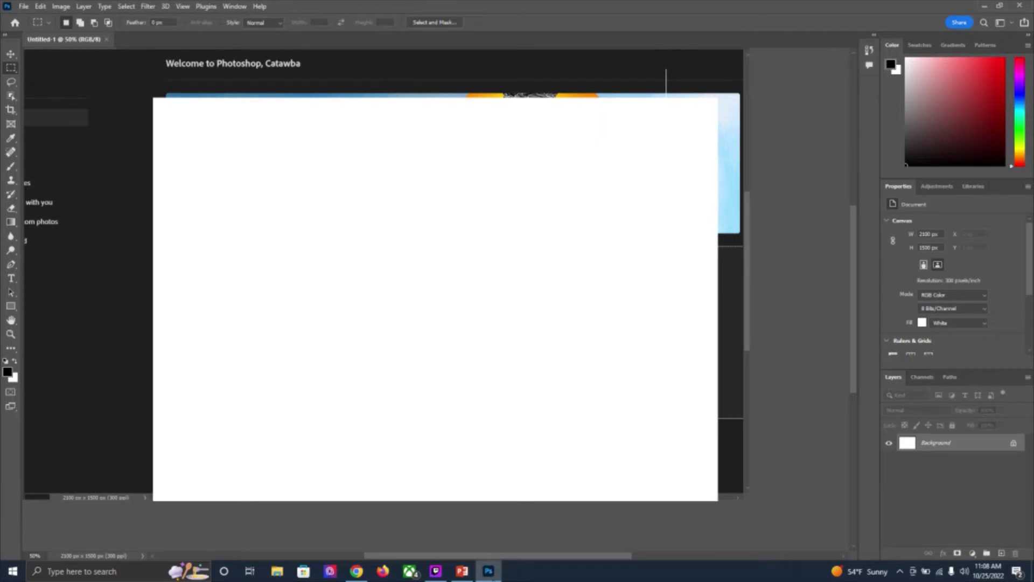
# - Close the open Photoshop window and relaunch Adobe Photoshop 2022
pyautogui.moveTo(488, 571)
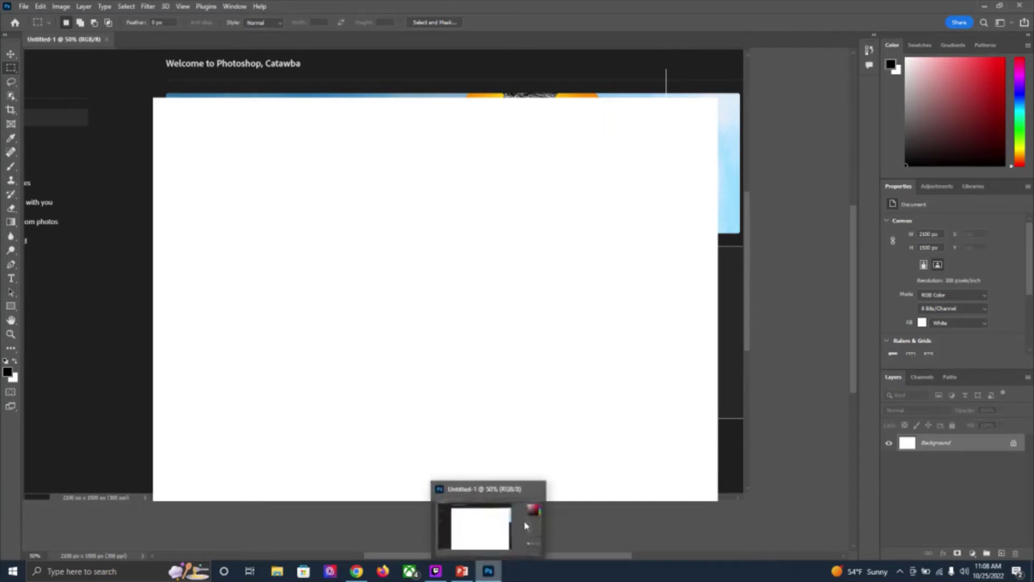
pyautogui.click(540, 492)
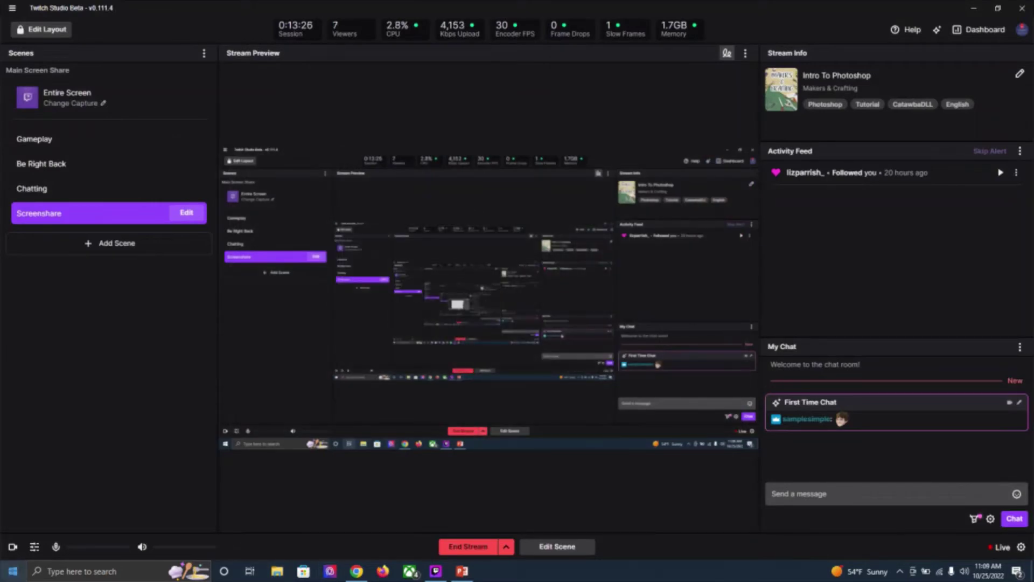
pyautogui.press('super')
pyautogui.write('photo')
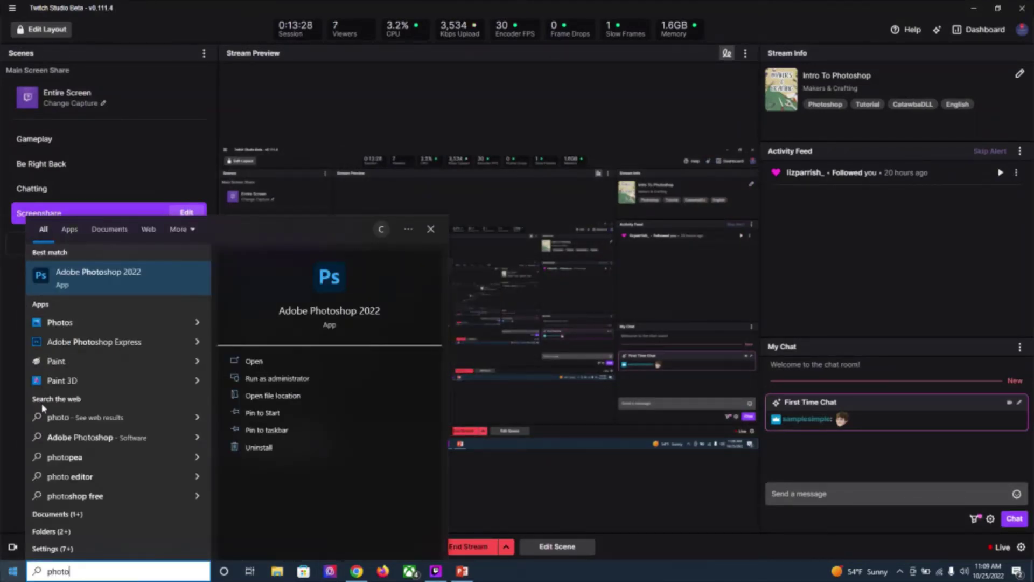
pyautogui.click(86, 280)
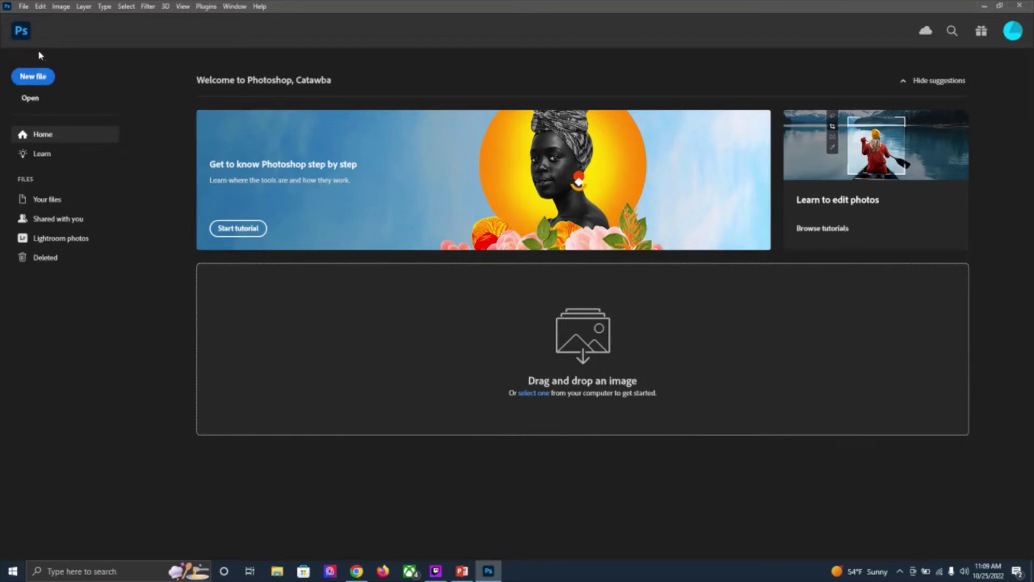
# - Create a new 7 x 5 inch RGB document with a white background and a resolution of 350 pixels/inch
pyautogui.click(43, 80)
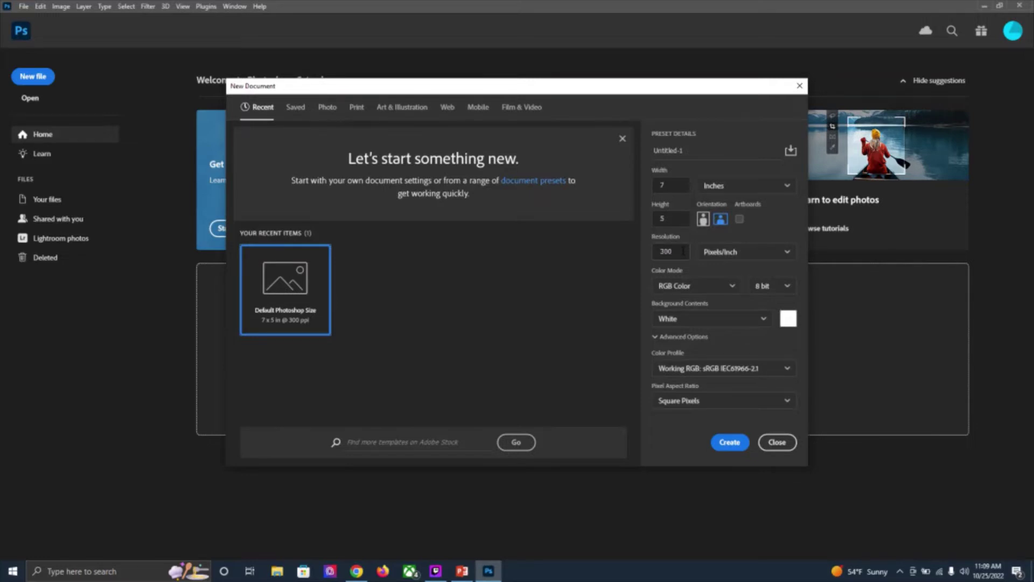
pyautogui.click(680, 251)
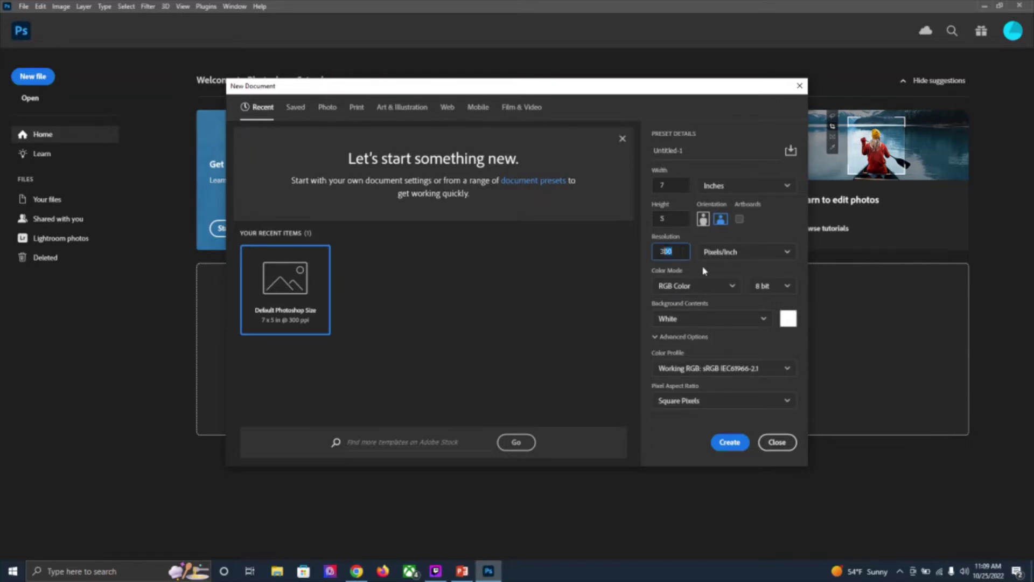
pyautogui.click(680, 258)
pyautogui.write('350')
pyautogui.click(456, 290)
pyautogui.click(730, 442)
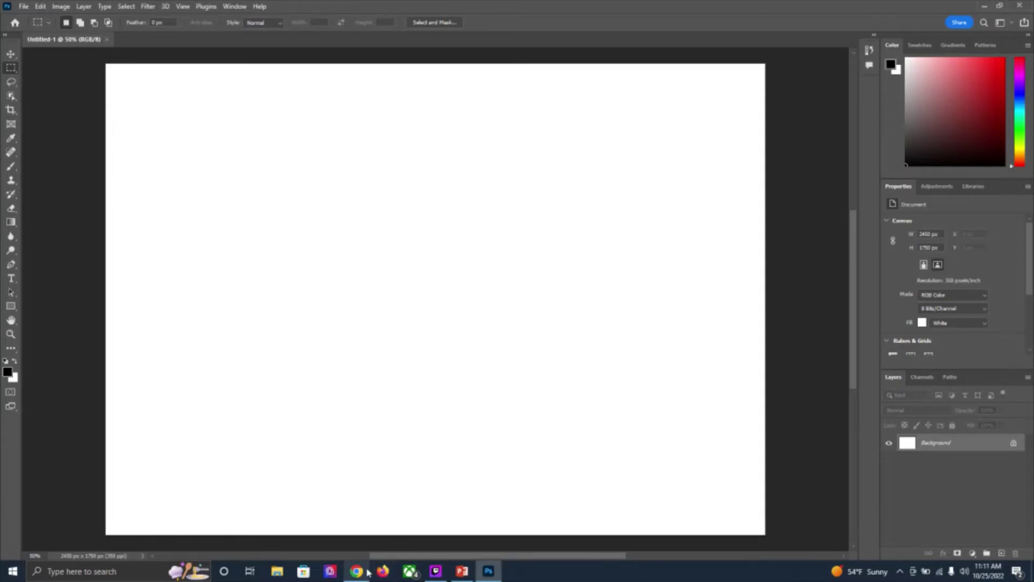
# - Switch to Chrome, search for "catawba wikipedia" and open the Catawba College Wikipedia article
pyautogui.moveTo(464, 576)
pyautogui.click(356, 571)
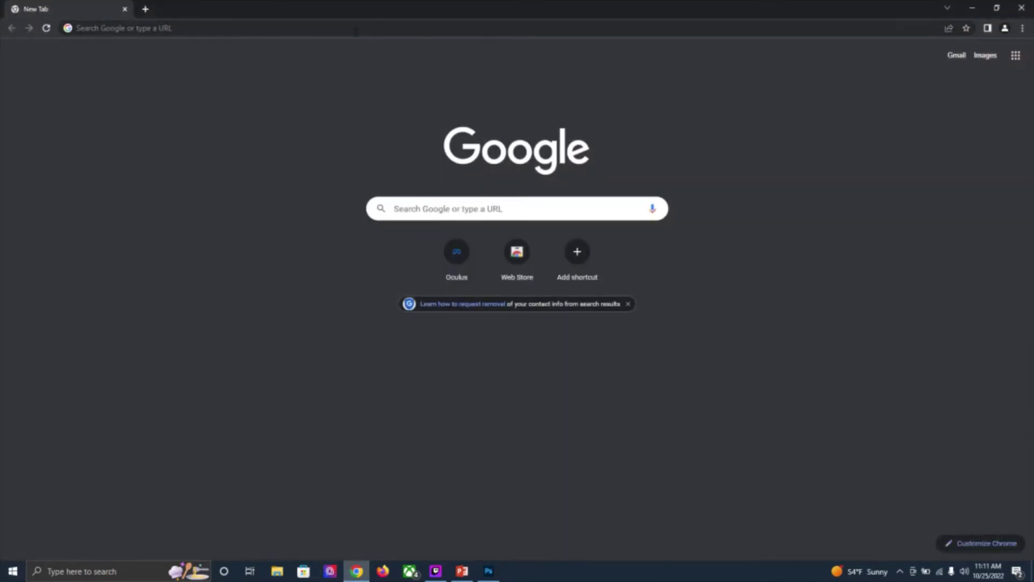
pyautogui.click(356, 31)
pyautogui.write('cataw')
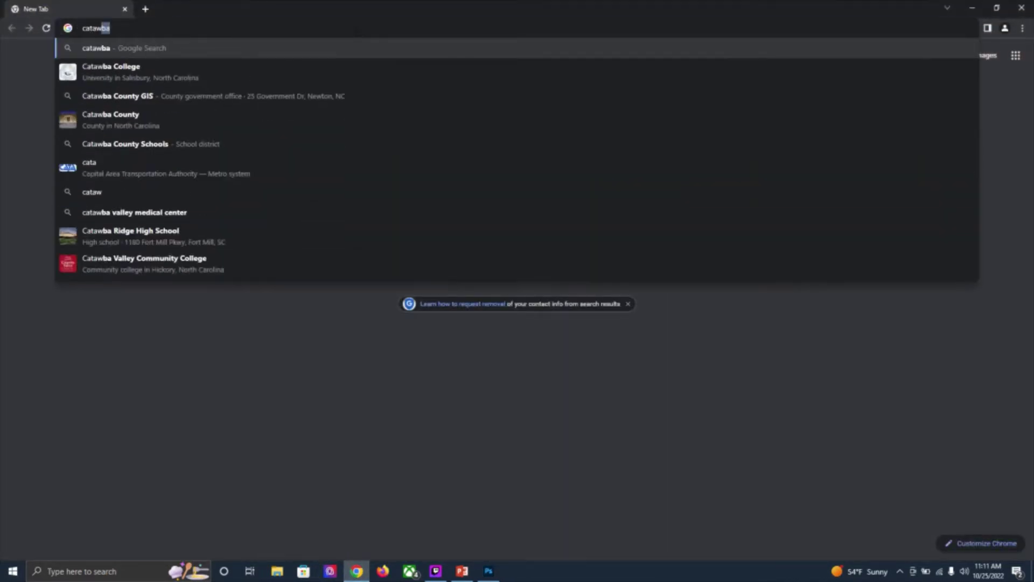
pyautogui.write('ba wiki')
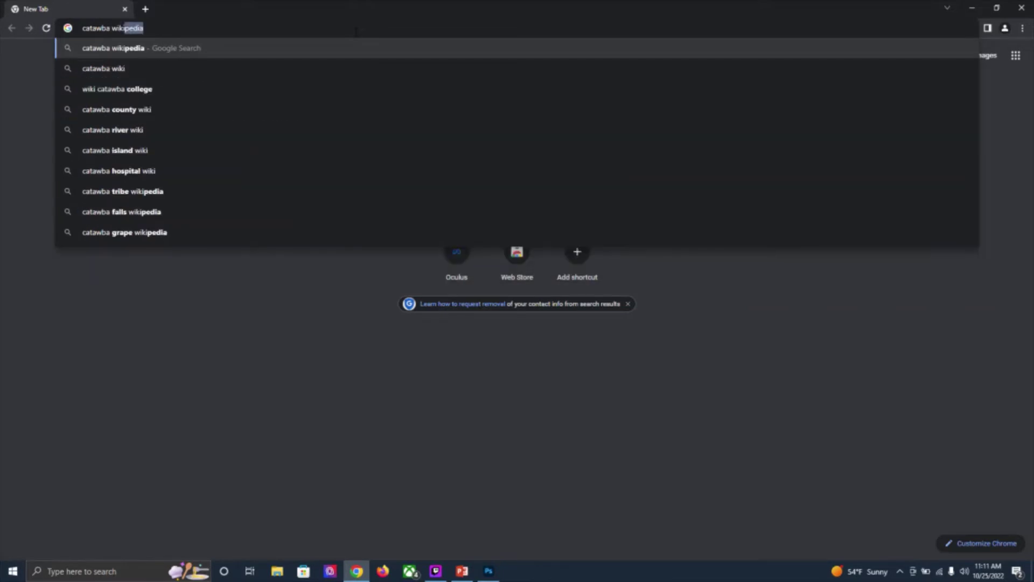
pyautogui.write('ped')
pyautogui.press('Return')
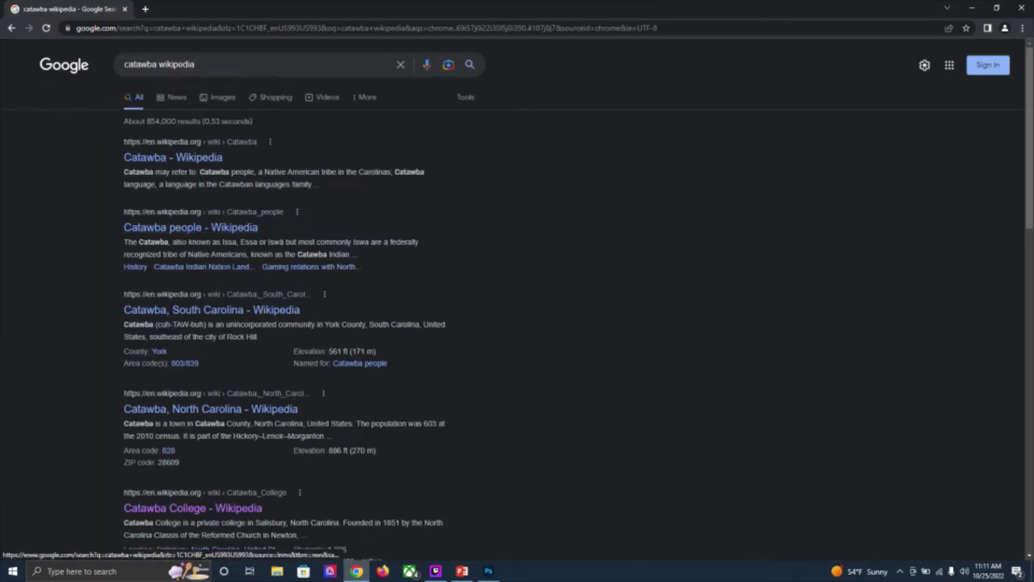
pyautogui.click(229, 507)
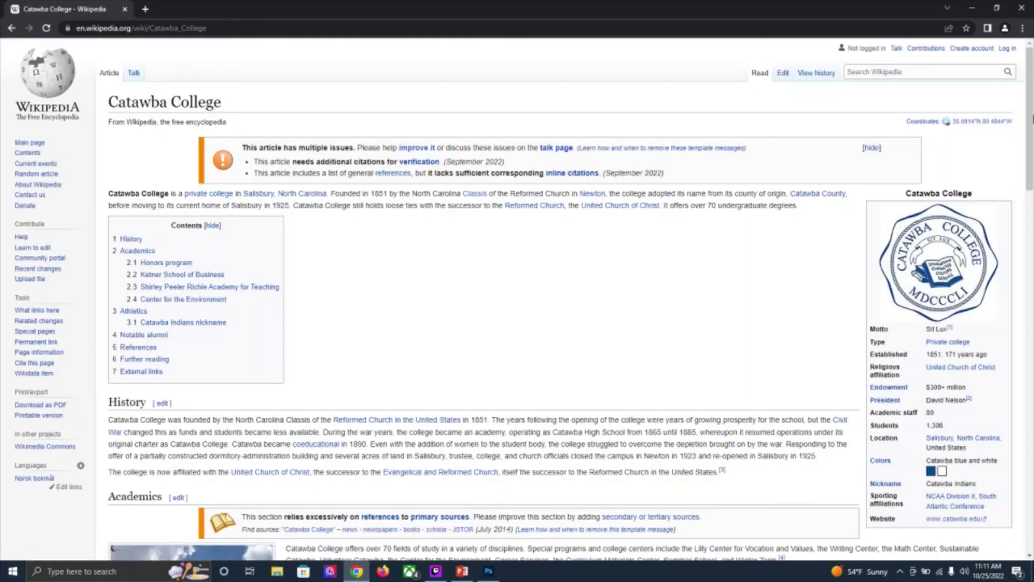
# - Open the article's Catawba College building photo in its own browser tab and close the article's tab
pyautogui.scroll(-9, 333, 271)
pyautogui.scroll(3, 333, 271)
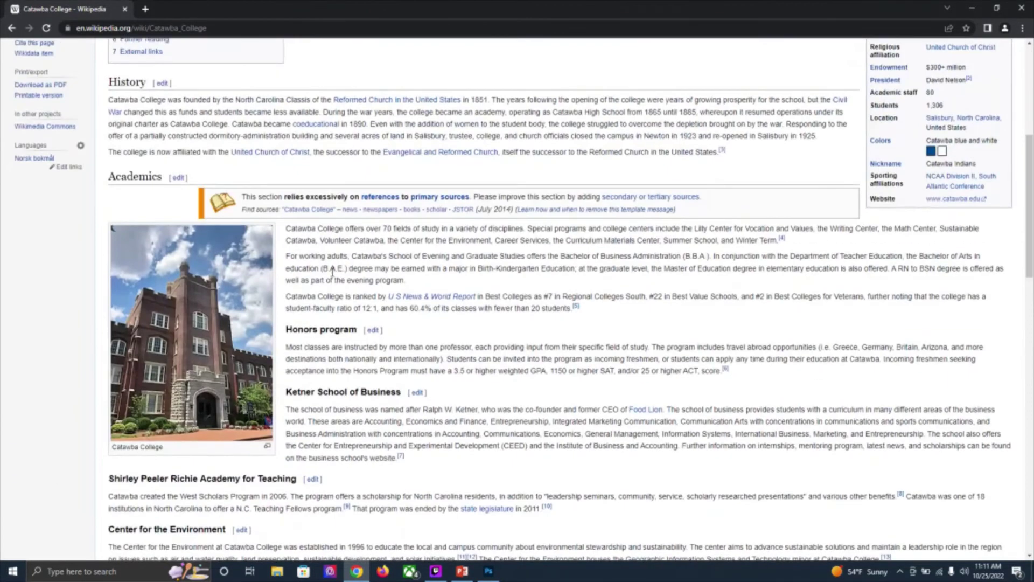
pyautogui.click(178, 331)
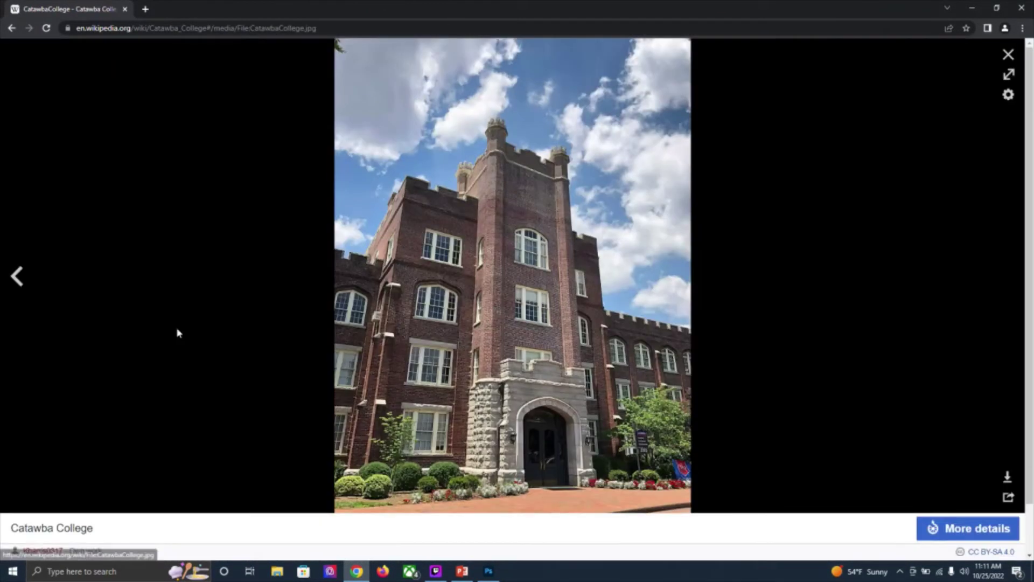
pyautogui.rightClick(487, 303)
pyautogui.click(499, 305)
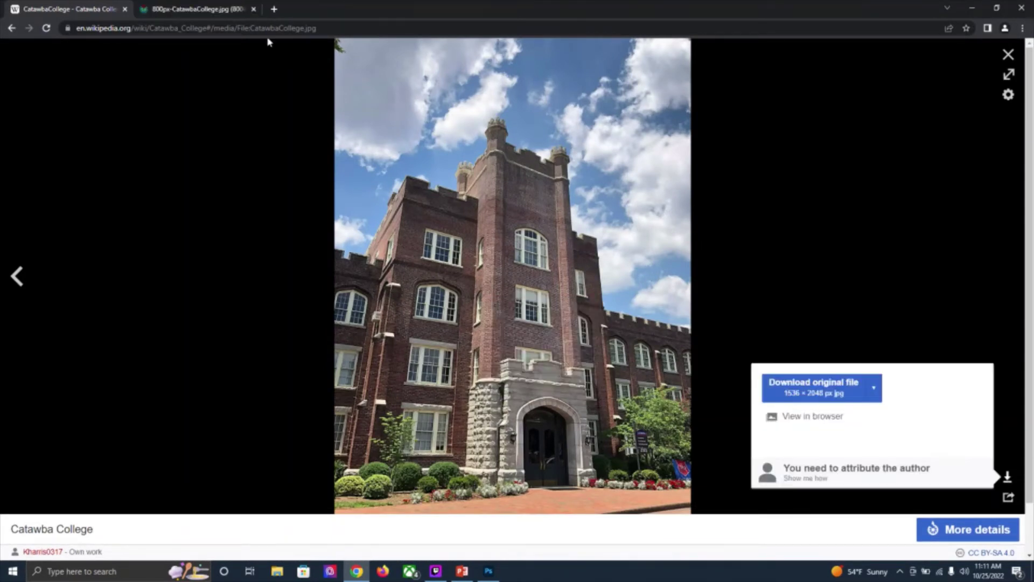
pyautogui.click(198, 9)
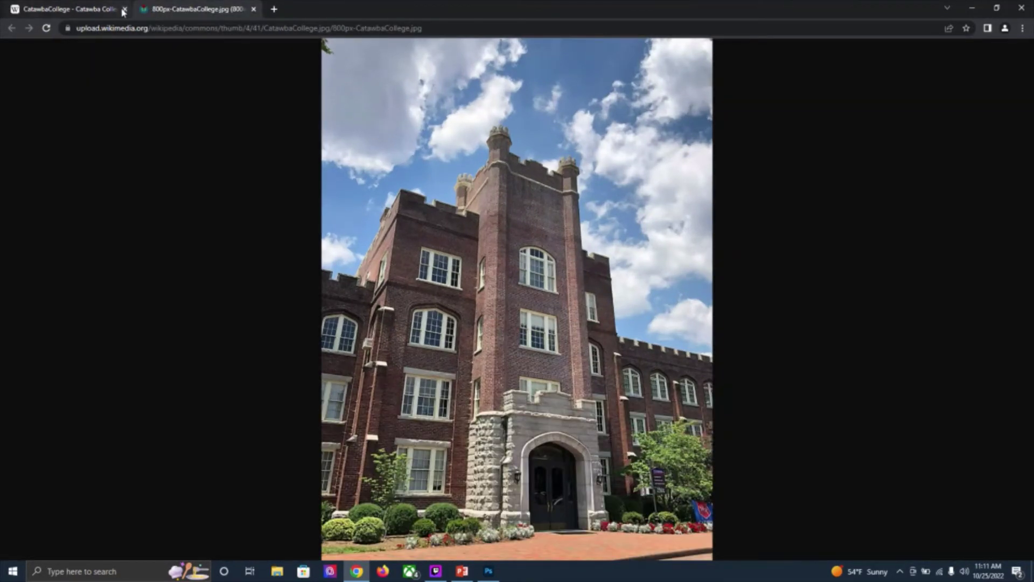
pyautogui.click(124, 10)
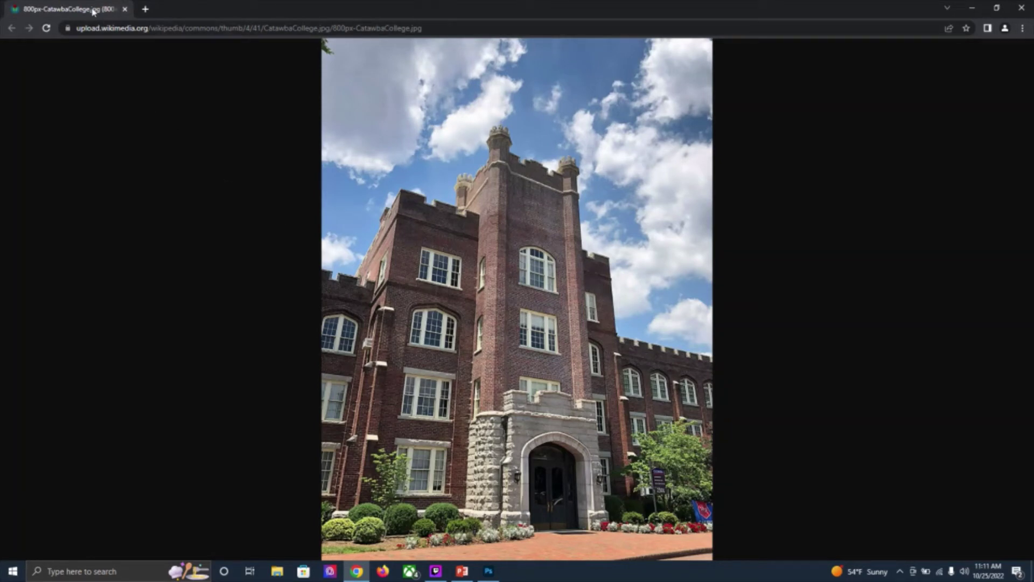
pyautogui.moveTo(483, 189); pyautogui.dragTo(468, 337)
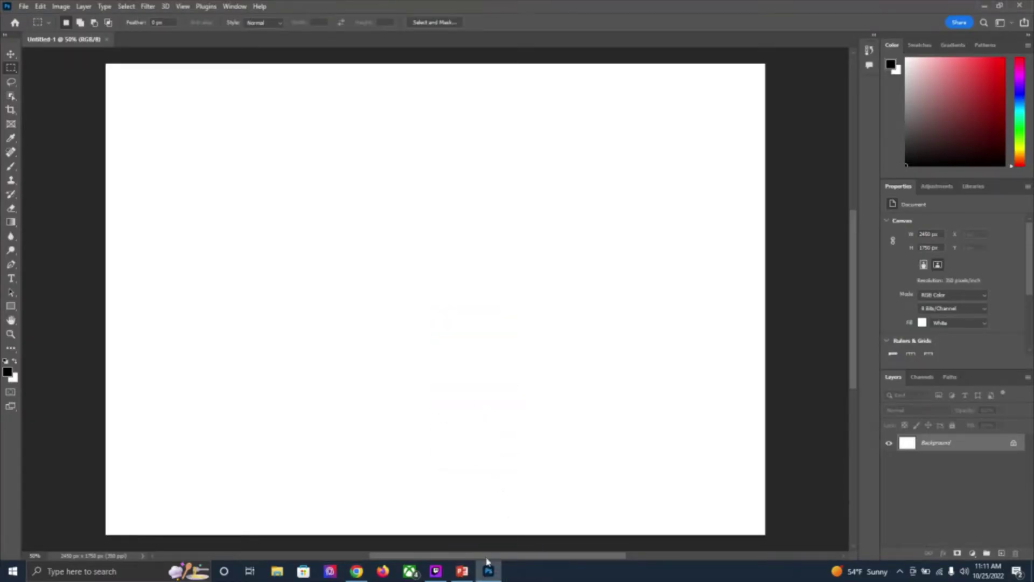
pyautogui.moveTo(358, 574); pyautogui.dragTo(458, 231)
pyautogui.click(356, 571)
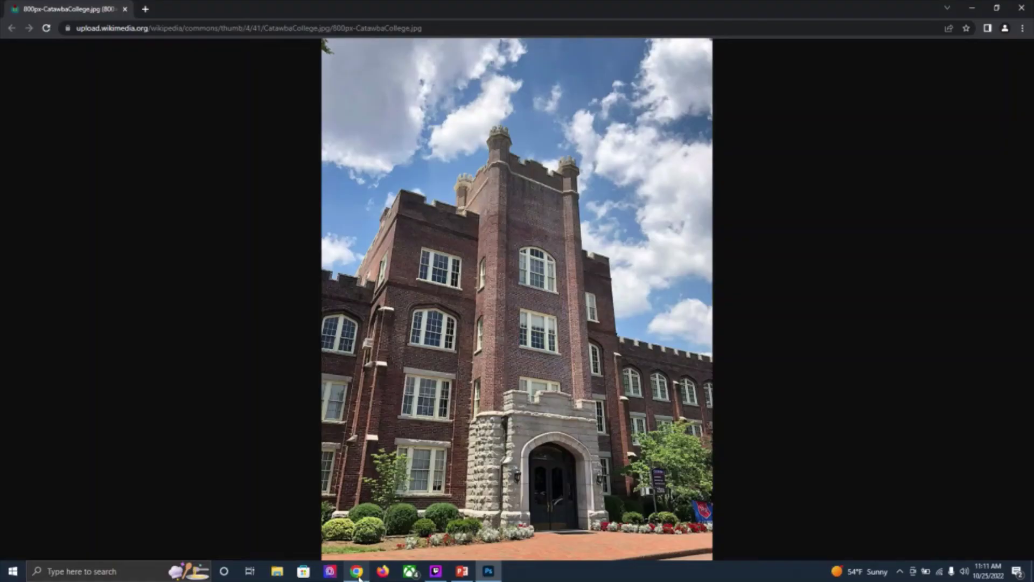
# - Save the building photo to the Downloads folder as a JPG named catawbacollegephoto
pyautogui.rightClick(484, 309)
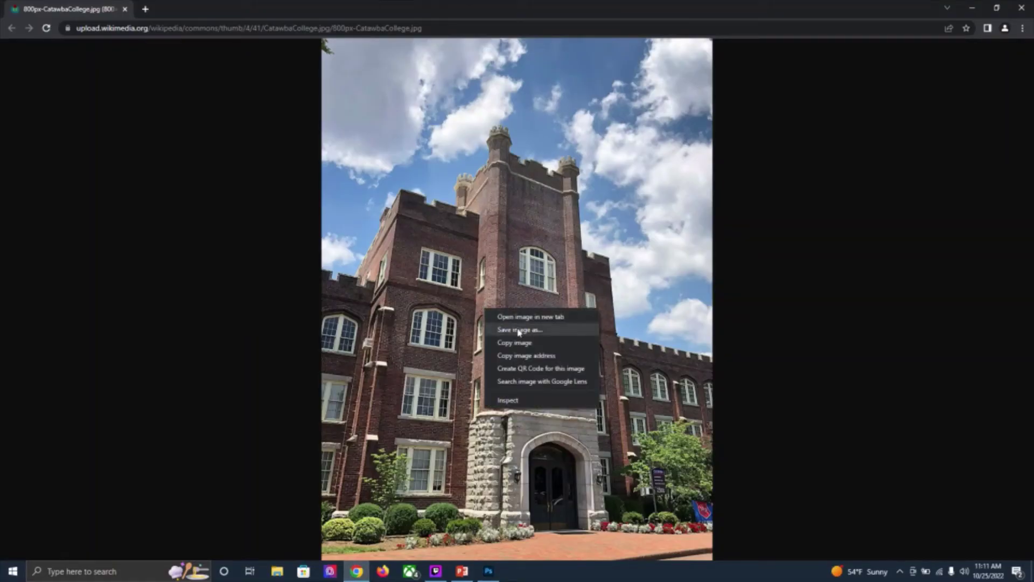
pyautogui.click(519, 330)
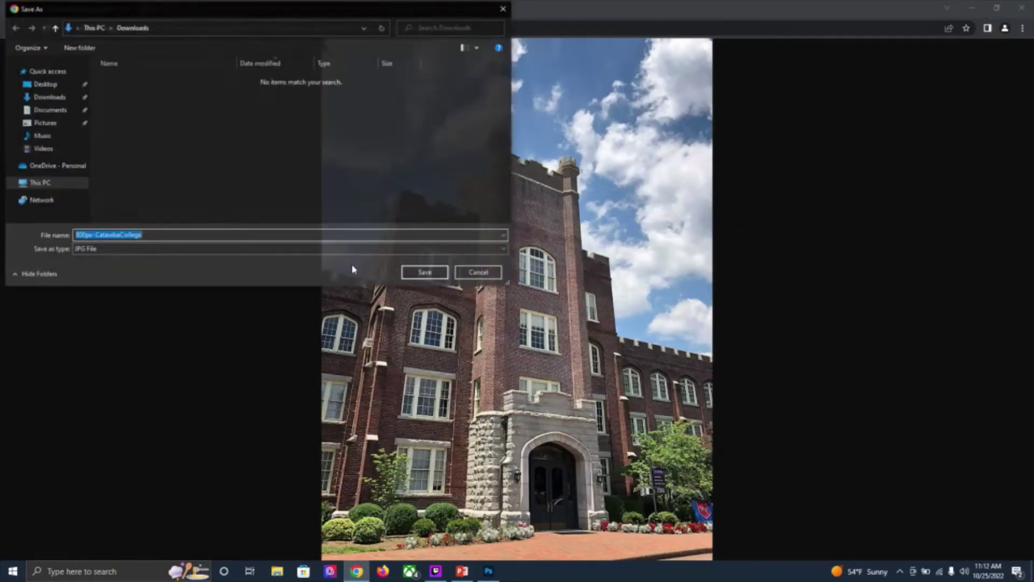
pyautogui.write('c')
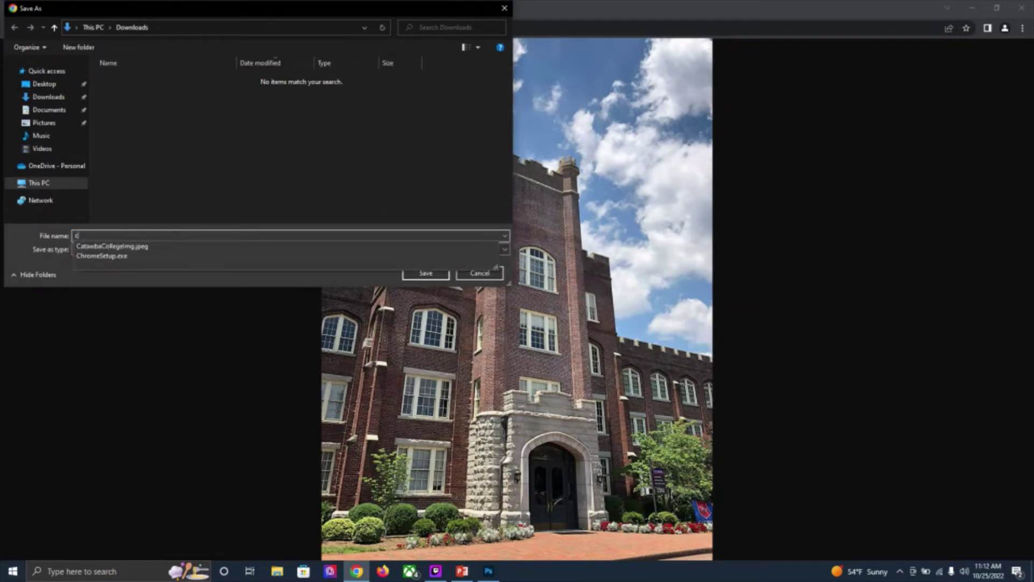
pyautogui.write('atawbaco')
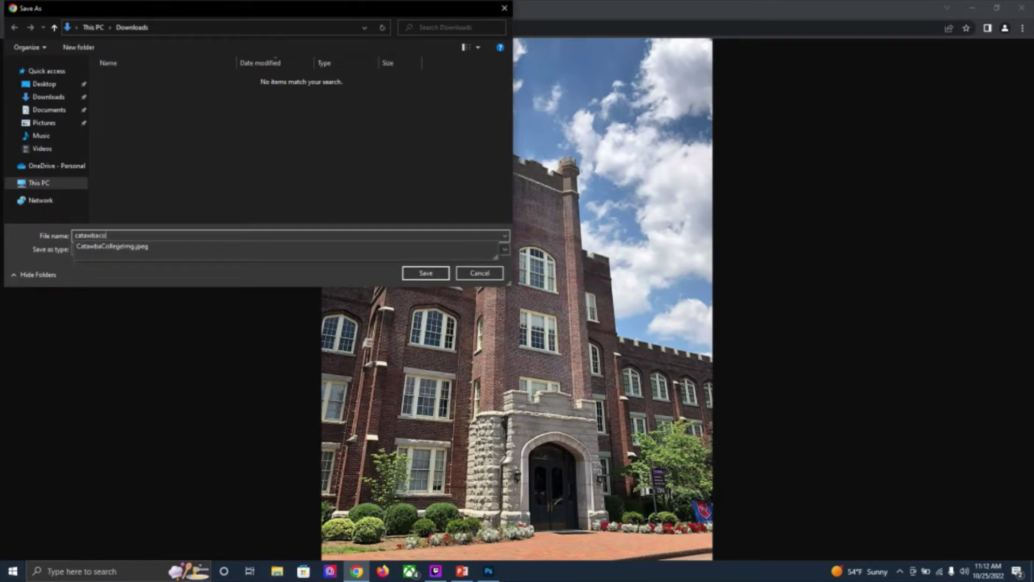
pyautogui.write('llegephoto')
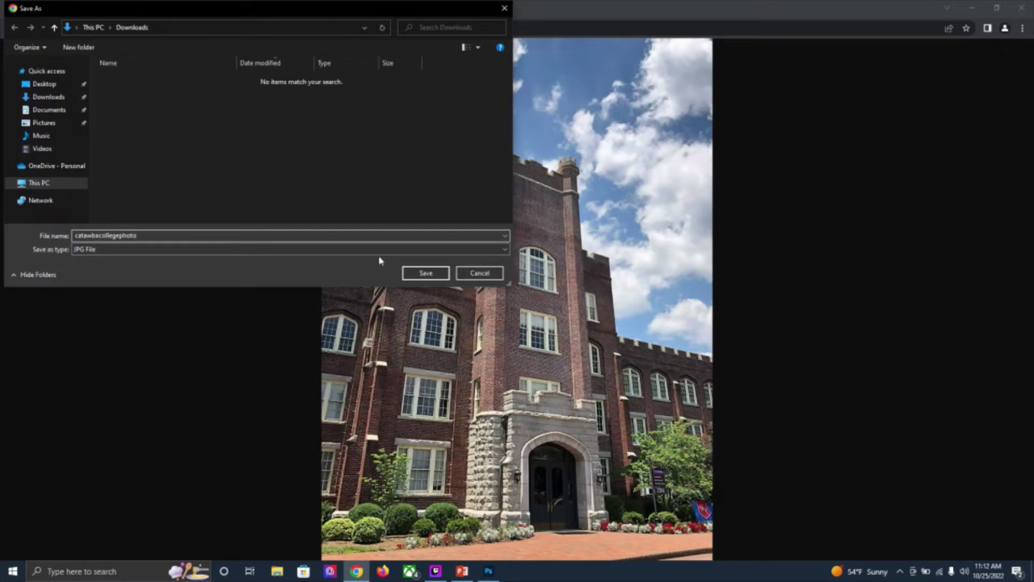
pyautogui.click(426, 272)
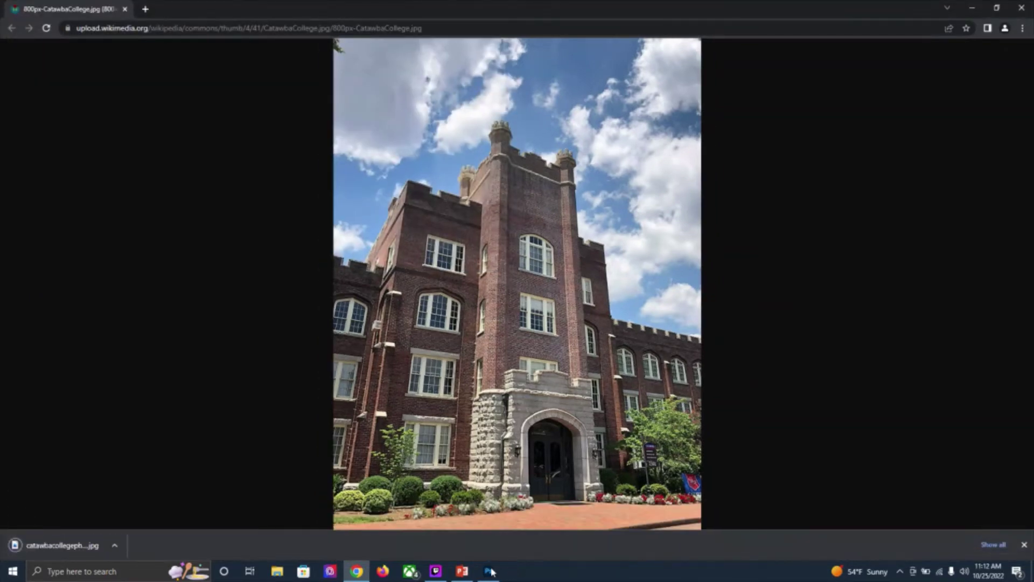
# - Switch to Photoshop and place catawbacollegephoto from the Downloads folder as an embedded image, keeping its default placement
pyautogui.click(489, 571)
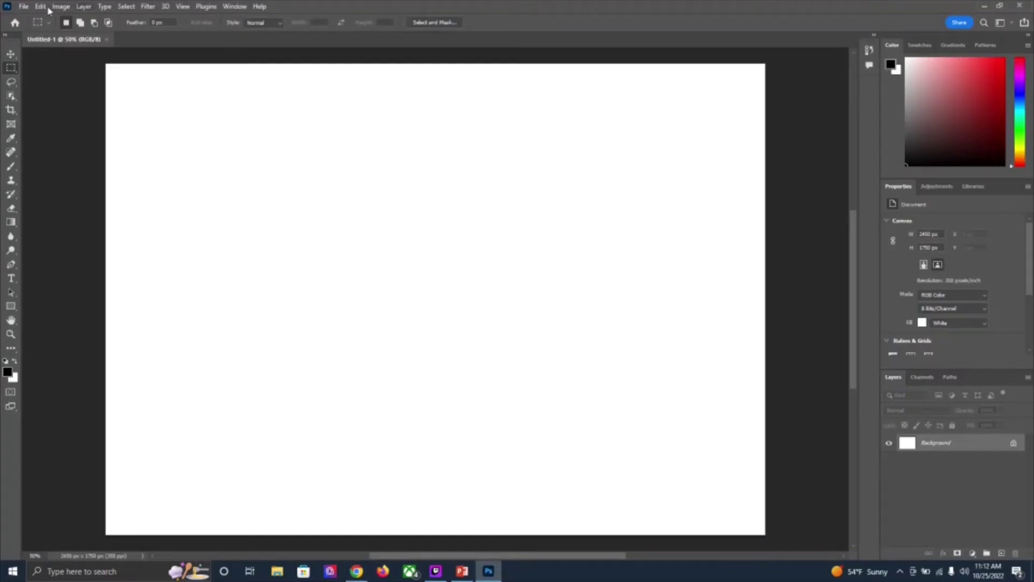
pyautogui.click(25, 7)
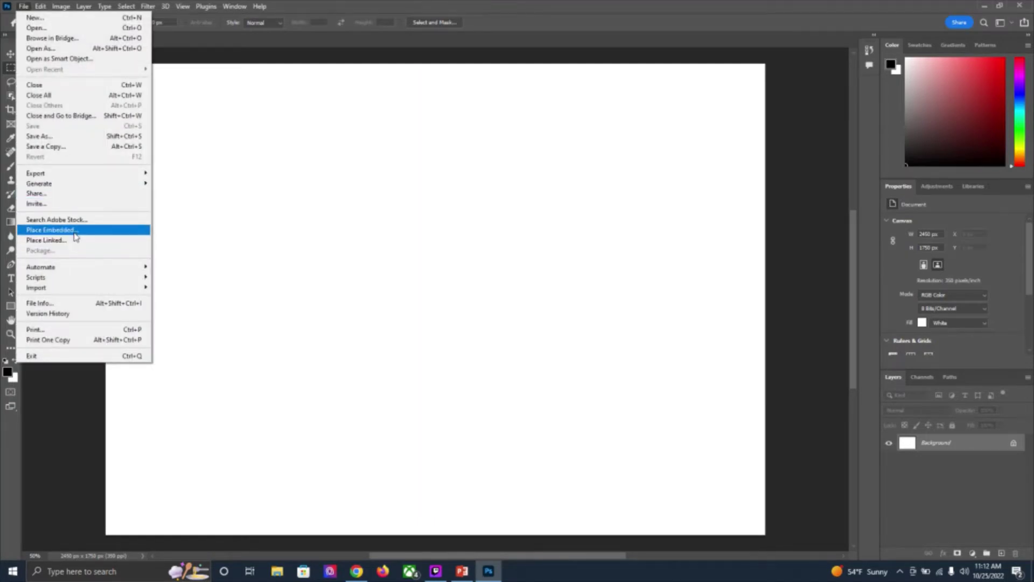
pyautogui.click(75, 236)
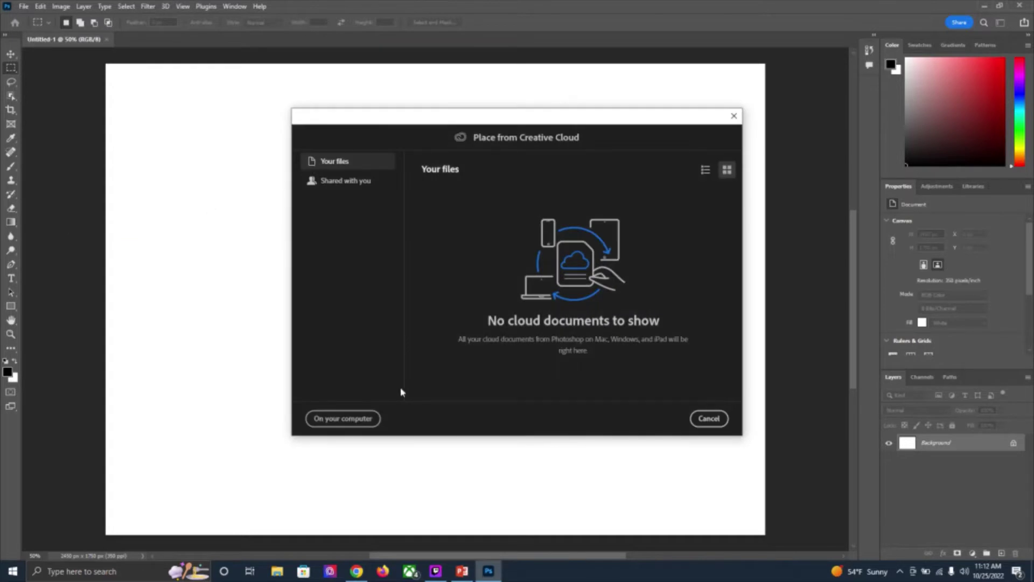
pyautogui.click(348, 419)
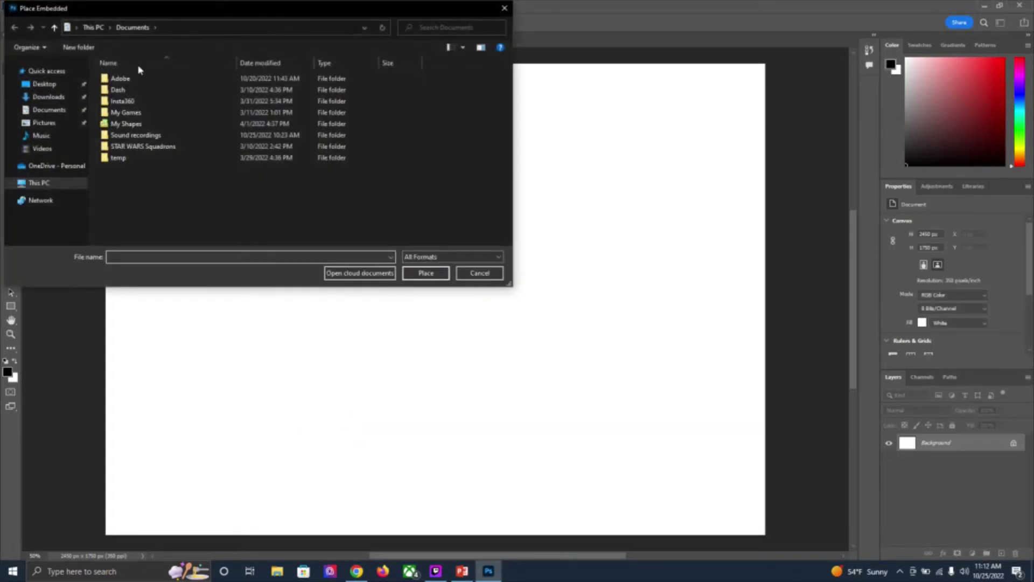
pyautogui.click(49, 97)
pyautogui.click(151, 97)
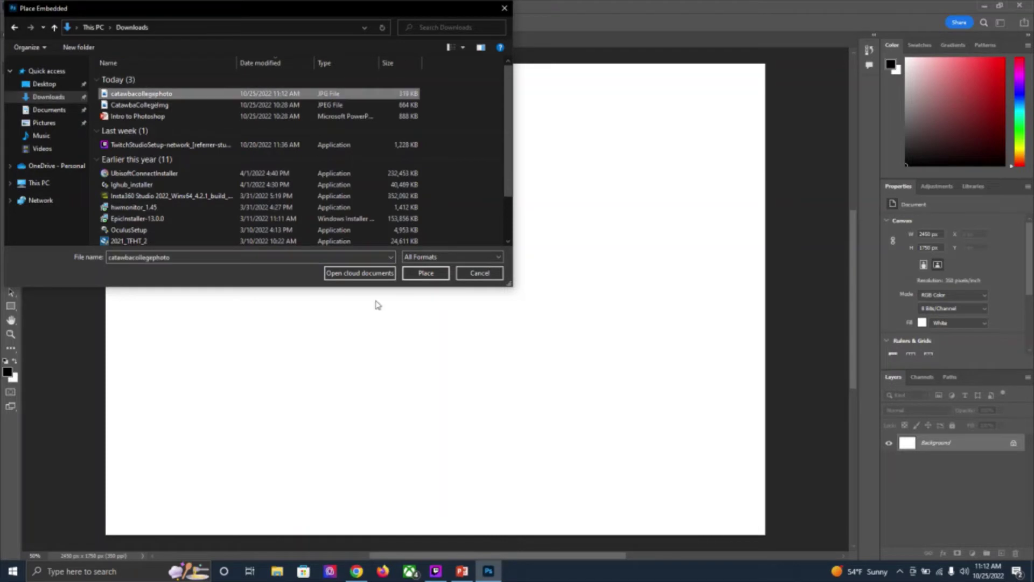
pyautogui.click(434, 279)
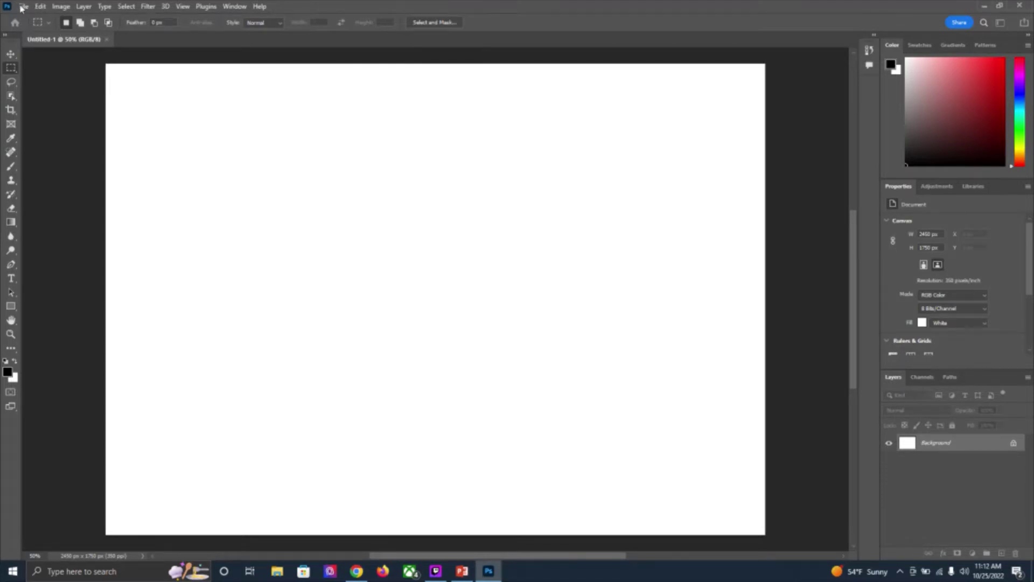
pyautogui.click(22, 7)
pyautogui.click(411, 197)
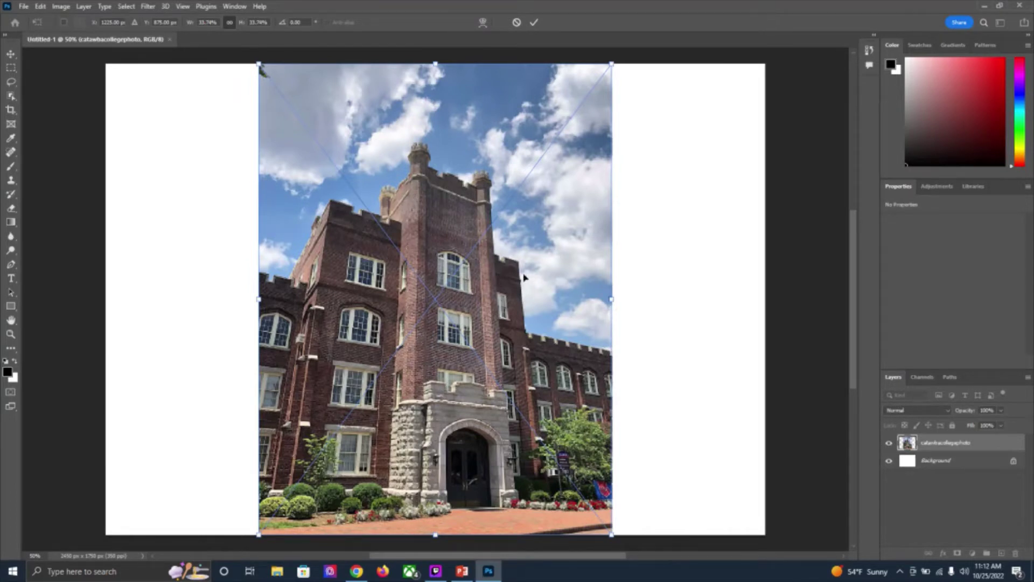
pyautogui.press('Return')
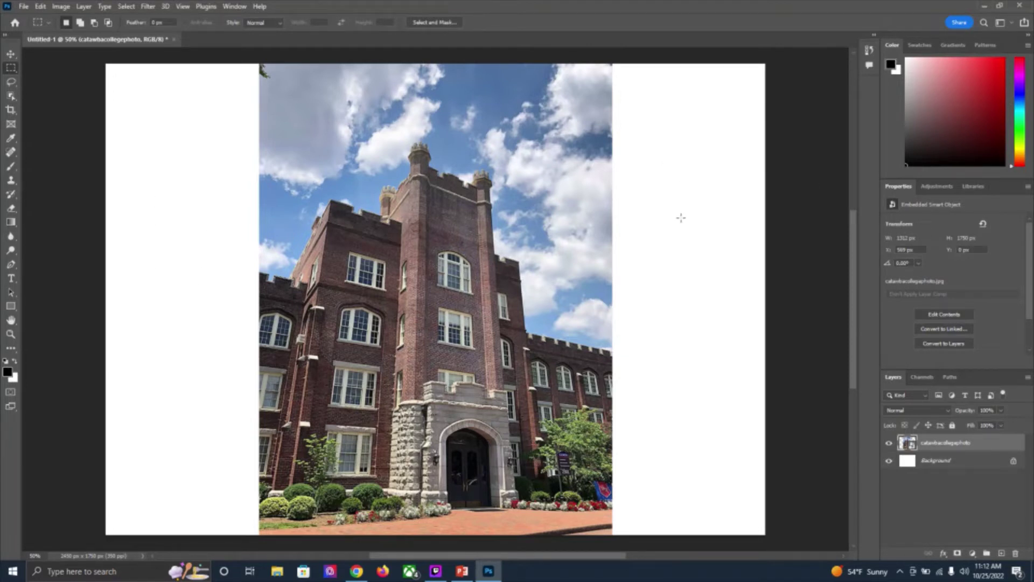
# - Shift the placed photo sideways with the Move tool, leaving it slightly left of the canvas centre at about X 553 px
pyautogui.click(11, 54)
pyautogui.moveTo(418, 246); pyautogui.dragTo(581, 248)
pyautogui.moveTo(505, 254); pyautogui.dragTo(414, 247)
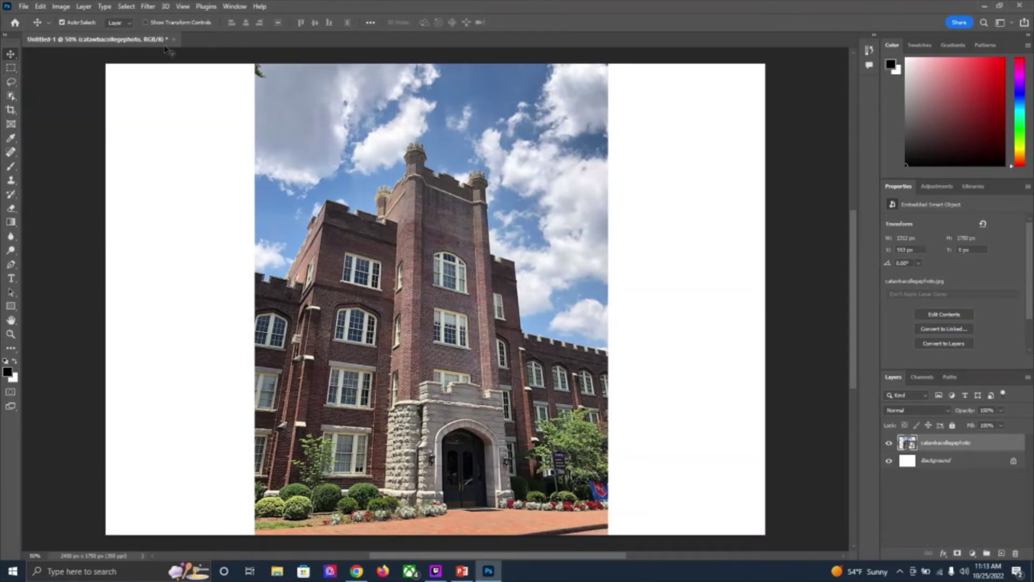
# - Crop the canvas to the photo's side edges, removing the white margins and leaving it about 1312 × 1750 px
pyautogui.click(11, 111)
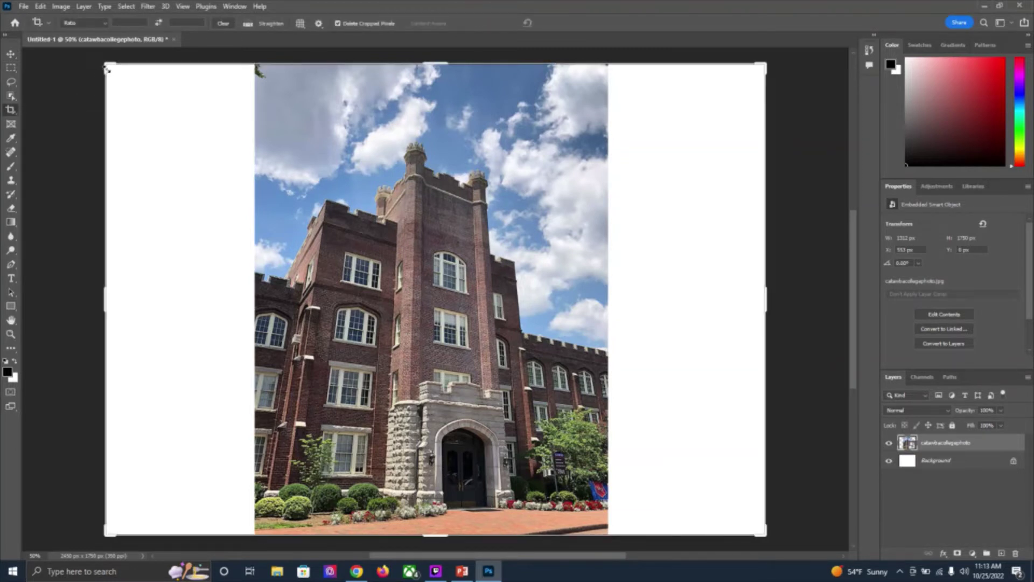
pyautogui.moveTo(106, 67); pyautogui.dragTo(182, 67)
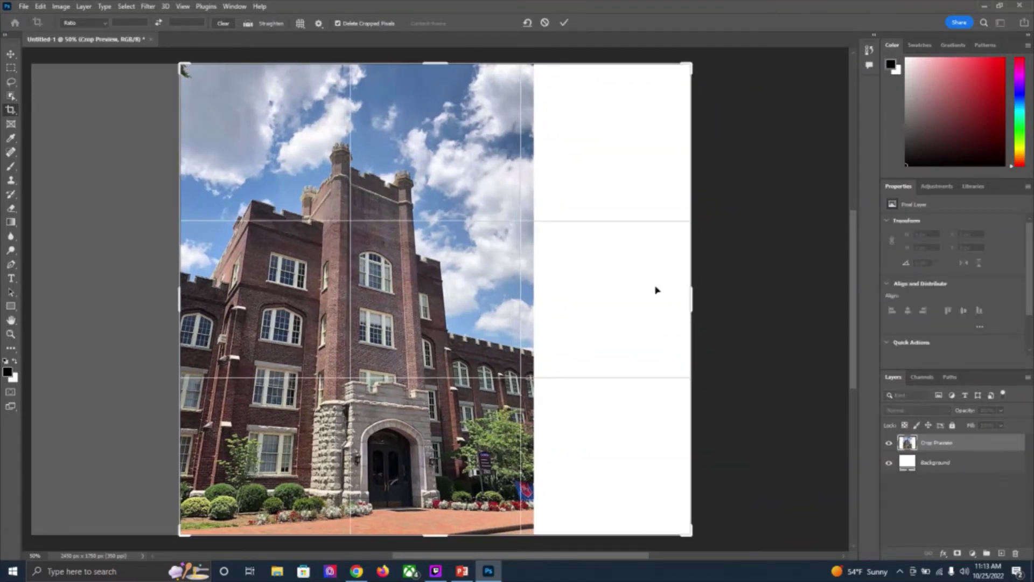
pyautogui.moveTo(688, 300); pyautogui.dragTo(610, 296)
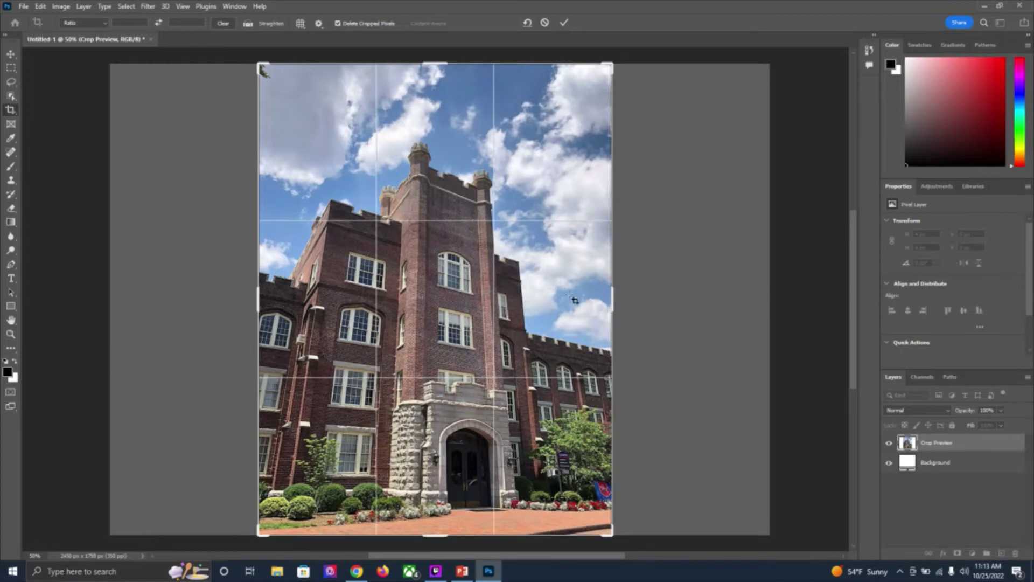
pyautogui.press('Return')
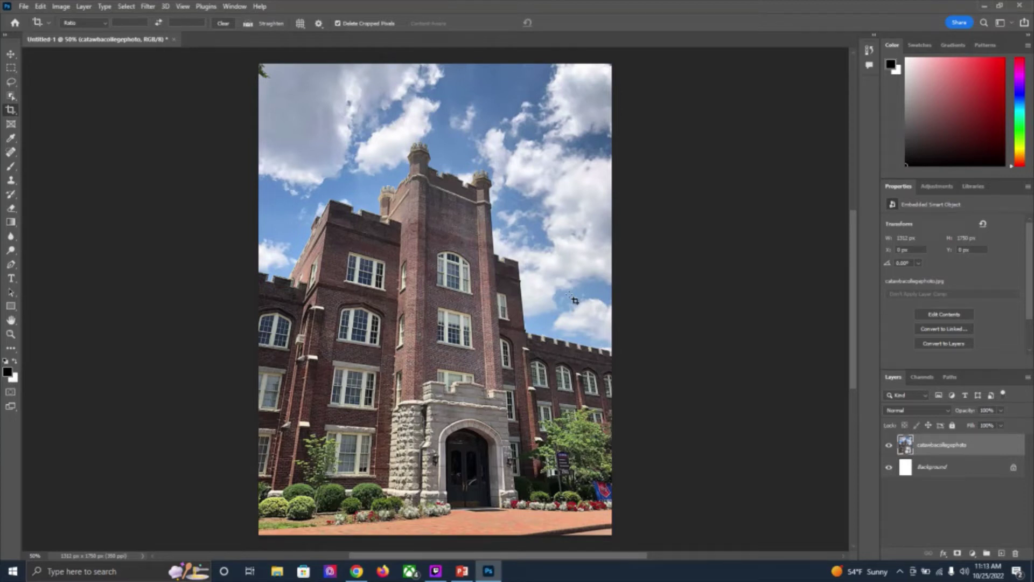
# - Draw a rectangular marquee selection over the clouds beside the tower and shift it sideways
pyautogui.click(11, 68)
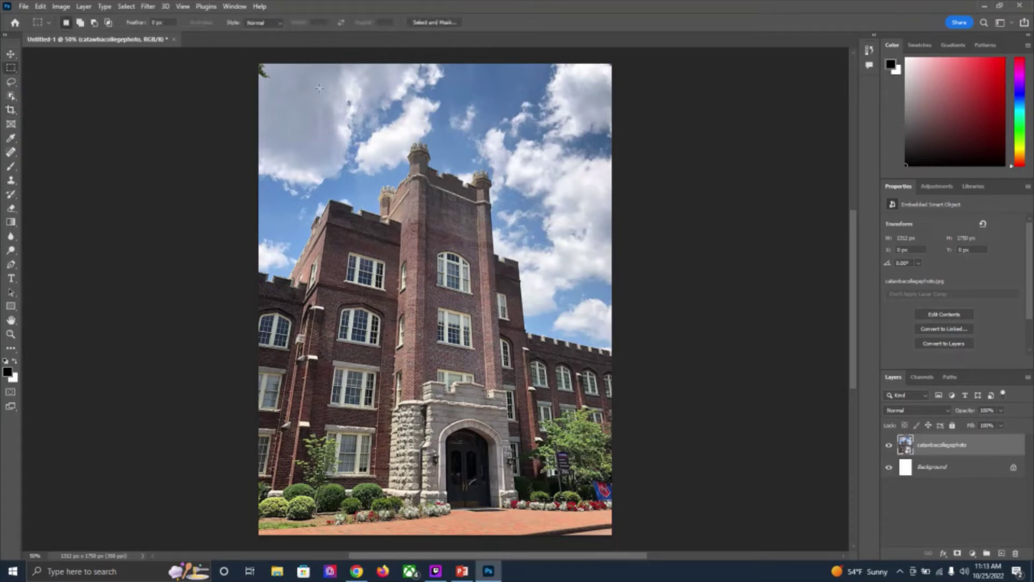
pyautogui.moveTo(320, 88); pyautogui.dragTo(420, 138)
pyautogui.moveTo(385, 114); pyautogui.dragTo(337, 117)
# - Nudge the rectangular selection rightward in large increments and deselect it
pyautogui.hotkey('shift', 'Right')
pyautogui.hotkey('shift', 'Right')
pyautogui.hotkey('shift', 'Right')
pyautogui.hotkey('shift', 'Right')
pyautogui.hotkey('shift', 'Right')
pyautogui.hotkey('shift', 'Right')
pyautogui.hotkey('shift', 'Right')
pyautogui.hotkey('shift', 'Right')
pyautogui.hotkey('shift', 'Right')
pyautogui.hotkey('shift', 'Right')
pyautogui.hotkey('shift', 'Right')
pyautogui.click(406, 129)
# - Draw several freehand Lasso selections over the sky around the tower and look at the other lasso variants
pyautogui.click(11, 82)
pyautogui.moveTo(359, 111)
pyautogui.mouseDown()
pyautogui.moveTo(328, 157)
pyautogui.moveTo(428, 180)
pyautogui.moveTo(443, 126)
pyautogui.moveTo(390, 100)
pyautogui.moveTo(364, 126)
pyautogui.moveTo(341, 131)
pyautogui.mouseUp()
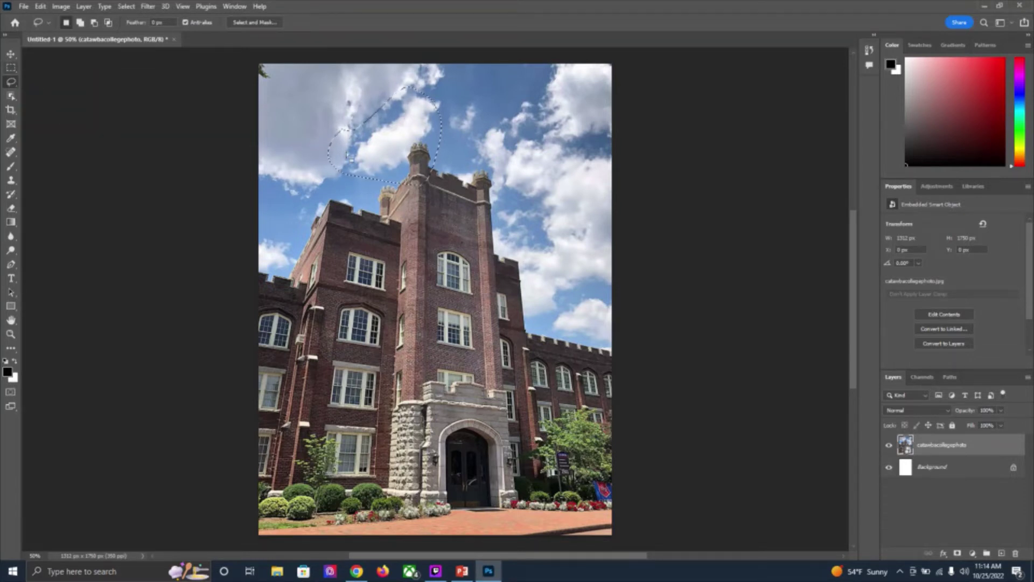
pyautogui.moveTo(485, 137)
pyautogui.mouseDown()
pyautogui.moveTo(545, 170)
pyautogui.moveTo(492, 218)
pyautogui.moveTo(476, 164)
pyautogui.moveTo(496, 157)
pyautogui.moveTo(467, 137)
pyautogui.moveTo(440, 156)
pyautogui.mouseUp()
pyautogui.moveTo(488, 114); pyautogui.dragTo(499, 139)
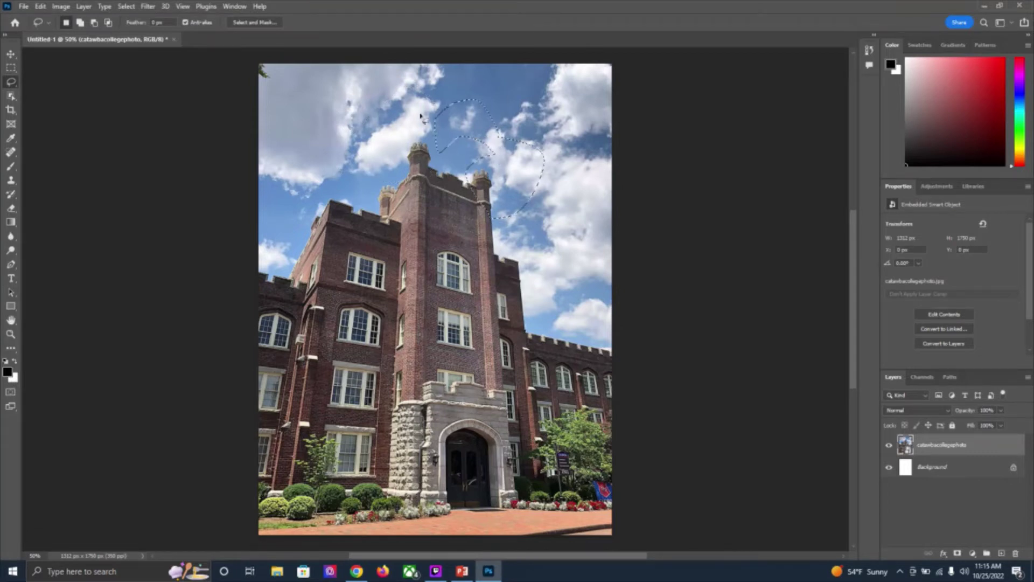
pyautogui.rightClick(13, 81)
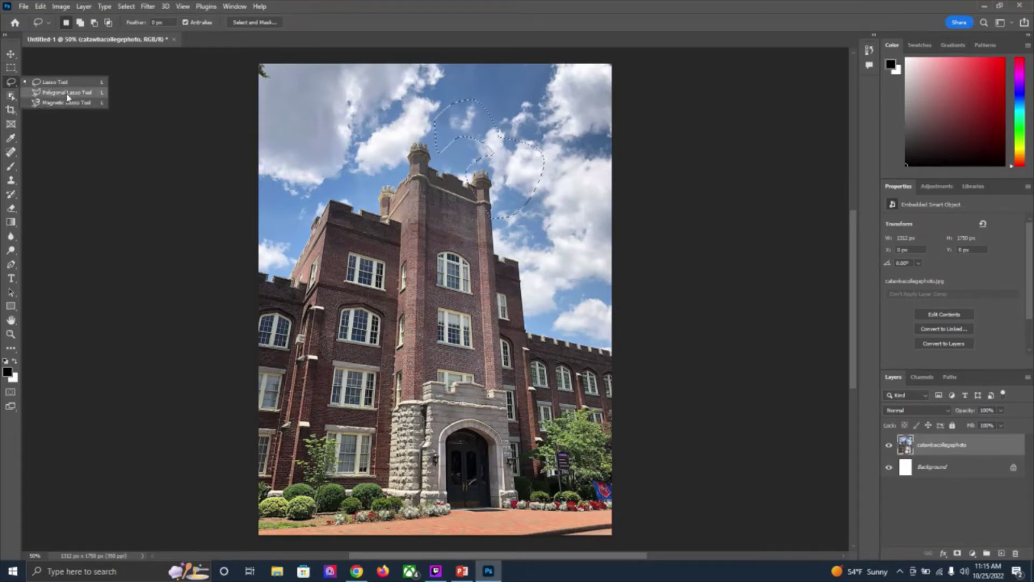
pyautogui.click(11, 82)
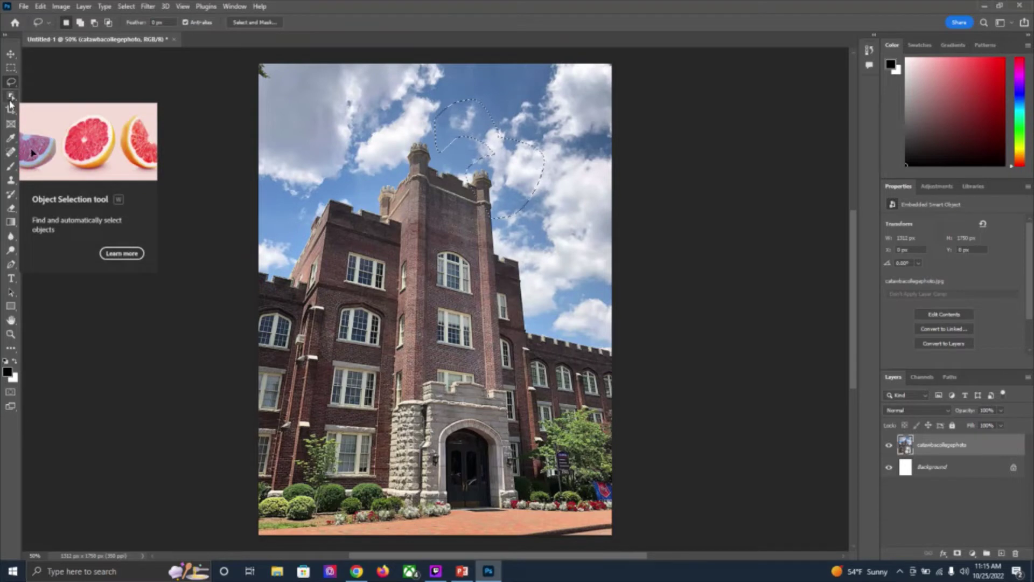
# - Clear the lasso selection and select the whole building with the Object Selection tool
pyautogui.click(11, 97)
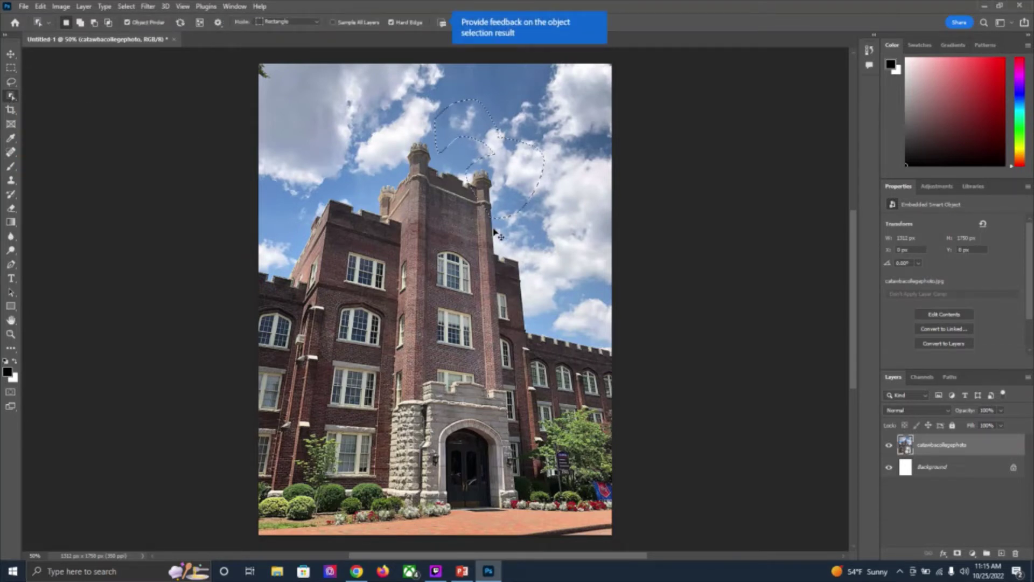
pyautogui.hotkey('ctrl', 'd')
pyautogui.moveTo(429, 186)
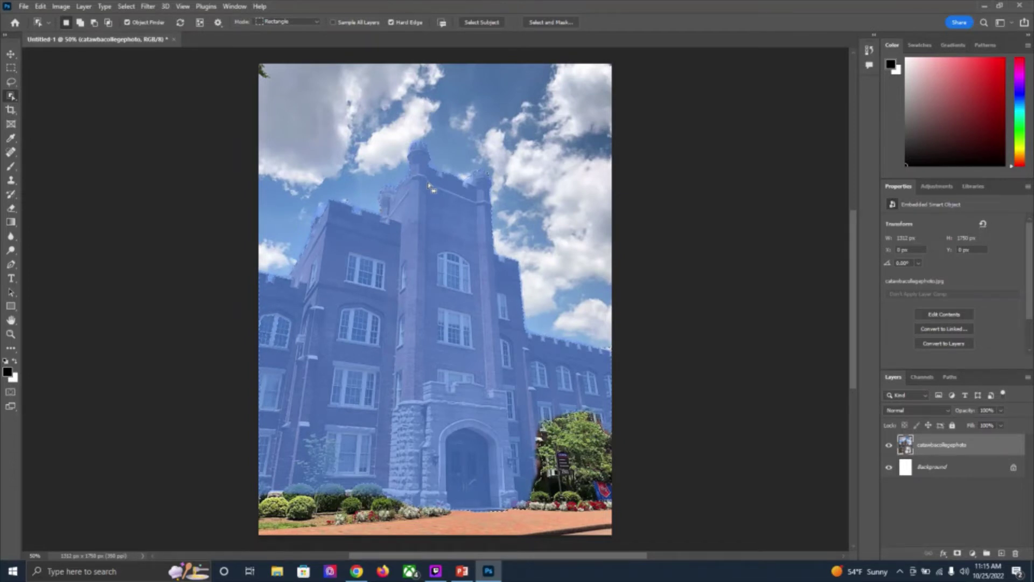
pyautogui.click(429, 185)
# - Crop about 232 px of sky off the top of the photo and undo that crop
pyautogui.click(8, 110)
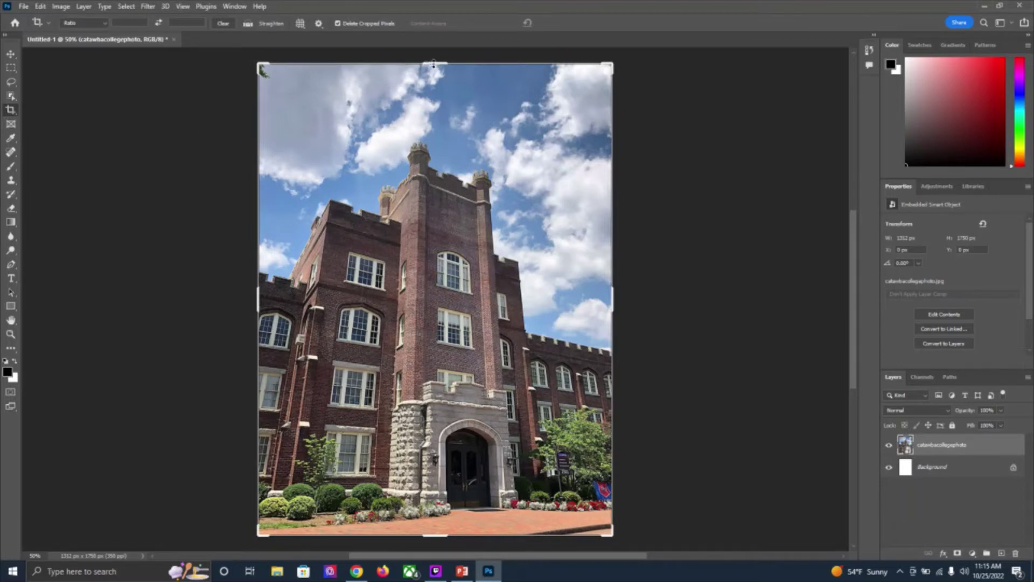
pyautogui.moveTo(434, 67); pyautogui.dragTo(437, 95)
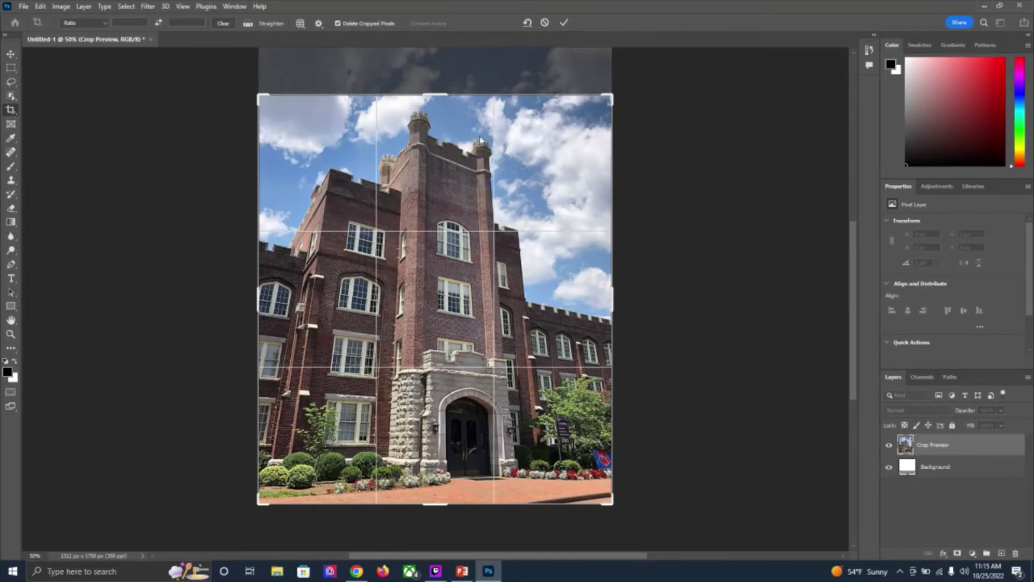
pyautogui.press('Return')
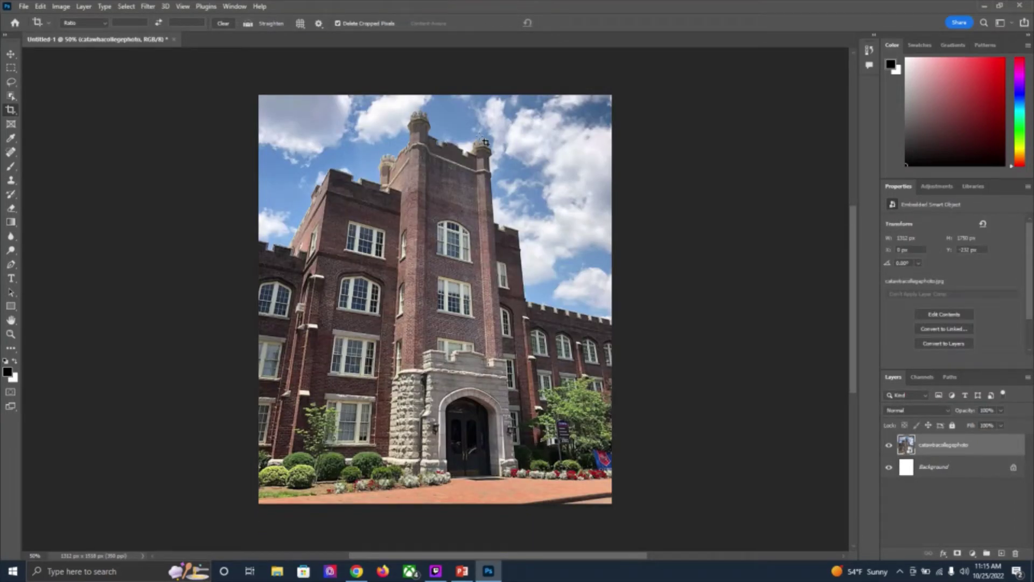
pyautogui.hotkey('ctrl', 'z')
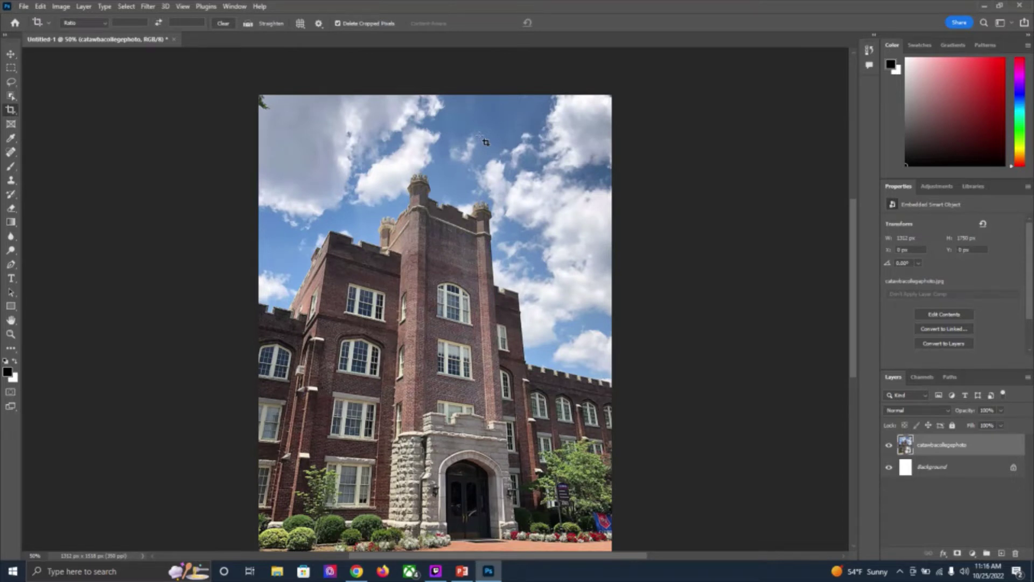
# - Frame the building with a rectangular frame about 956 px wide, extend its top to about 1228 px high, and undo the framing
pyautogui.click(15, 126)
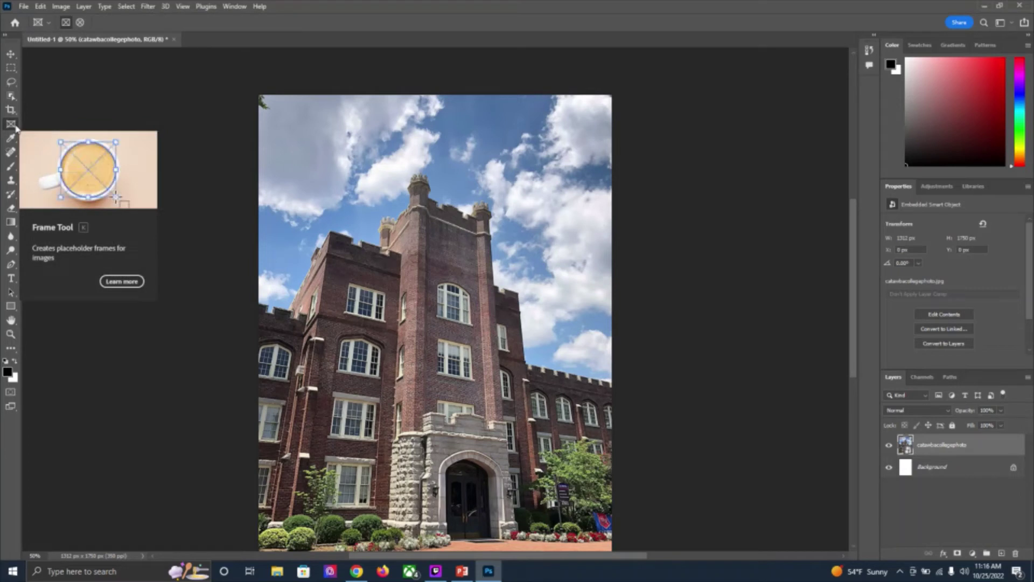
pyautogui.moveTo(301, 183); pyautogui.dragTo(559, 492)
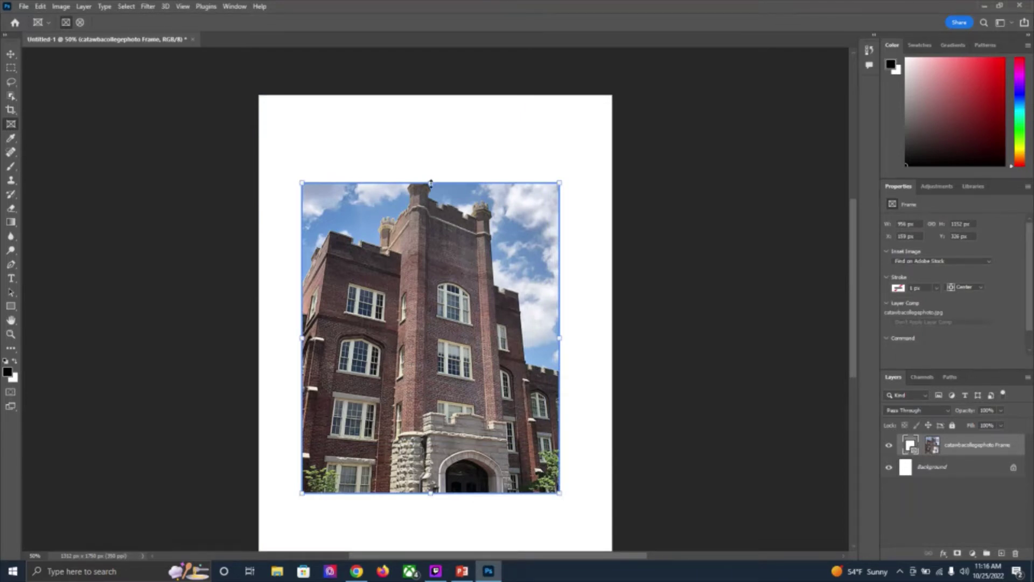
pyautogui.moveTo(431, 175); pyautogui.dragTo(432, 161)
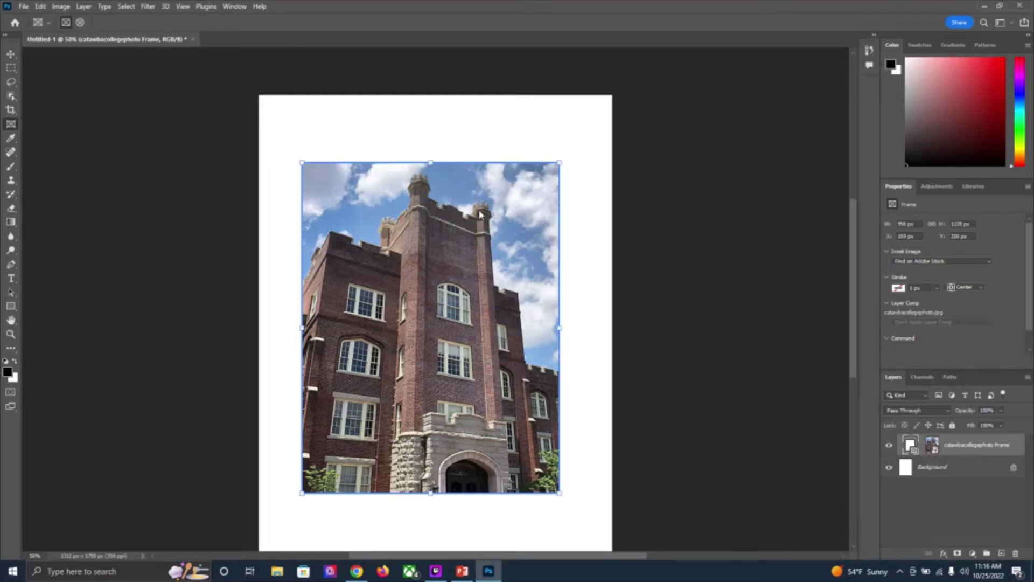
pyautogui.hotkey('ctrl', 'z')
pyautogui.hotkey('ctrl', 'z')
pyautogui.hotkey('ctrl', 'z')
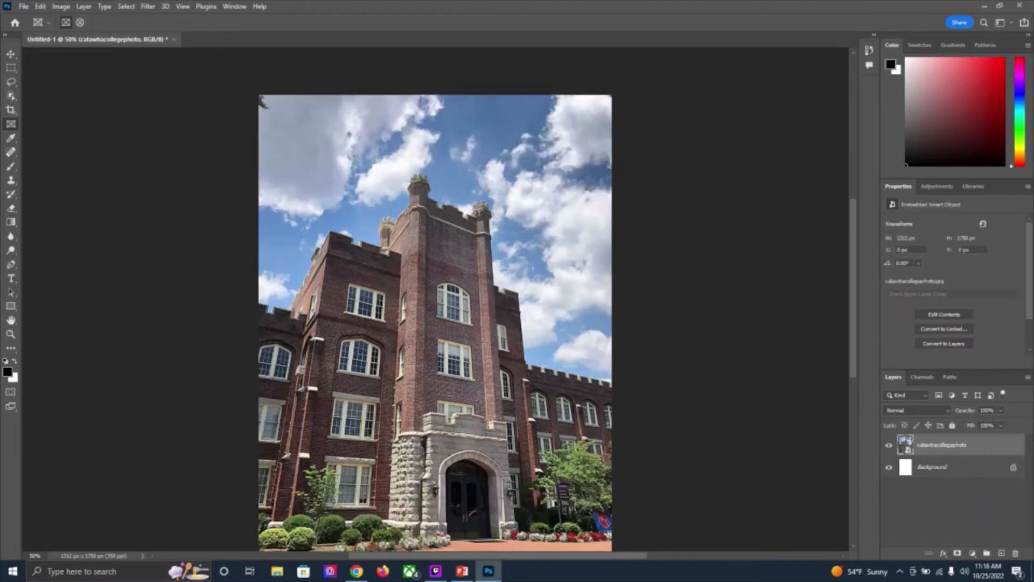
# - Sample the foreground colour with the Eyedropper from the tower brick, the blue sky and finally a white cloud
pyautogui.click(11, 140)
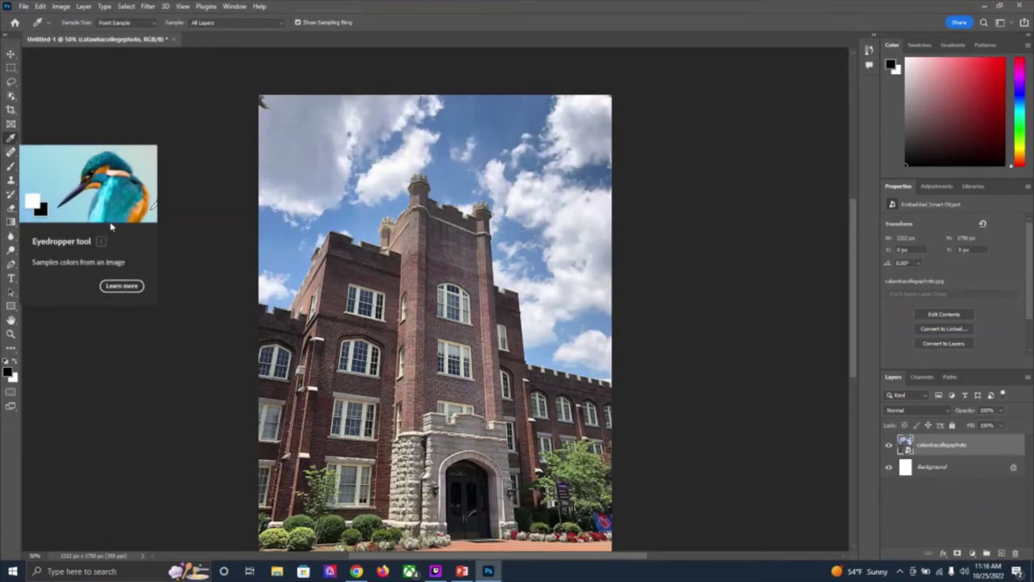
pyautogui.click(448, 231)
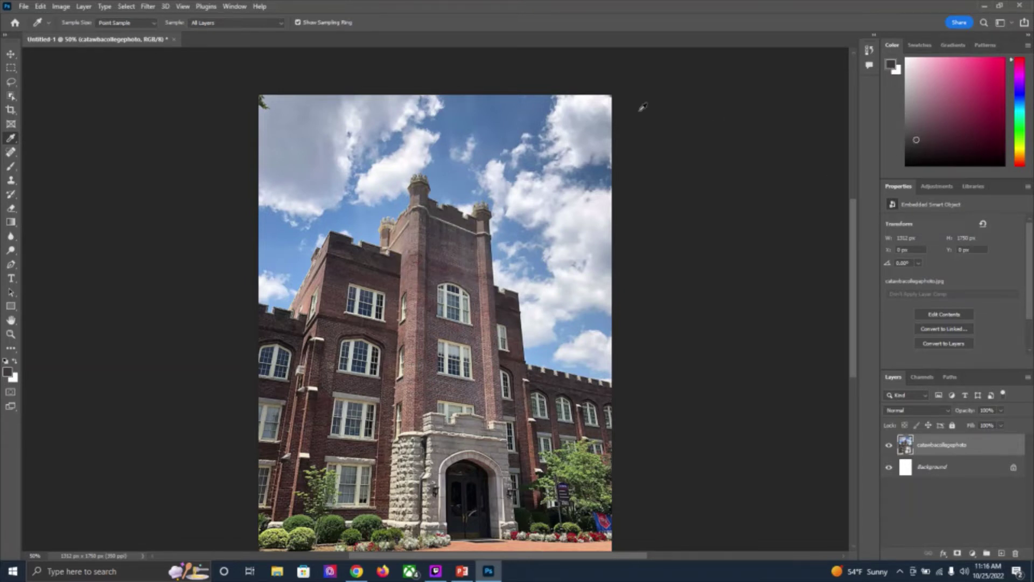
pyautogui.click(531, 107)
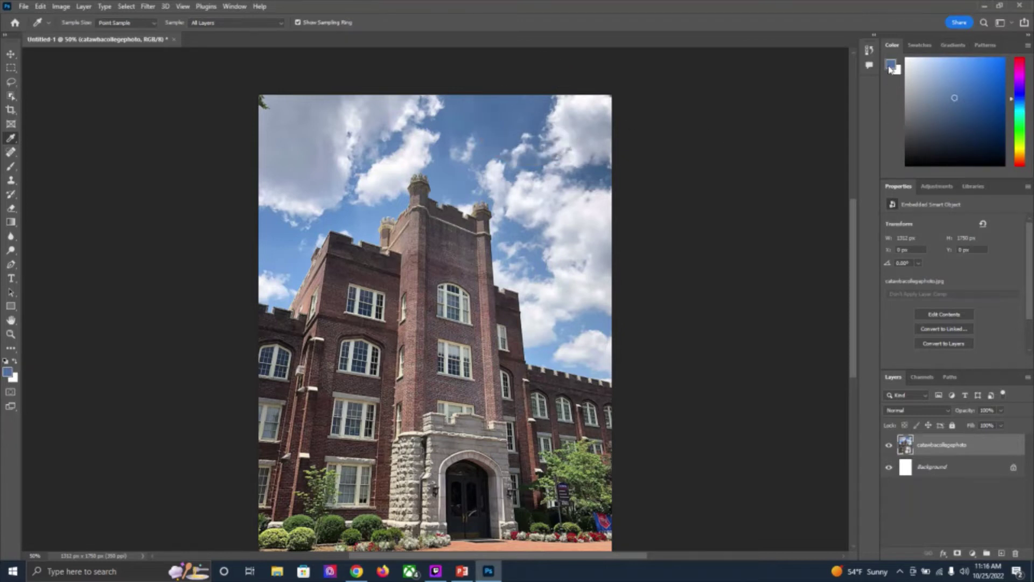
pyautogui.click(581, 101)
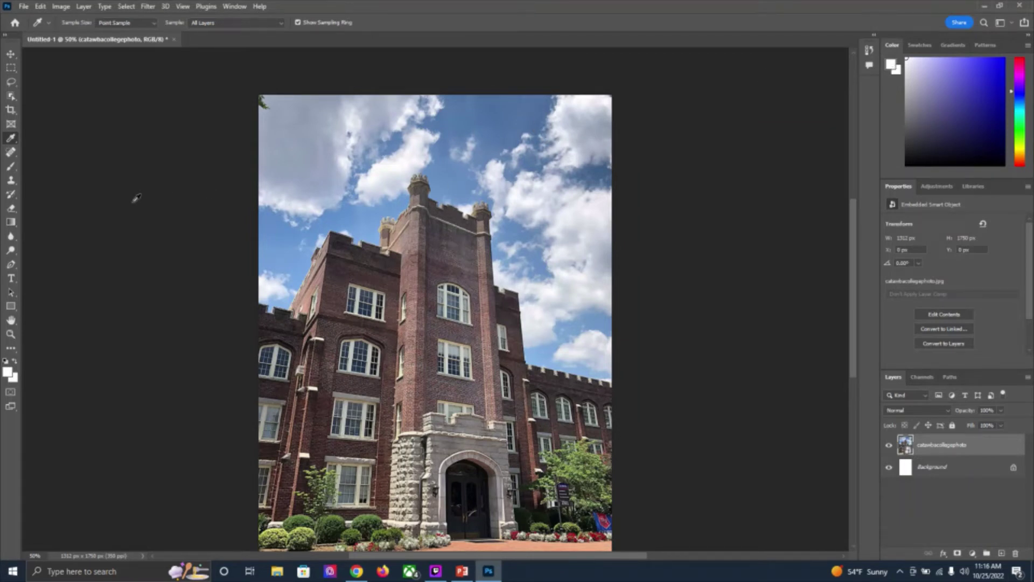
pyautogui.click(9, 155)
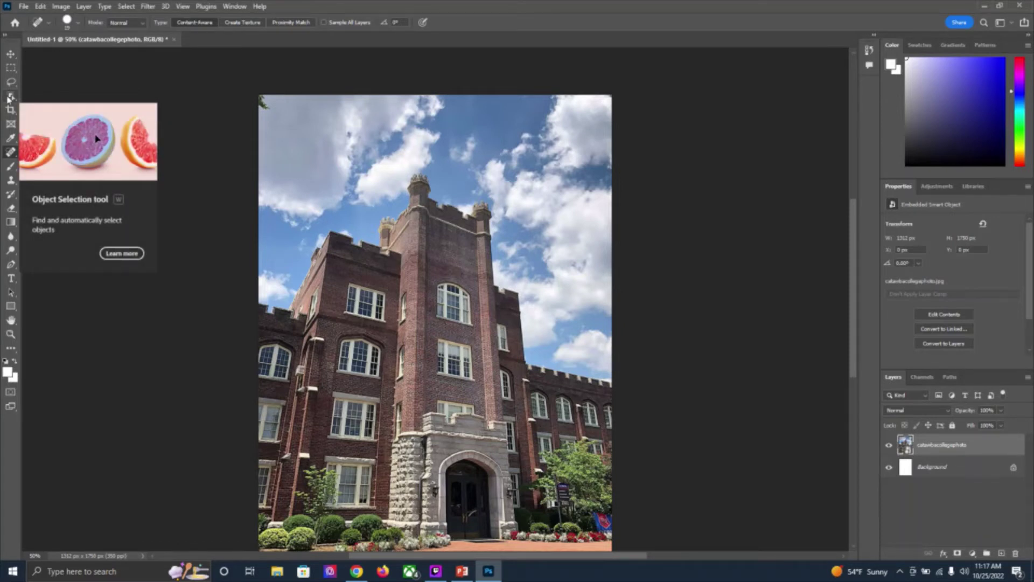
pyautogui.click(13, 97)
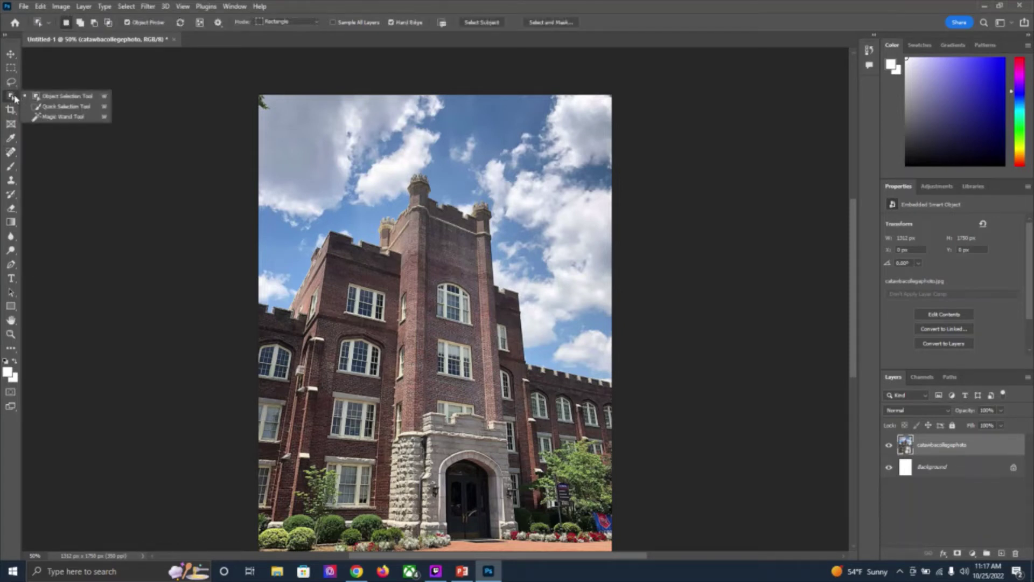
pyautogui.click(15, 97)
pyautogui.click(15, 97)
pyautogui.click(66, 82)
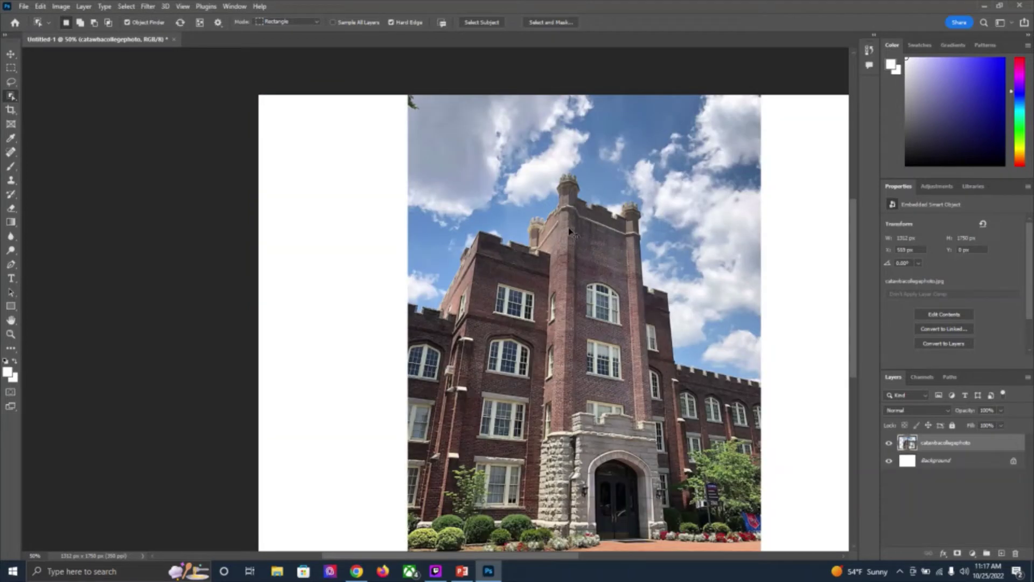
# - Step through the earlier crop and move edits in the history and return to the cropped photo
pyautogui.hotkey('ctrl', 'z')
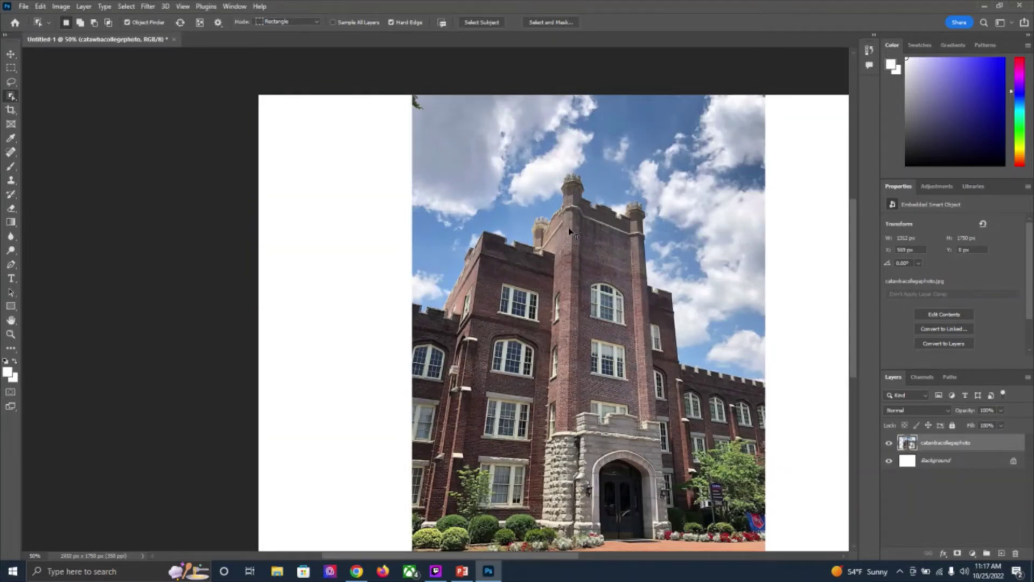
pyautogui.hotkey('ctrl', 'z')
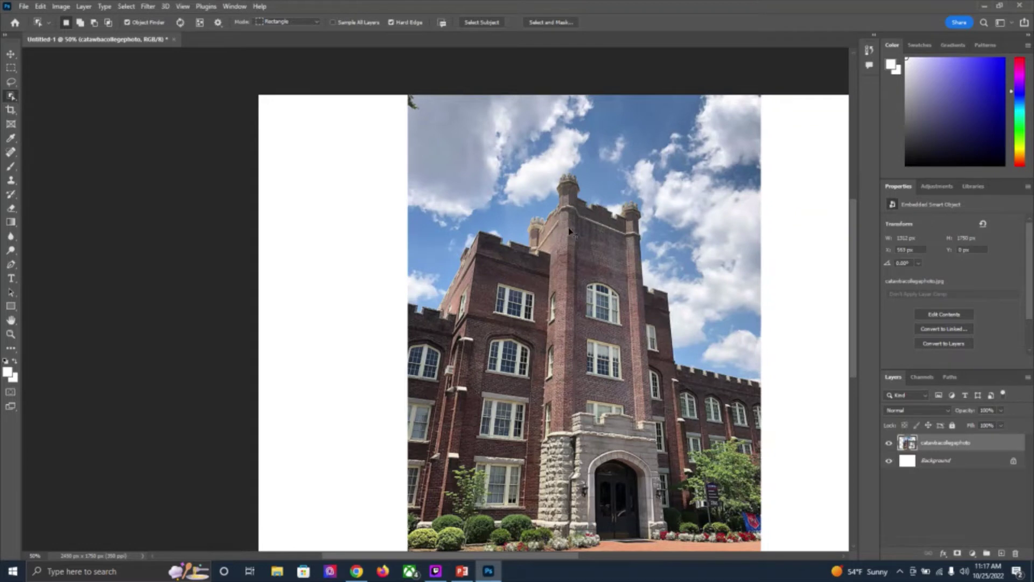
pyautogui.hotkey('ctrl', 'z')
pyautogui.hotkey('ctrl', 'z')
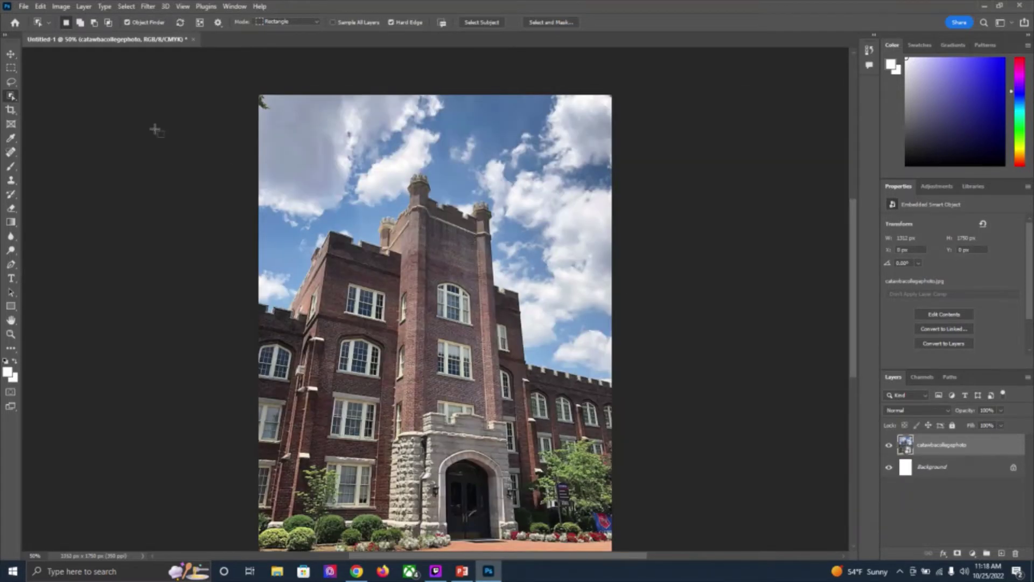
# - Apply the Spot Healing Brush to the sky above the tower and accept rasterizing the photo's smart object
pyautogui.click(11, 151)
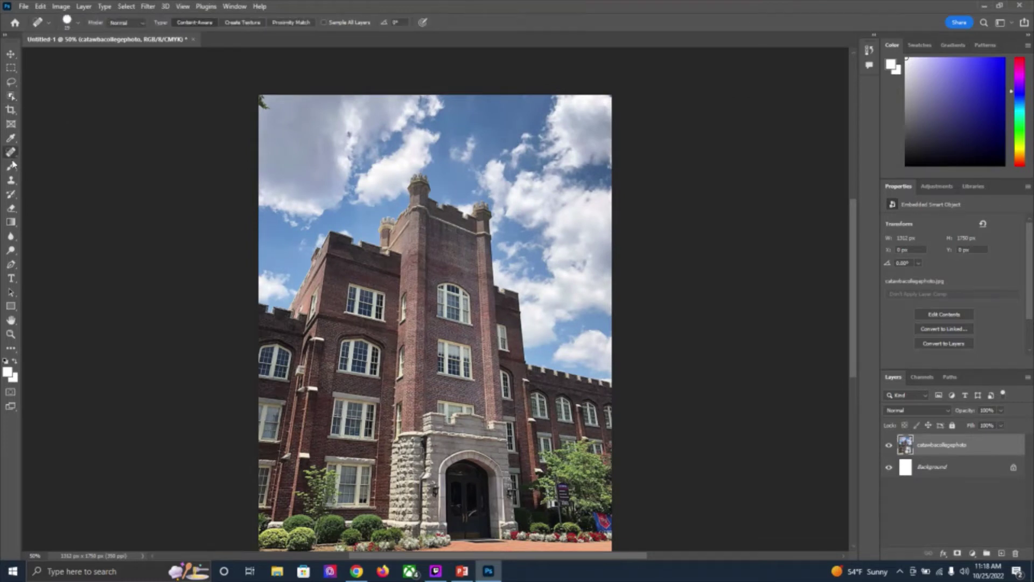
pyautogui.click(492, 153)
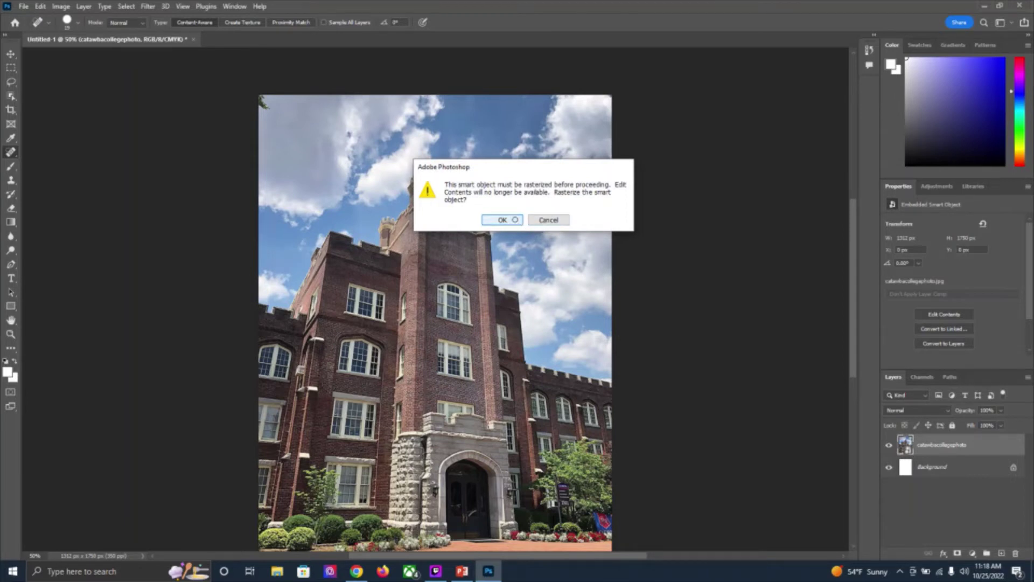
pyautogui.click(502, 220)
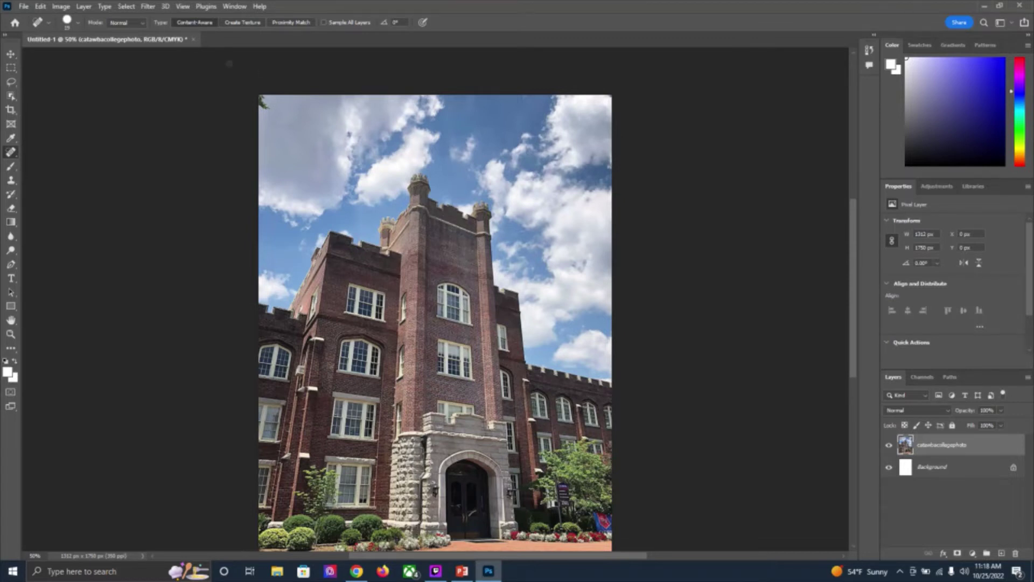
# - Switch from the Object Selection tool to the Quick Selection tool and back to Object Selection
pyautogui.click(14, 99)
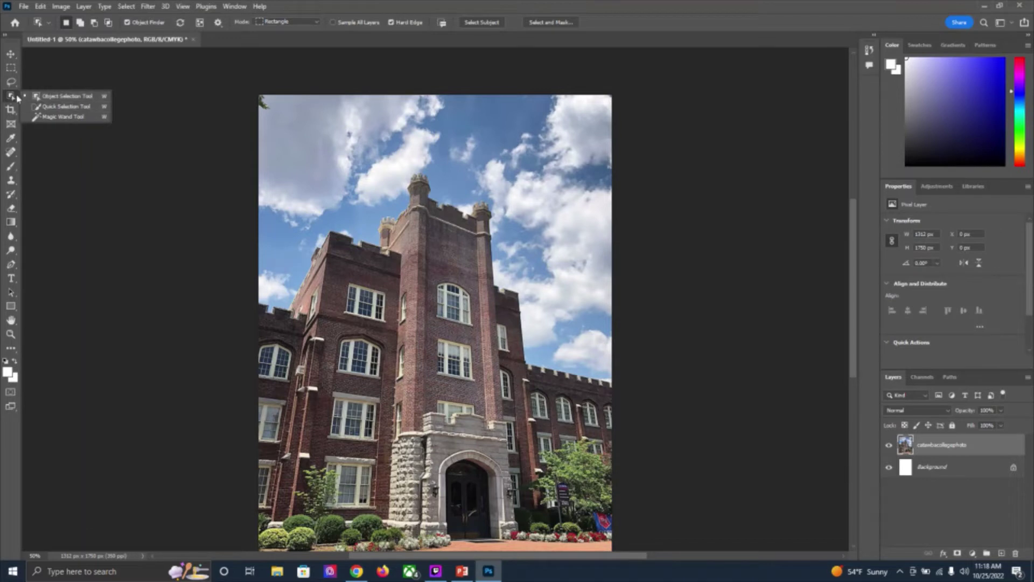
pyautogui.click(45, 107)
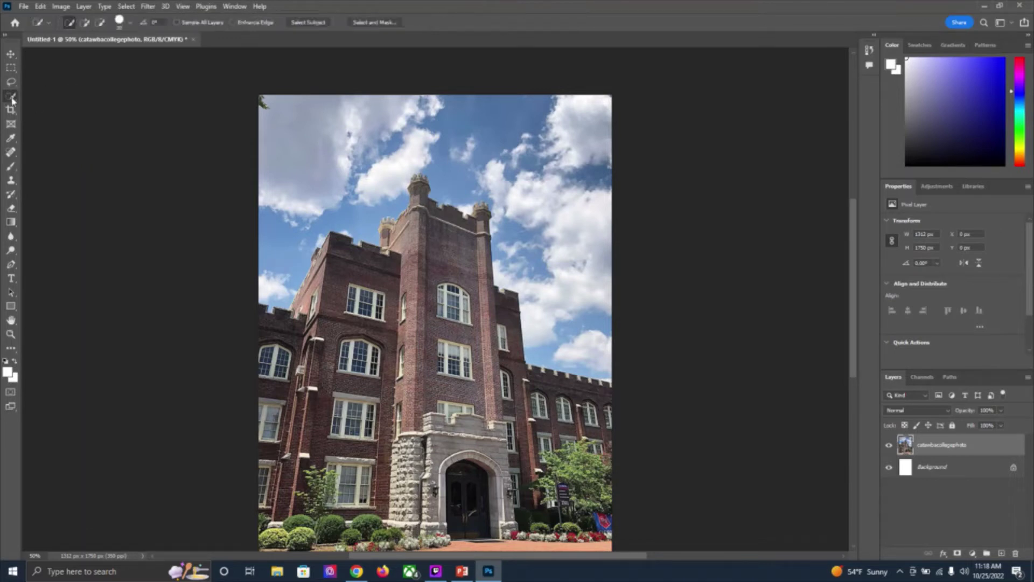
pyautogui.rightClick(12, 99)
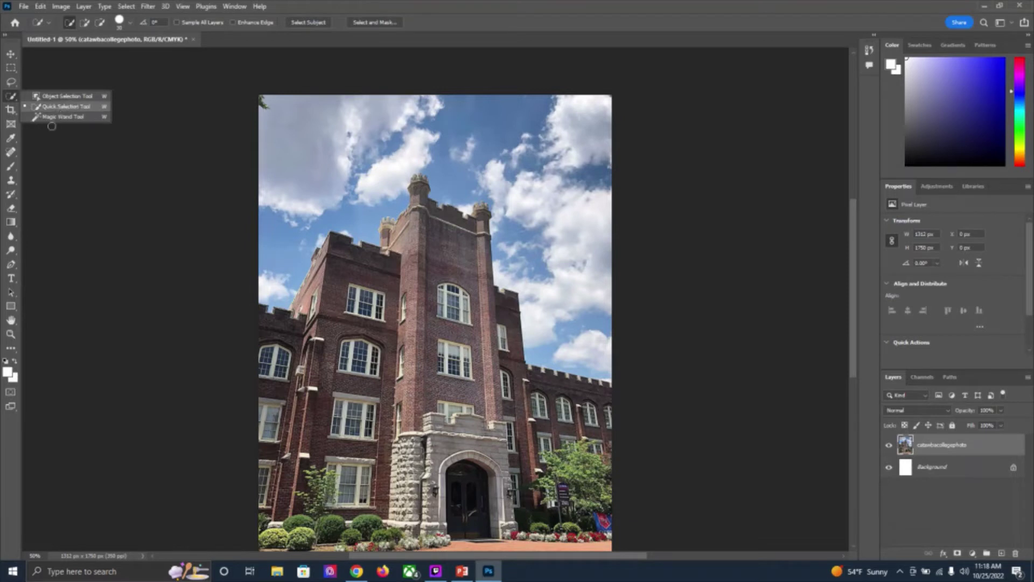
pyautogui.click(49, 98)
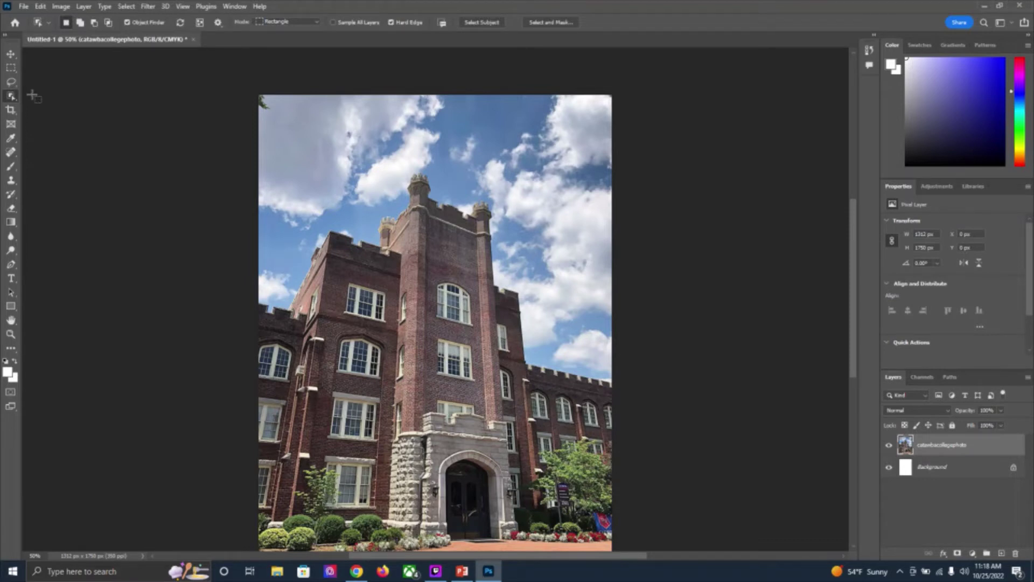
# - Paint over the small cloud above the tower twice with the Spot Healing Brush, undoing each stroke
pyautogui.click(11, 153)
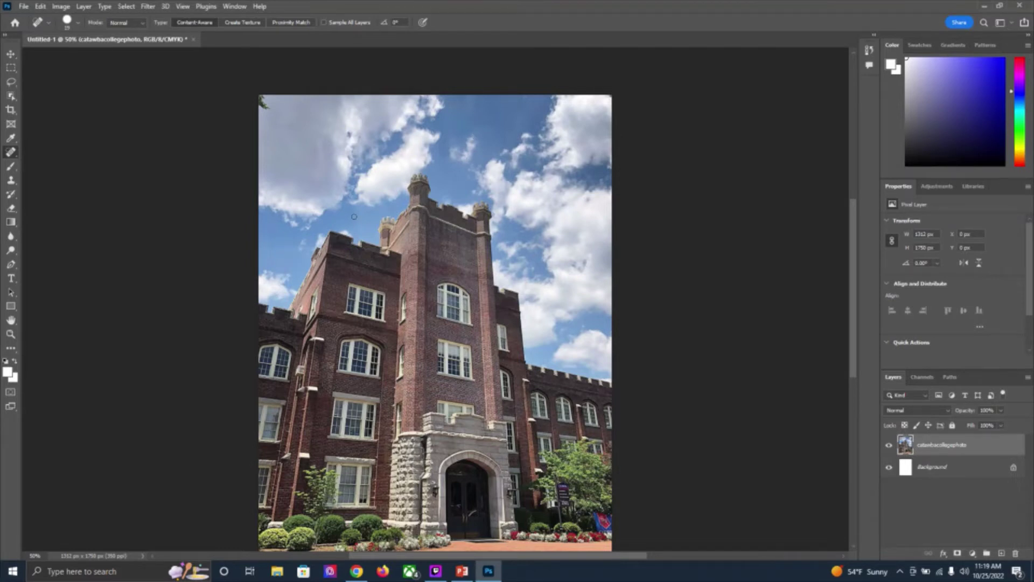
pyautogui.moveTo(473, 140)
pyautogui.mouseDown()
pyautogui.moveTo(460, 165)
pyautogui.moveTo(455, 145)
pyautogui.moveTo(459, 161)
pyautogui.moveTo(449, 153)
pyautogui.moveTo(467, 142)
pyautogui.moveTo(471, 155)
pyautogui.mouseUp()
pyautogui.hotkey('ctrl', 'z')
pyautogui.moveTo(465, 152)
pyautogui.mouseDown()
pyautogui.moveTo(466, 162)
pyautogui.moveTo(453, 151)
pyautogui.moveTo(467, 139)
pyautogui.moveTo(466, 160)
pyautogui.mouseUp()
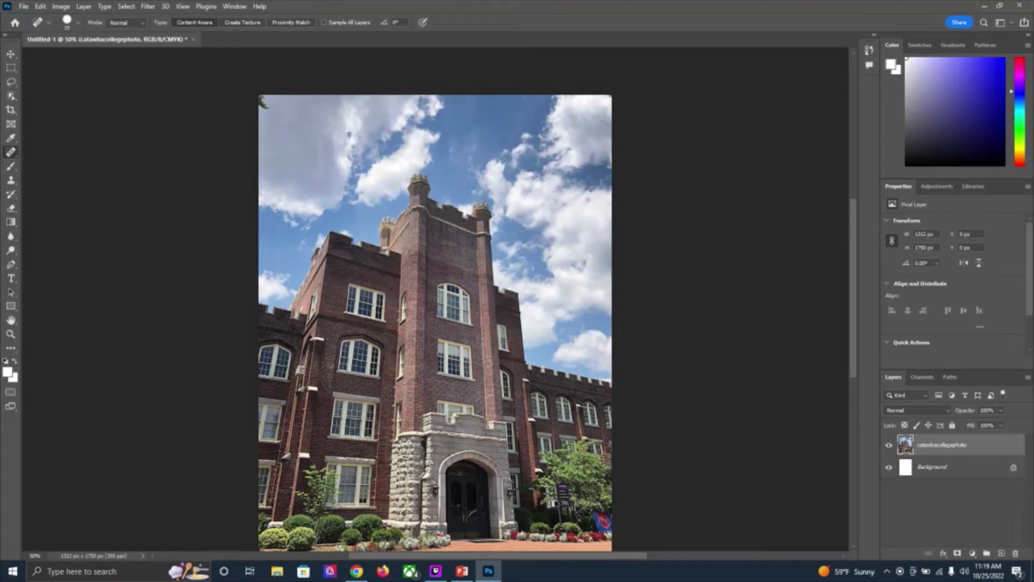
pyautogui.hotkey('ctrl', 'z')
# - Switch to the Healing Brush tool and return to the Spot Healing Brush
pyautogui.rightClick(15, 153)
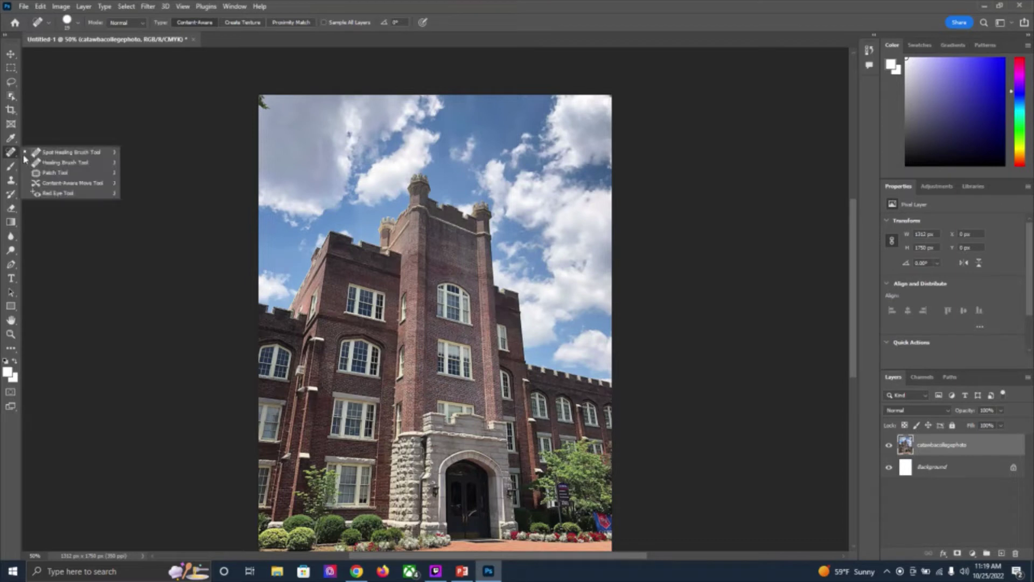
pyautogui.click(88, 162)
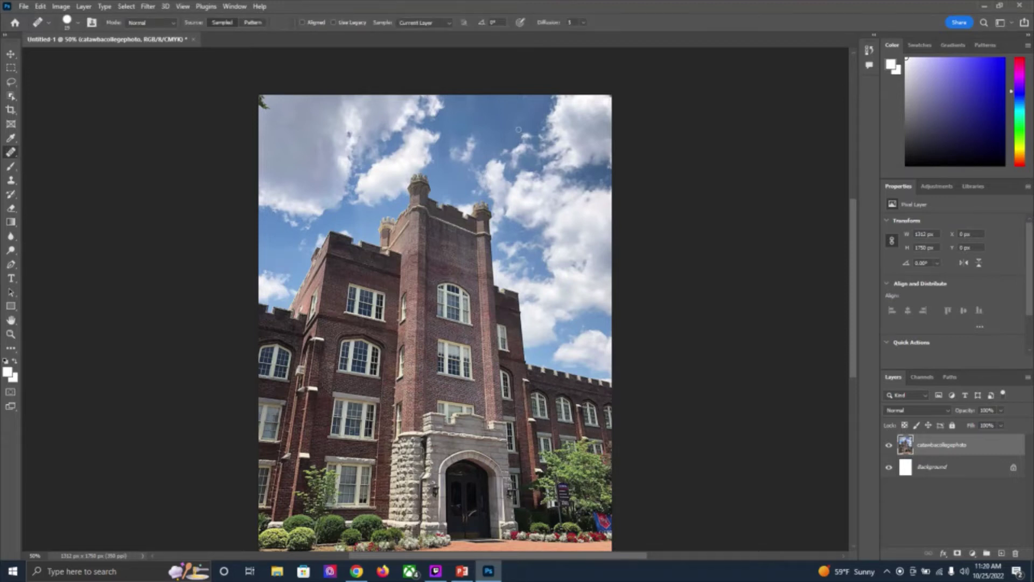
pyautogui.rightClick(14, 155)
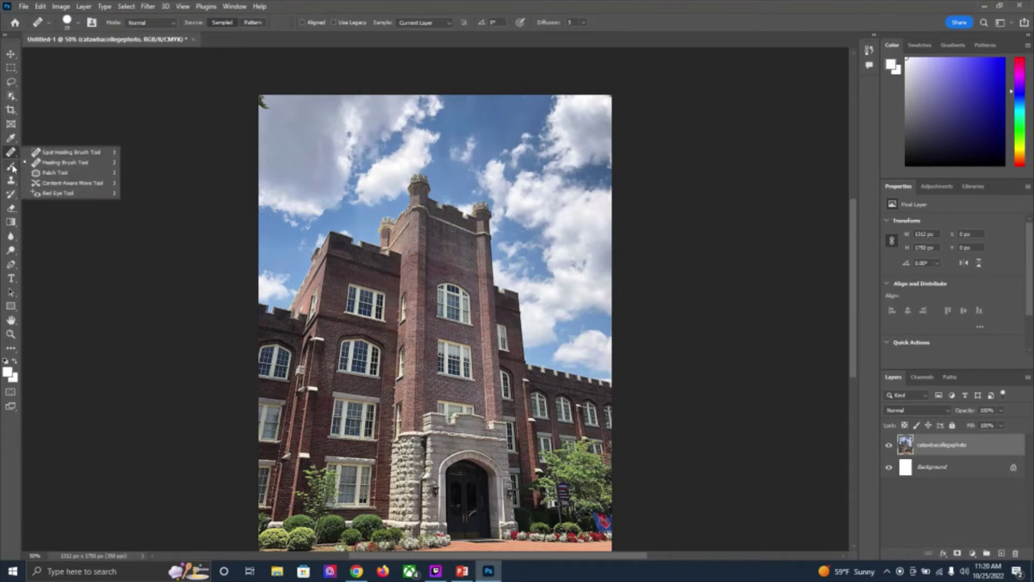
pyautogui.click(48, 152)
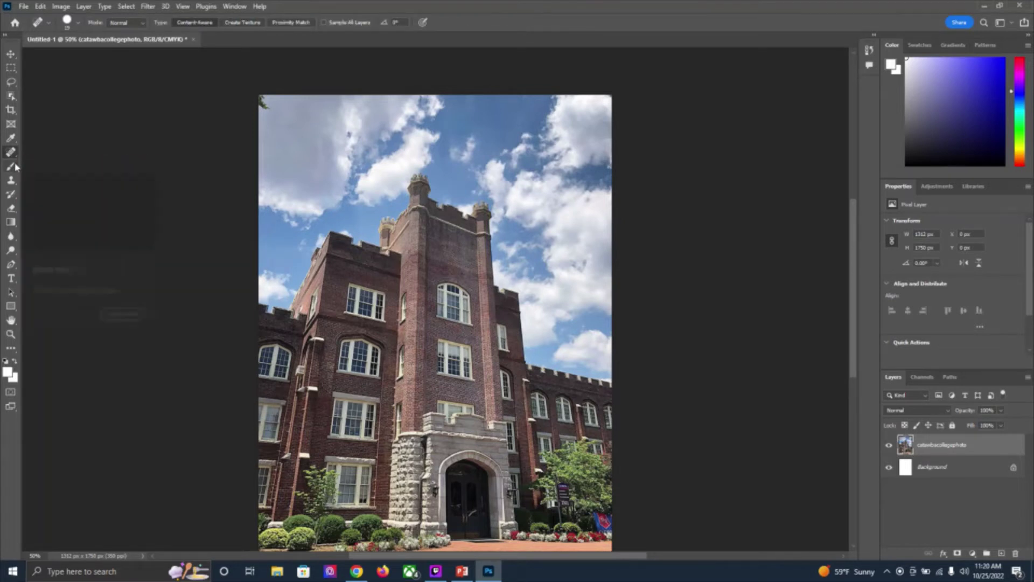
# - Scribble a white looping Brush stroke in the sky above the tower and undo it
pyautogui.click(15, 167)
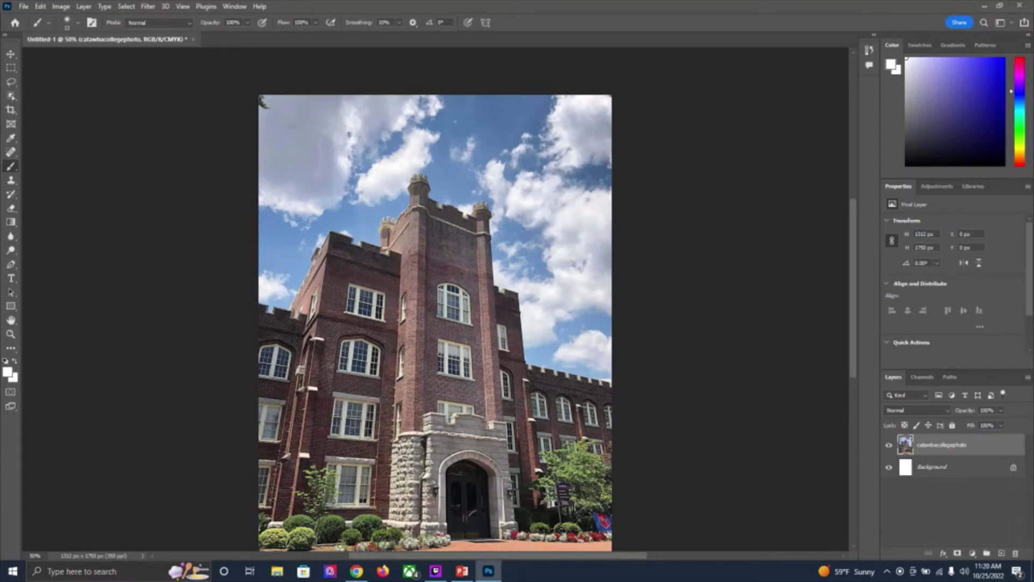
pyautogui.moveTo(454, 120)
pyautogui.mouseDown()
pyautogui.moveTo(495, 143)
pyautogui.moveTo(456, 169)
pyautogui.moveTo(539, 128)
pyautogui.moveTo(475, 137)
pyautogui.moveTo(469, 161)
pyautogui.mouseUp()
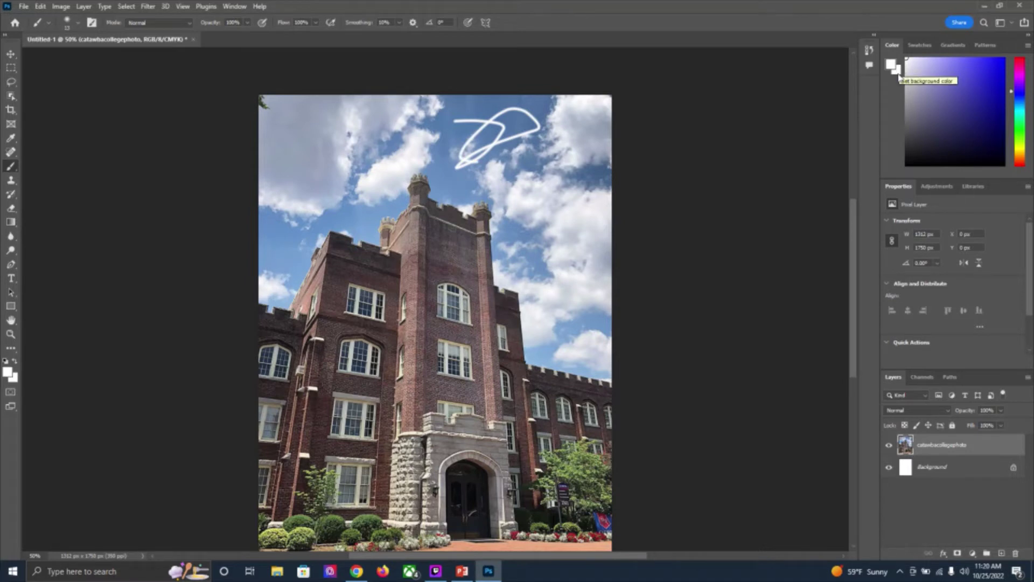
pyautogui.hotkey('ctrl', 'z')
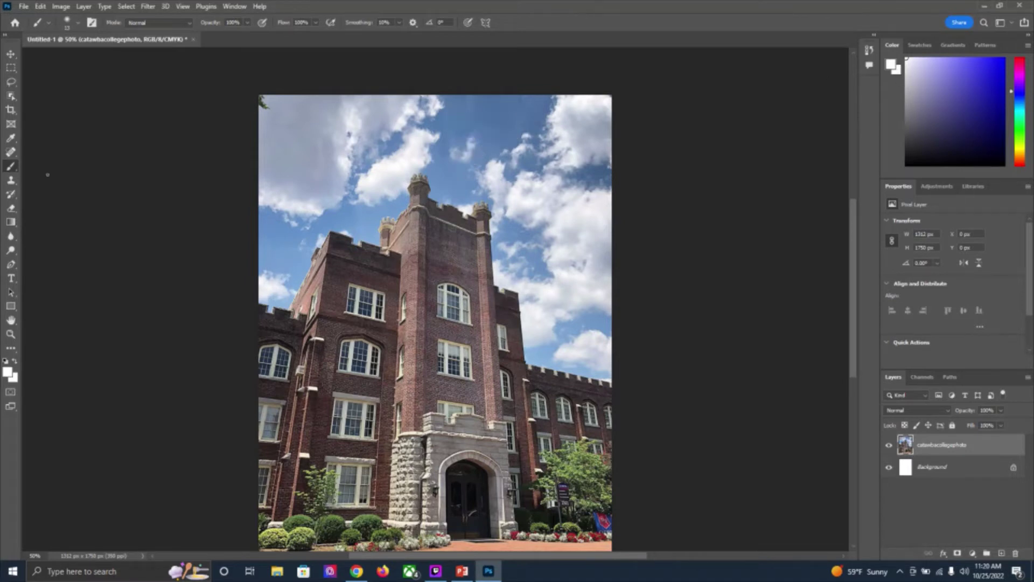
# - Try the Clone Stamp in the sky, paint cloned cloud strokes above the tower, and undo the cloning
pyautogui.click(11, 182)
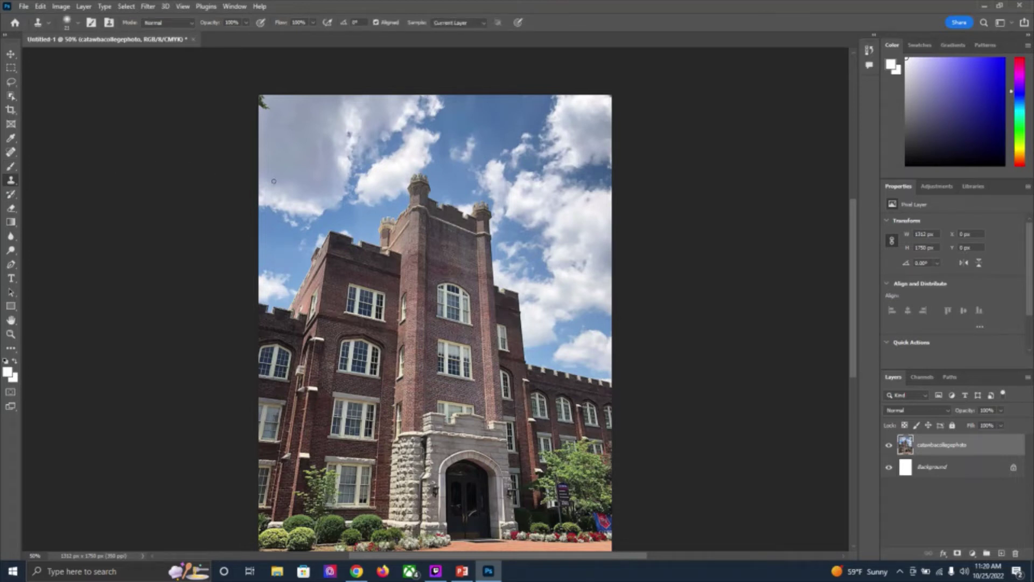
pyautogui.click(475, 144)
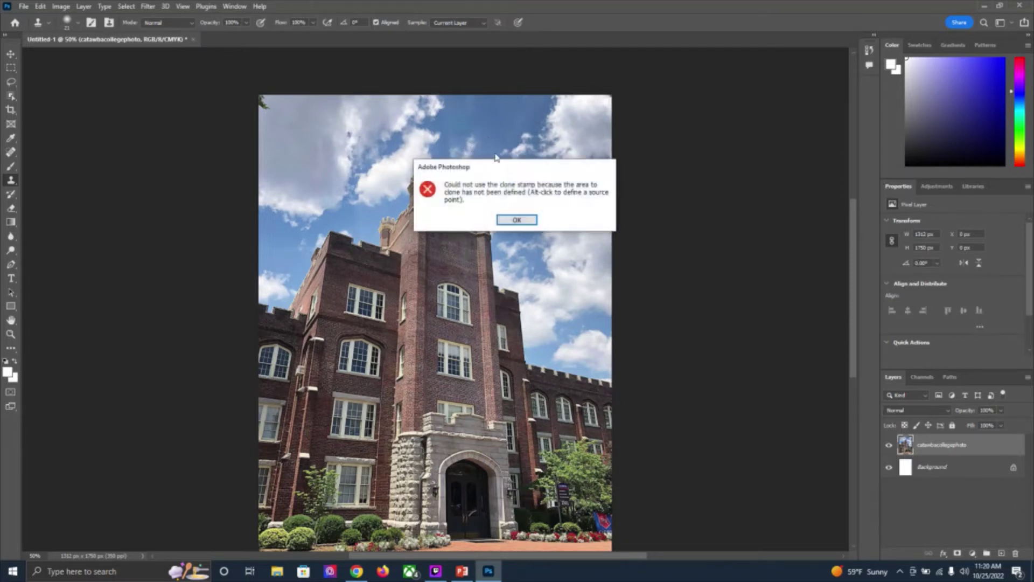
pyautogui.click(517, 220)
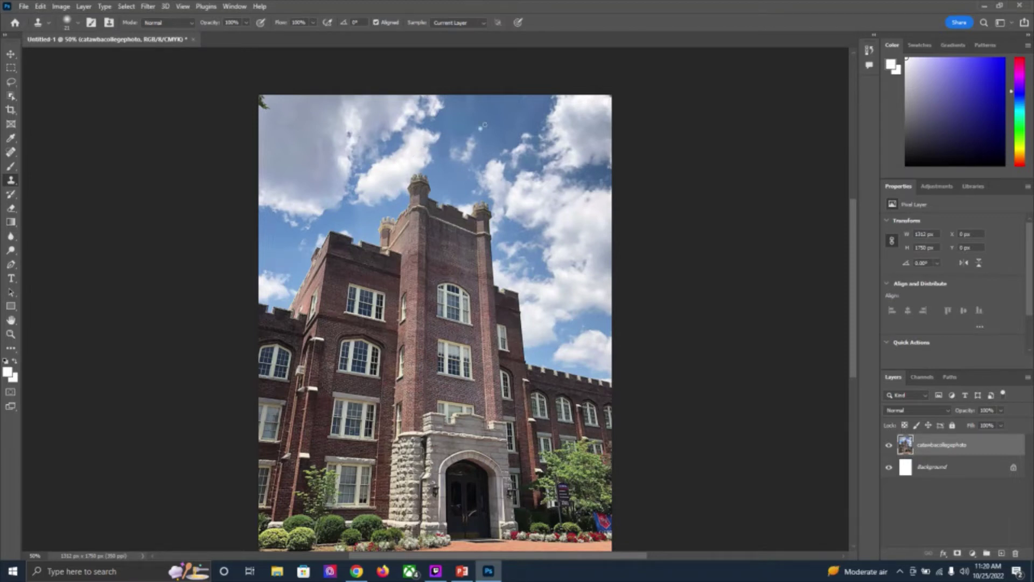
pyautogui.moveTo(482, 119)
pyautogui.mouseDown()
pyautogui.moveTo(506, 124)
pyautogui.moveTo(487, 127)
pyautogui.moveTo(483, 119)
pyautogui.moveTo(498, 128)
pyautogui.moveTo(480, 119)
pyautogui.moveTo(488, 110)
pyautogui.moveTo(474, 122)
pyautogui.mouseUp()
pyautogui.moveTo(474, 123)
pyautogui.mouseDown()
pyautogui.moveTo(479, 131)
pyautogui.moveTo(442, 150)
pyautogui.moveTo(468, 109)
pyautogui.mouseUp()
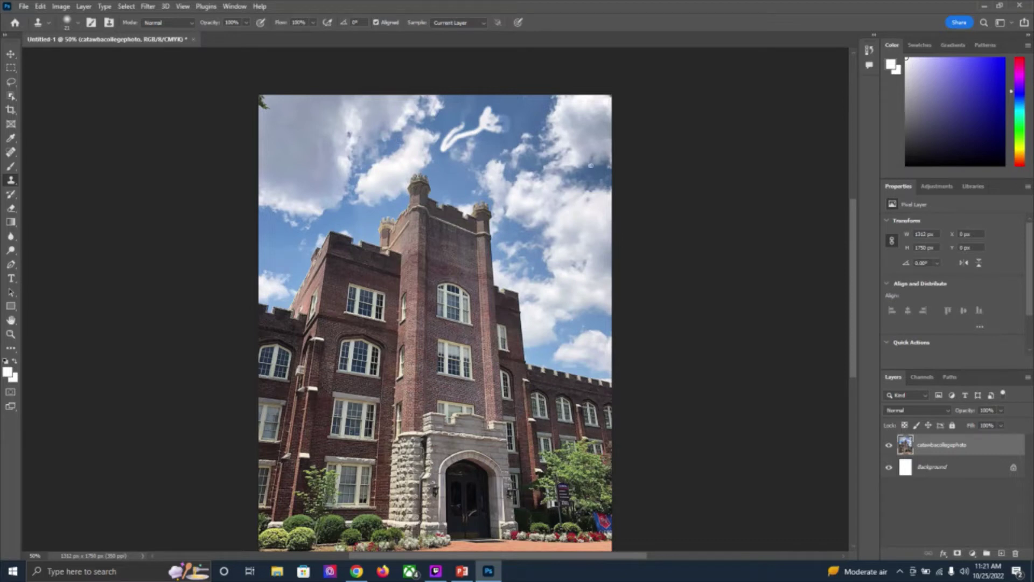
pyautogui.hotkey('ctrl', 'z')
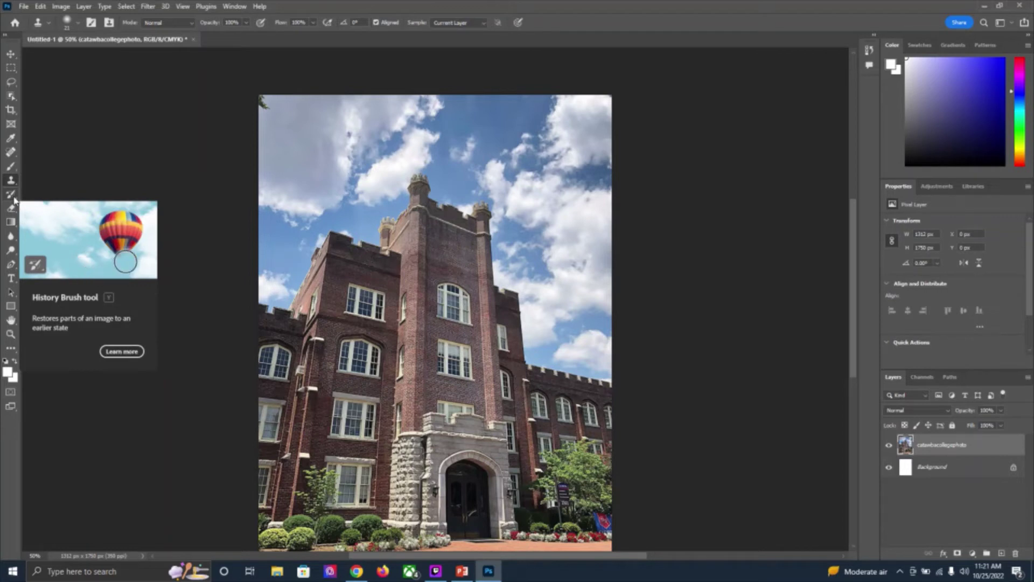
# - Paint out the small cloud above the tower with the Spot Healing Brush
pyautogui.click(15, 154)
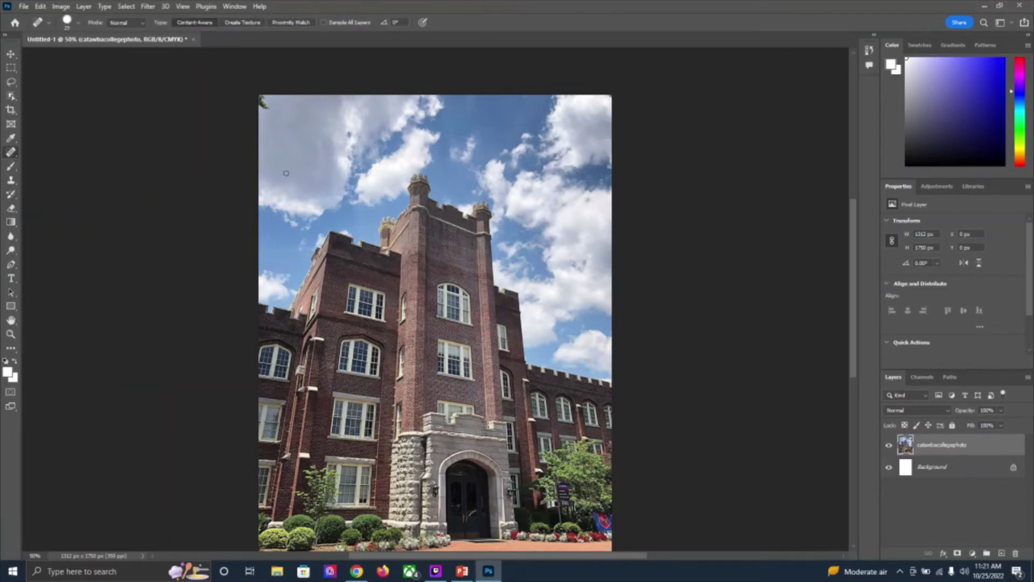
pyautogui.rightClick(15, 157)
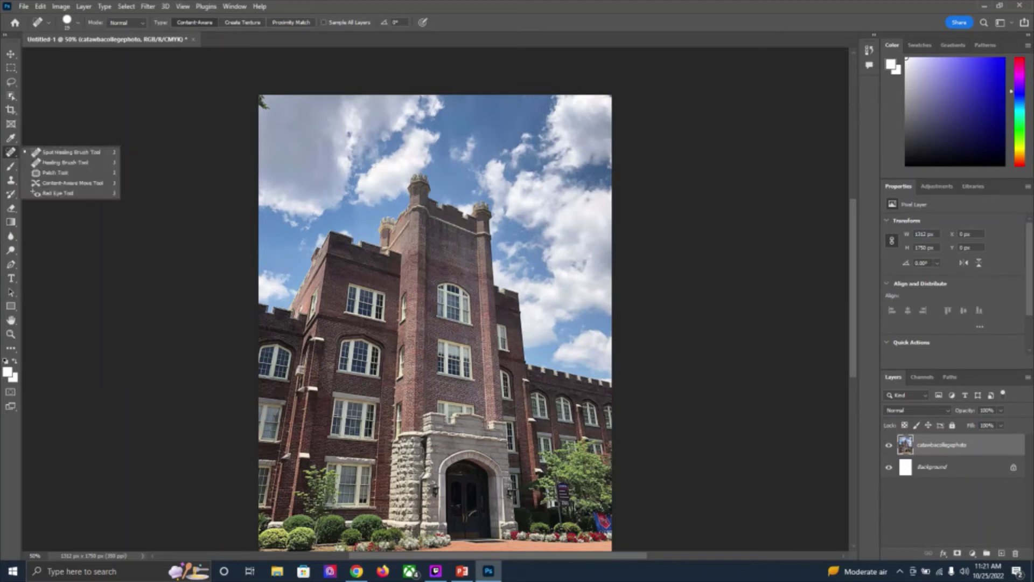
pyautogui.moveTo(442, 189)
pyautogui.mouseDown()
pyautogui.moveTo(469, 144)
pyautogui.moveTo(472, 162)
pyautogui.moveTo(468, 137)
pyautogui.moveTo(460, 165)
pyautogui.moveTo(457, 153)
pyautogui.mouseUp()
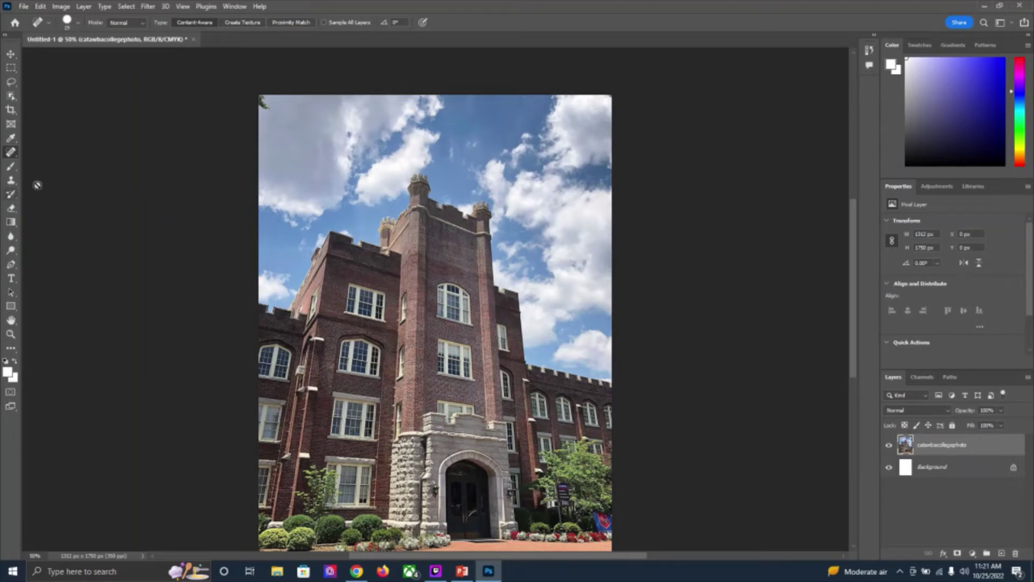
# - Try to restore the healed cloud with the History Brush, dismiss the error, and undo the healing
pyautogui.press('y')
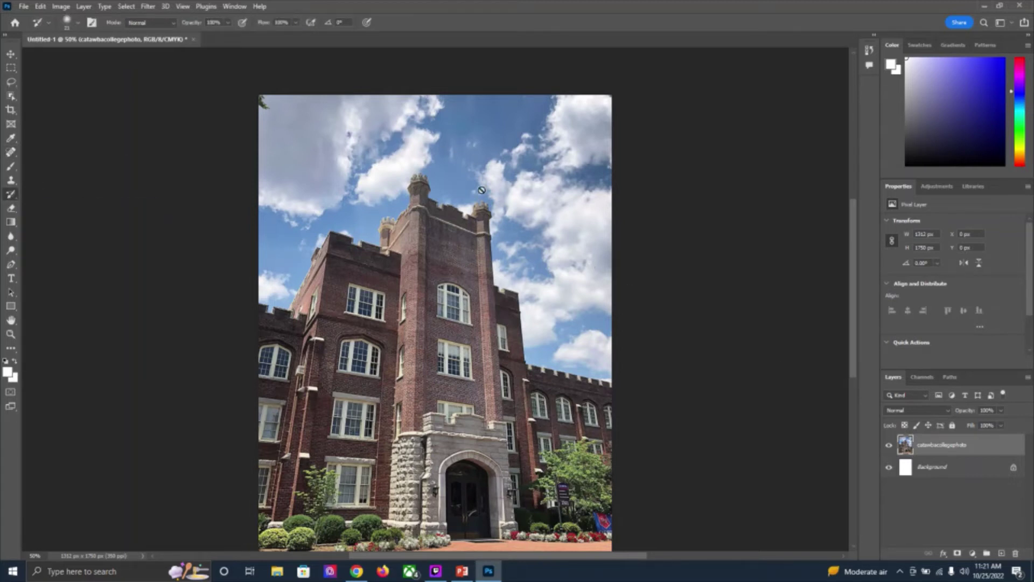
pyautogui.click(472, 143)
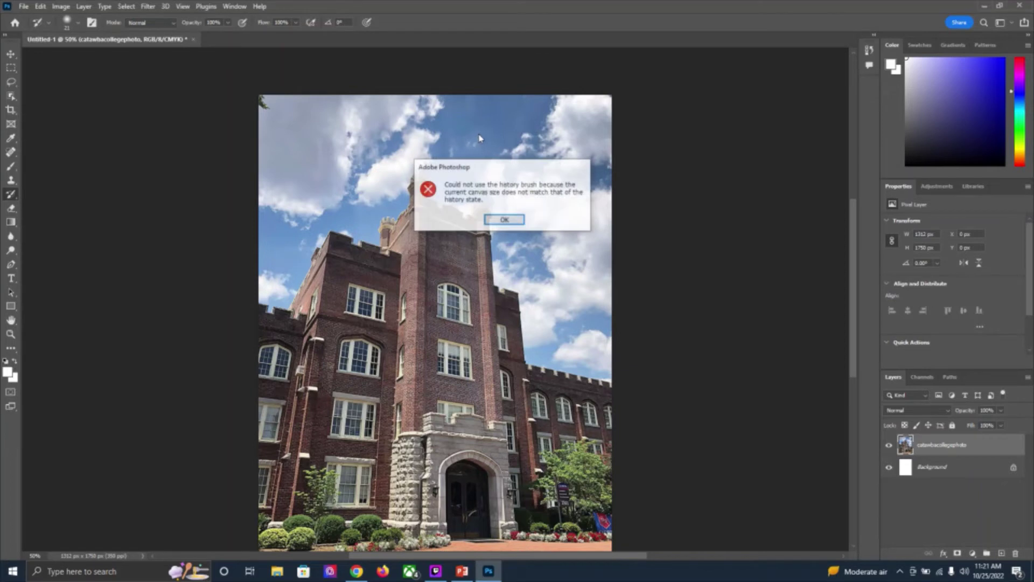
pyautogui.click(505, 218)
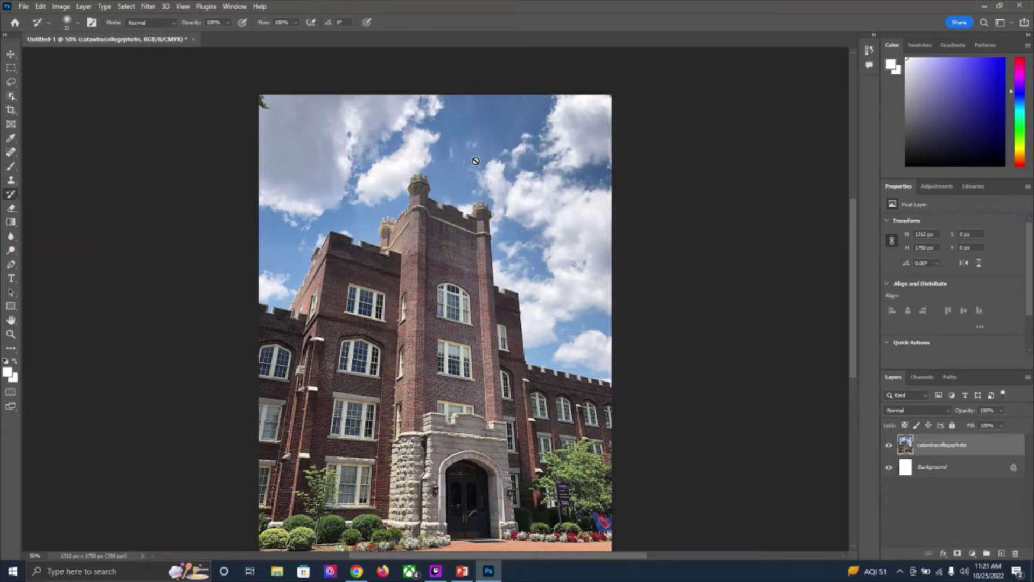
pyautogui.hotkey('ctrl', 'z')
# - Erase the small cloud and nearby sky above the tower with the Eraser, then undo the erasing
pyautogui.click(13, 209)
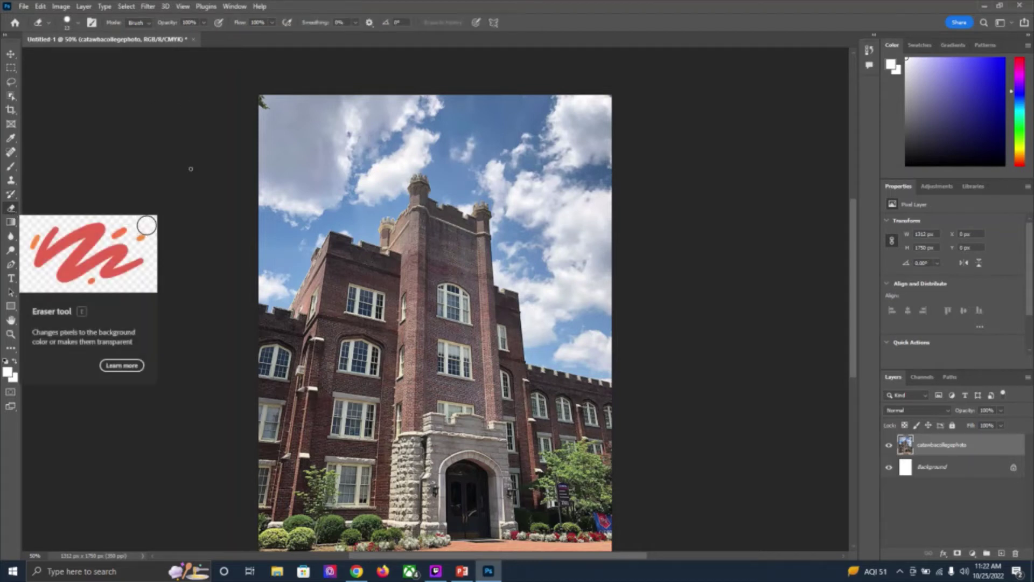
pyautogui.moveTo(461, 160)
pyautogui.mouseDown()
pyautogui.moveTo(477, 145)
pyautogui.moveTo(450, 147)
pyautogui.moveTo(454, 167)
pyautogui.moveTo(462, 150)
pyautogui.mouseUp()
pyautogui.moveTo(466, 150)
pyautogui.mouseDown()
pyautogui.moveTo(439, 165)
pyautogui.moveTo(454, 155)
pyautogui.moveTo(440, 174)
pyautogui.moveTo(460, 150)
pyautogui.moveTo(436, 182)
pyautogui.mouseUp()
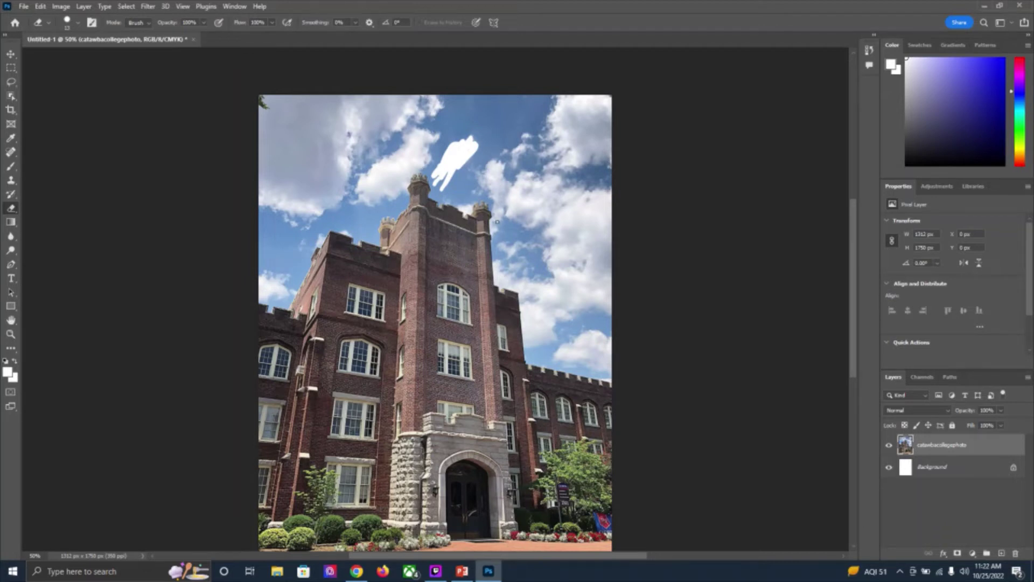
pyautogui.hotkey('ctrl', 'z')
pyautogui.hotkey('ctrl', 'shift', 'z')
pyautogui.hotkey('ctrl', 'z')
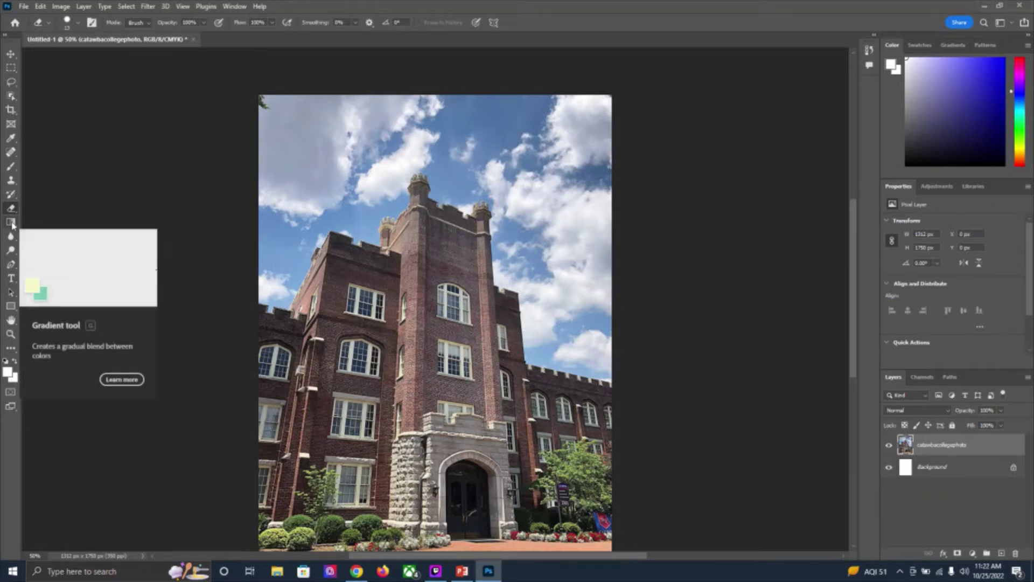
# - Apply a white linear gradient diagonally upward across the photo layer and undo it
pyautogui.click(11, 223)
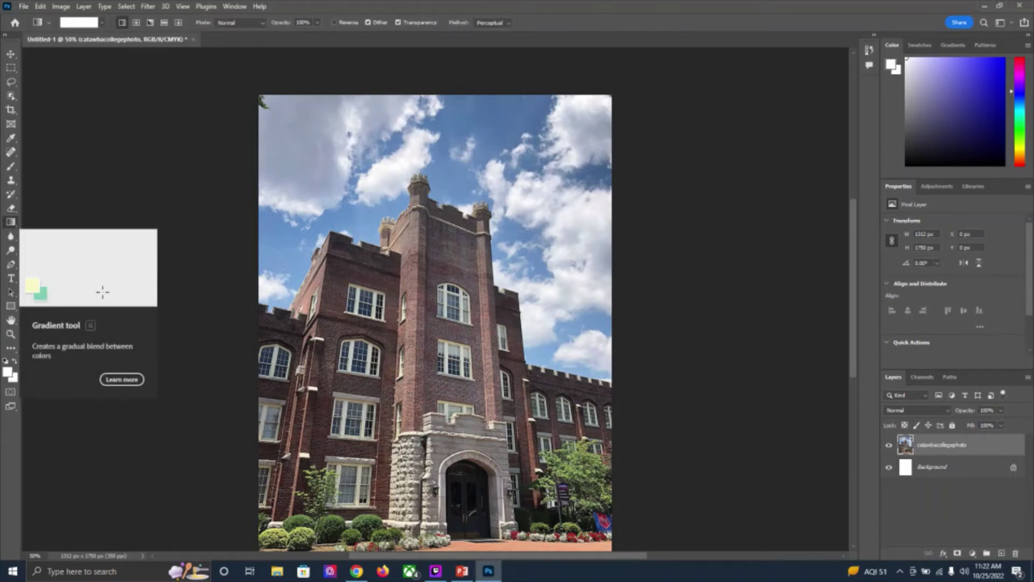
pyautogui.moveTo(477, 323); pyautogui.dragTo(530, 155)
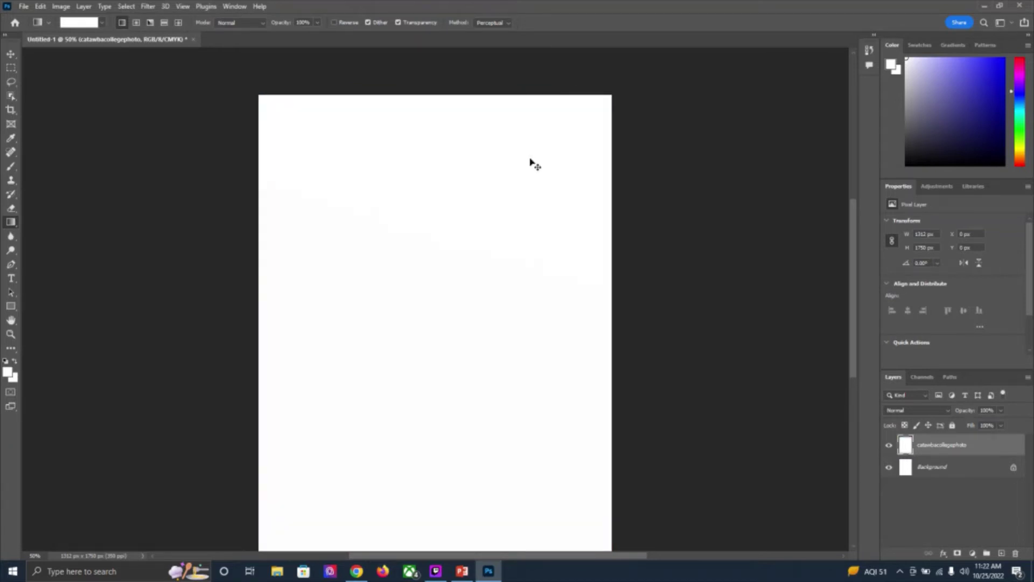
pyautogui.hotkey('ctrl', 'z')
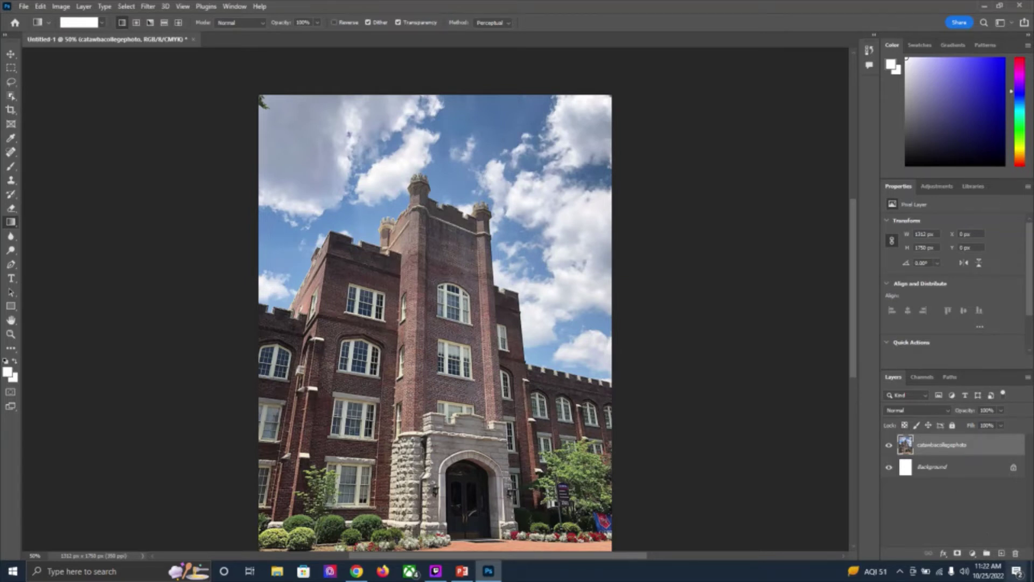
# - Lighten the tower's right edge with the Dodge tool, using the Midtones range at 50% exposure
pyautogui.click(12, 237)
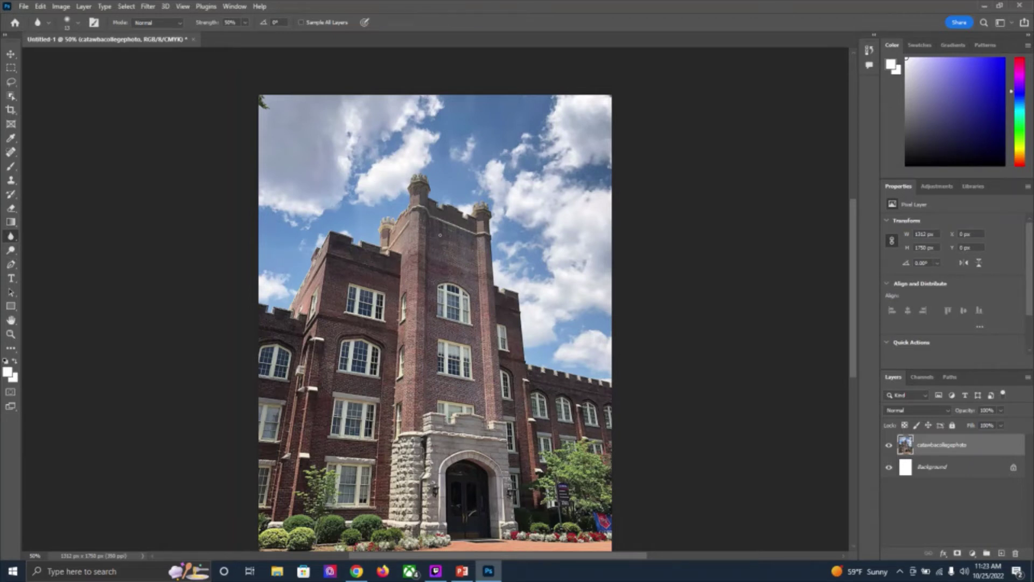
pyautogui.click(10, 252)
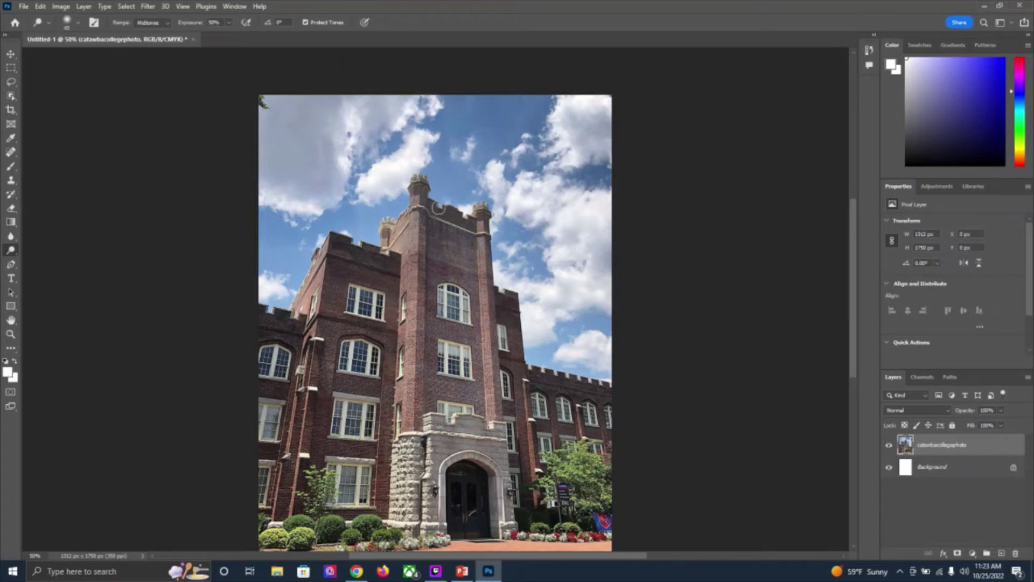
pyautogui.moveTo(482, 213); pyautogui.dragTo(480, 300)
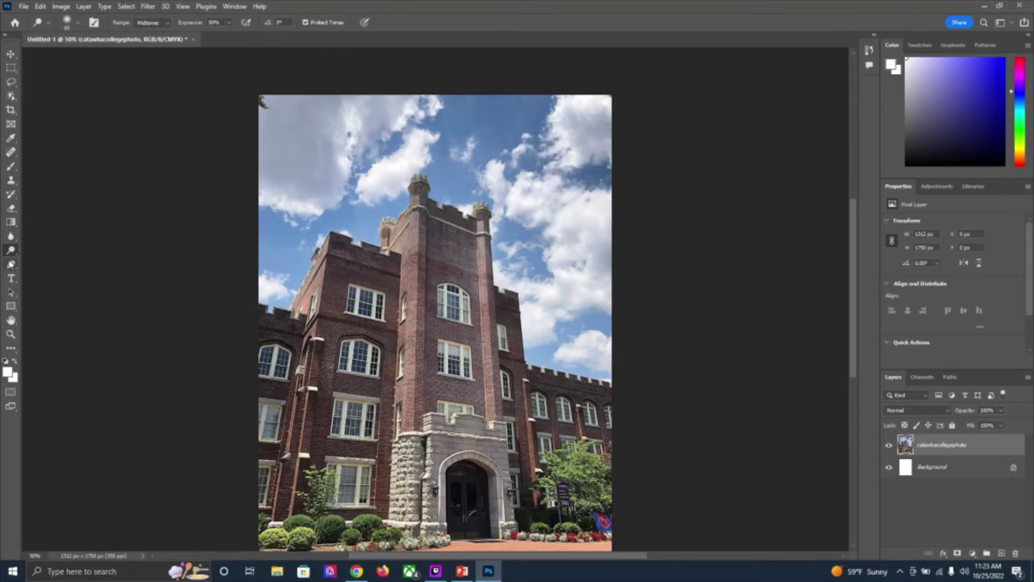
# - Draw a curved Pen tool path about 134 px wide and 110 px high in the sky above the tower
pyautogui.rightClick(11, 264)
pyautogui.click(52, 264)
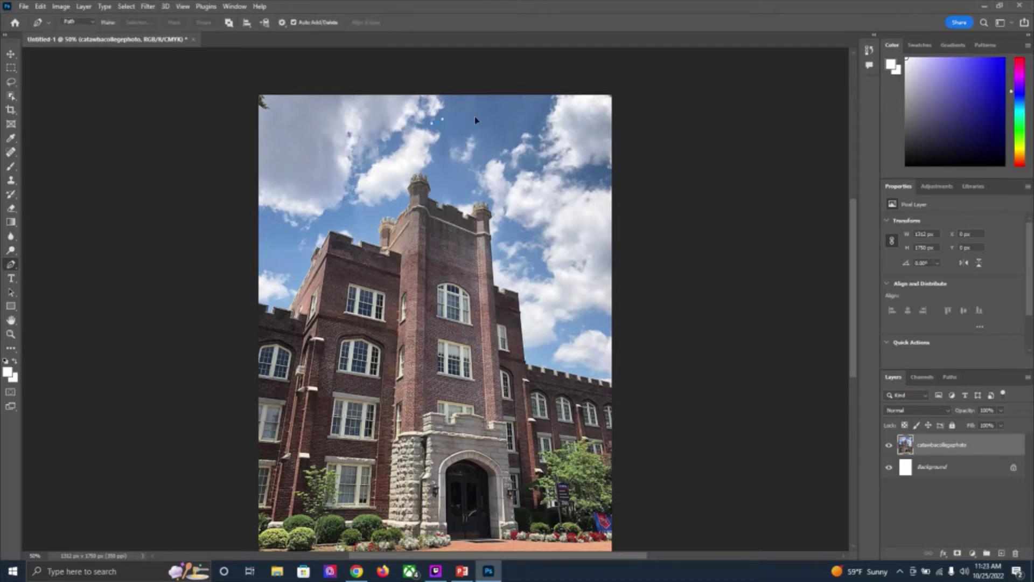
pyautogui.moveTo(475, 120); pyautogui.dragTo(521, 58)
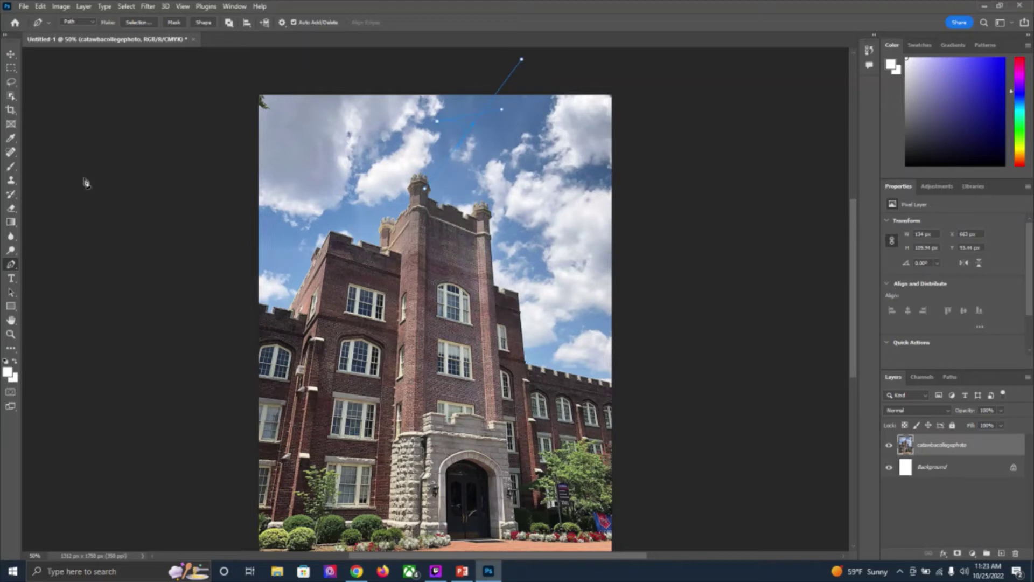
# - Discard the Pen tool path drawn in the sky above the tower
pyautogui.click(11, 167)
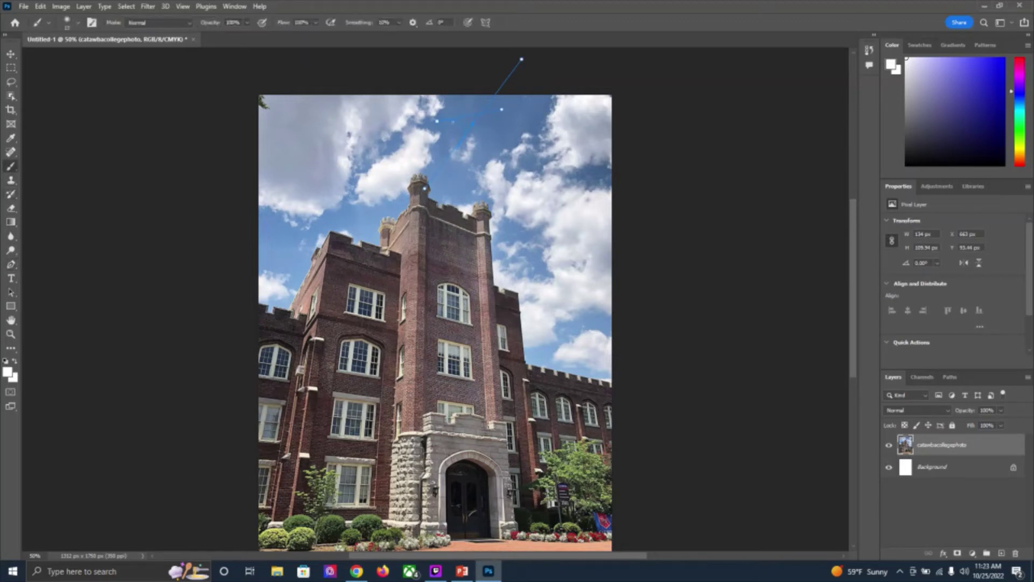
pyautogui.press('Return')
pyautogui.hotkey('ctrl', 'z')
pyautogui.press('Escape')
# - Start a horizontal type layer in the sky beside the tower, clear its placeholder text, and delete the layer
pyautogui.press('t')
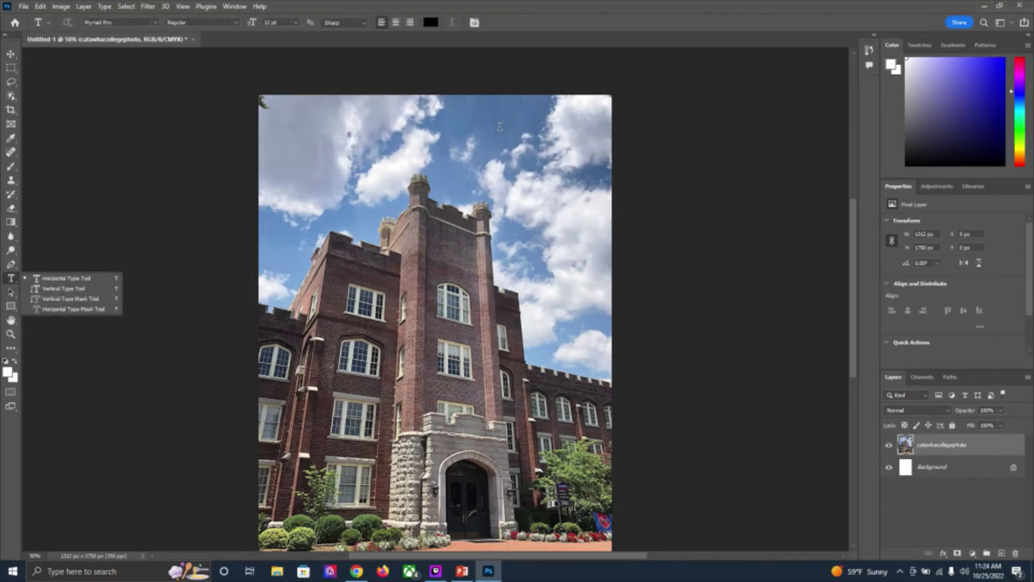
pyautogui.click(500, 126)
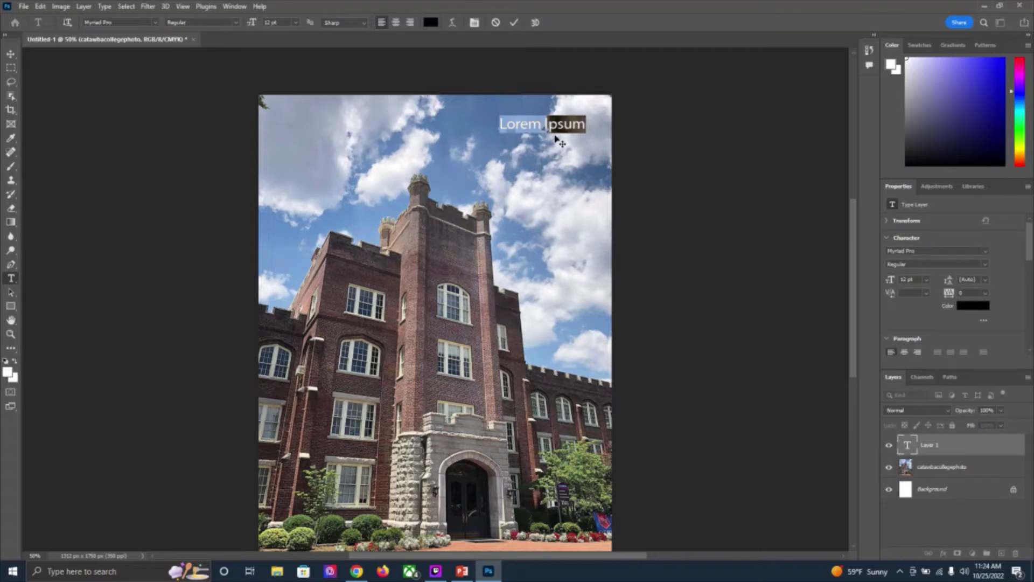
pyautogui.press('BackSpace')
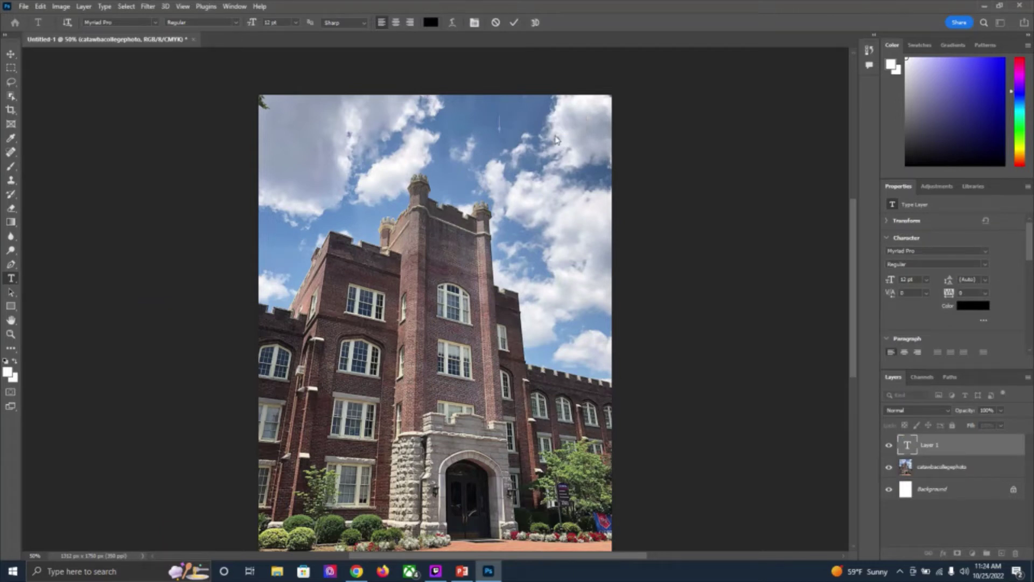
pyautogui.write('A')
pyautogui.press('Escape')
pyautogui.click(11, 222)
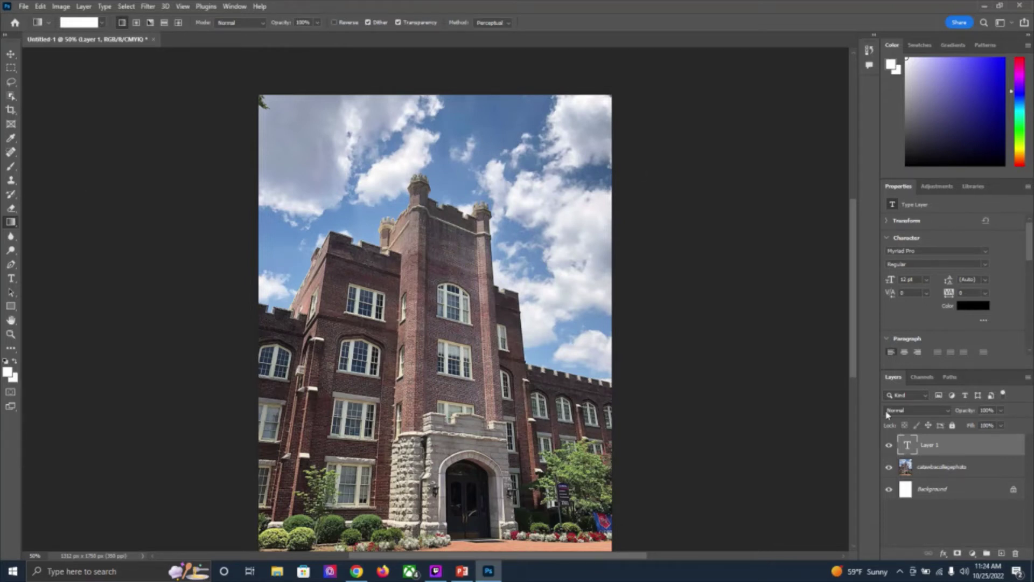
pyautogui.press('Delete')
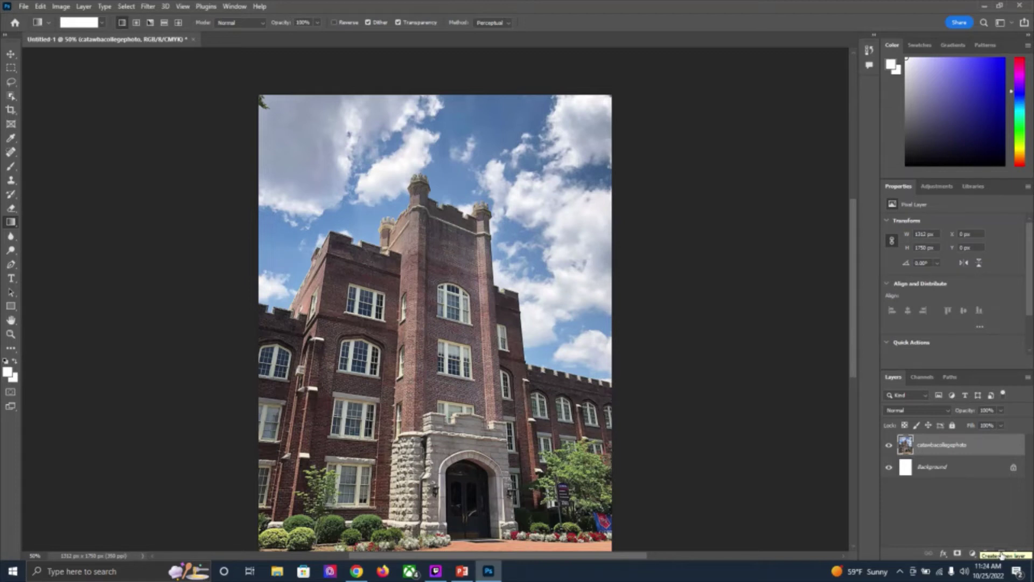
# - Create a new blank layer above the photo layer
pyautogui.click(1001, 553)
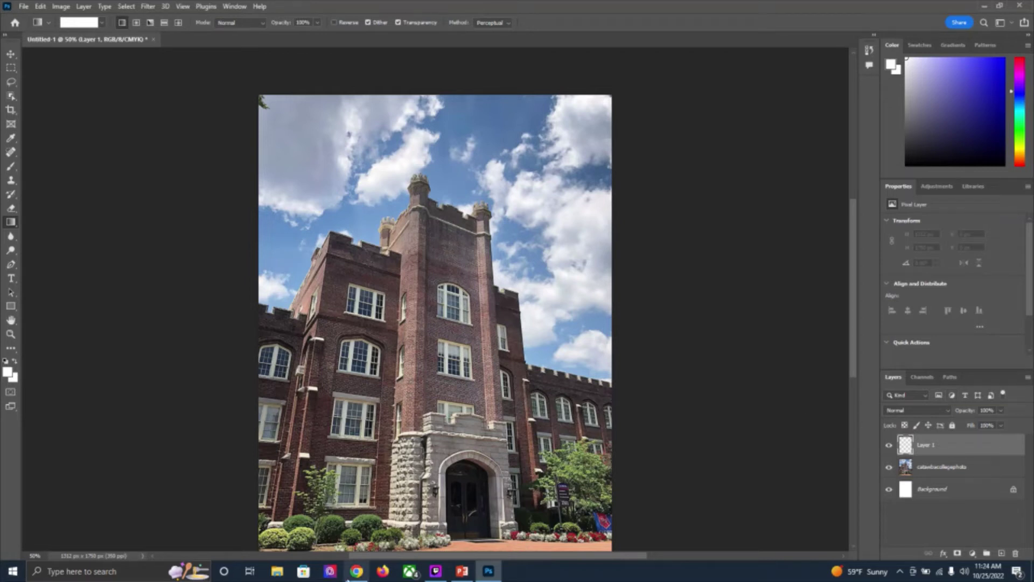
pyautogui.moveTo(357, 575)
# - Add a Brightness/Contrast adjustment layer directly above the photo layer, with brightness 0 and contrast -1
pyautogui.click(933, 186)
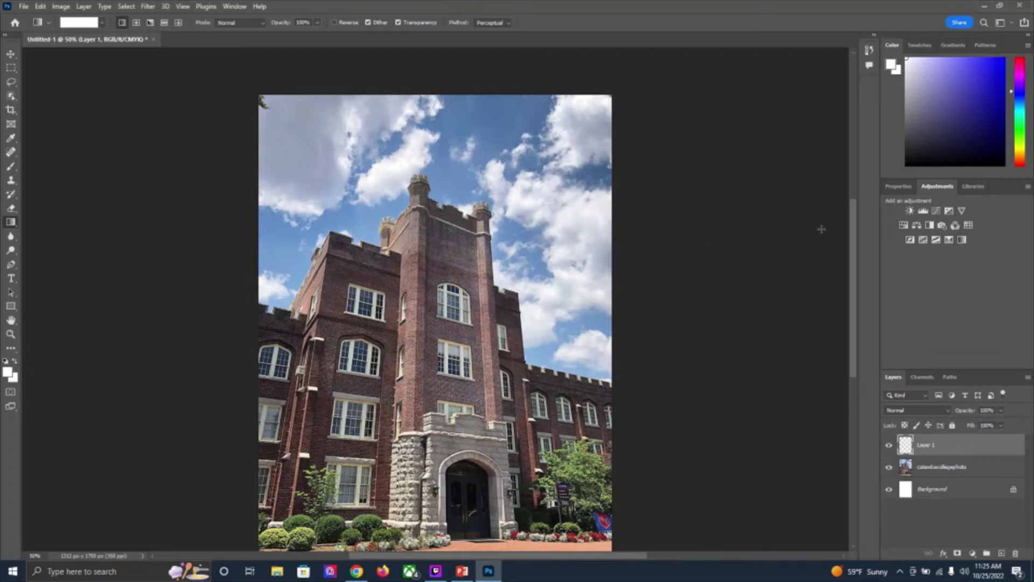
pyautogui.click(939, 467)
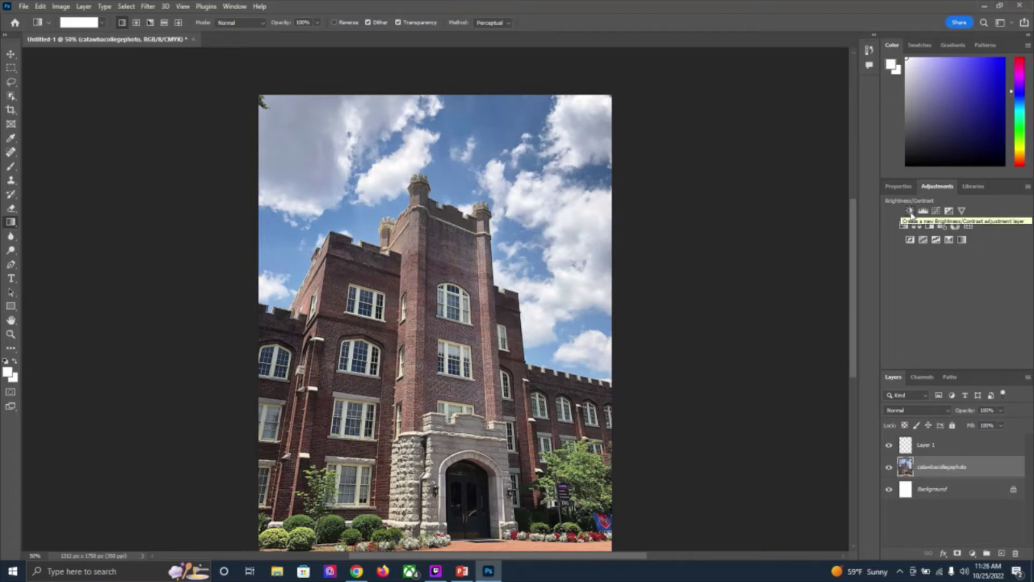
pyautogui.click(911, 211)
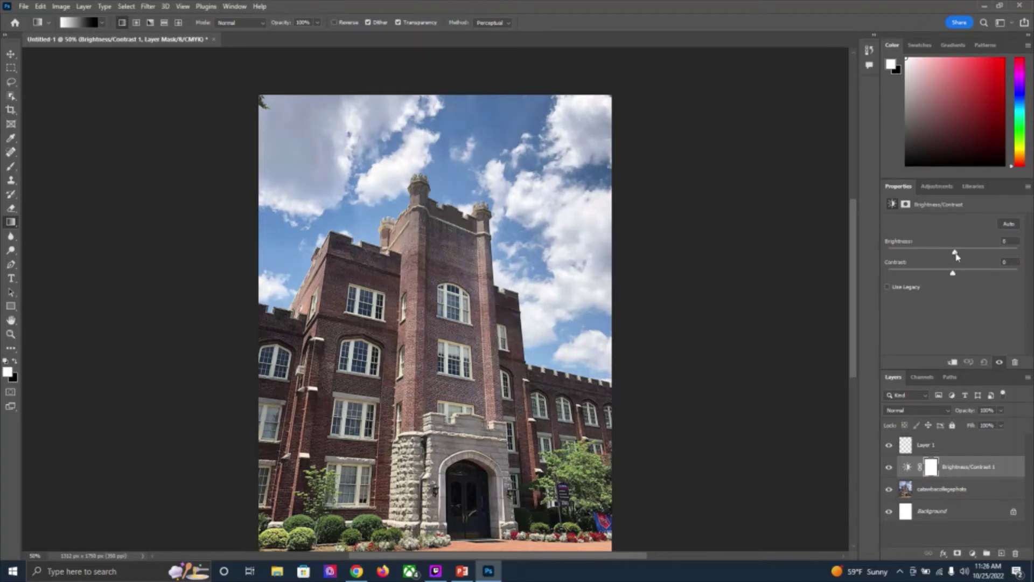
pyautogui.moveTo(953, 252); pyautogui.dragTo(955, 276)
pyautogui.moveTo(953, 274)
pyautogui.mouseDown()
pyautogui.moveTo(1015, 276)
pyautogui.moveTo(952, 275)
pyautogui.mouseUp()
pyautogui.moveTo(953, 252)
pyautogui.mouseDown()
pyautogui.moveTo(1006, 257)
pyautogui.moveTo(953, 254)
pyautogui.mouseUp()
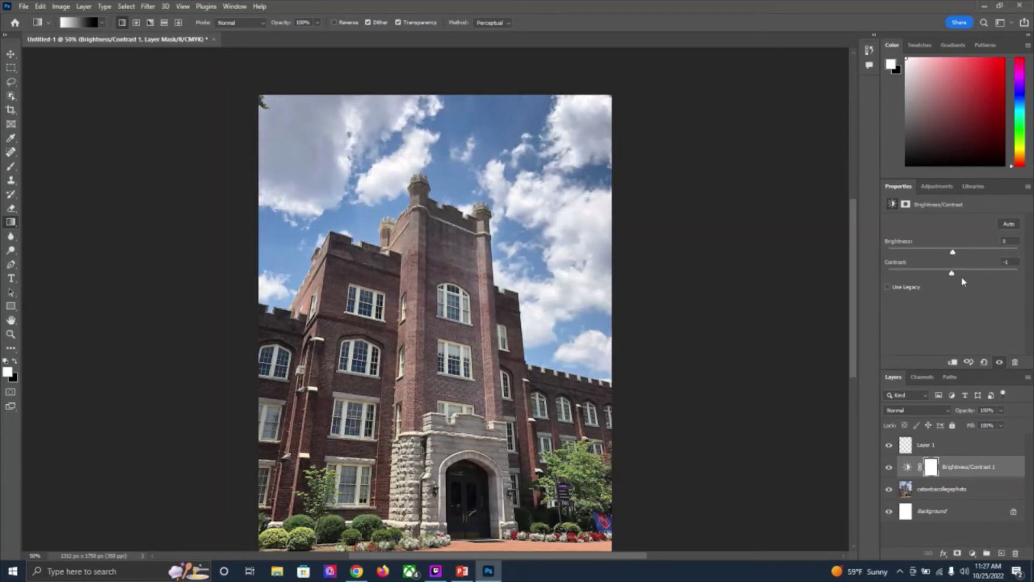
pyautogui.moveTo(954, 276); pyautogui.dragTo(953, 276)
pyautogui.rightClick(983, 469)
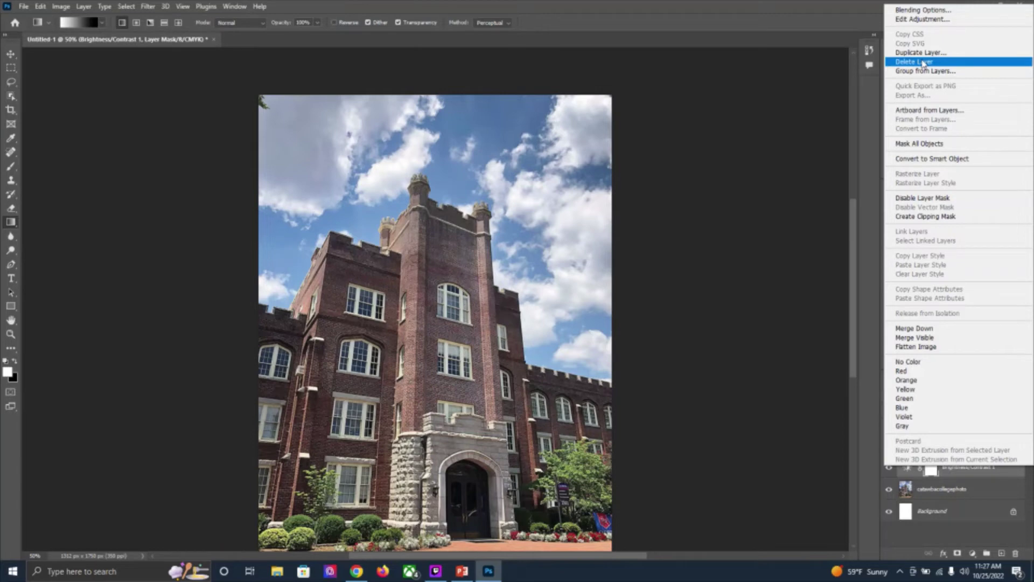
pyautogui.click(863, 468)
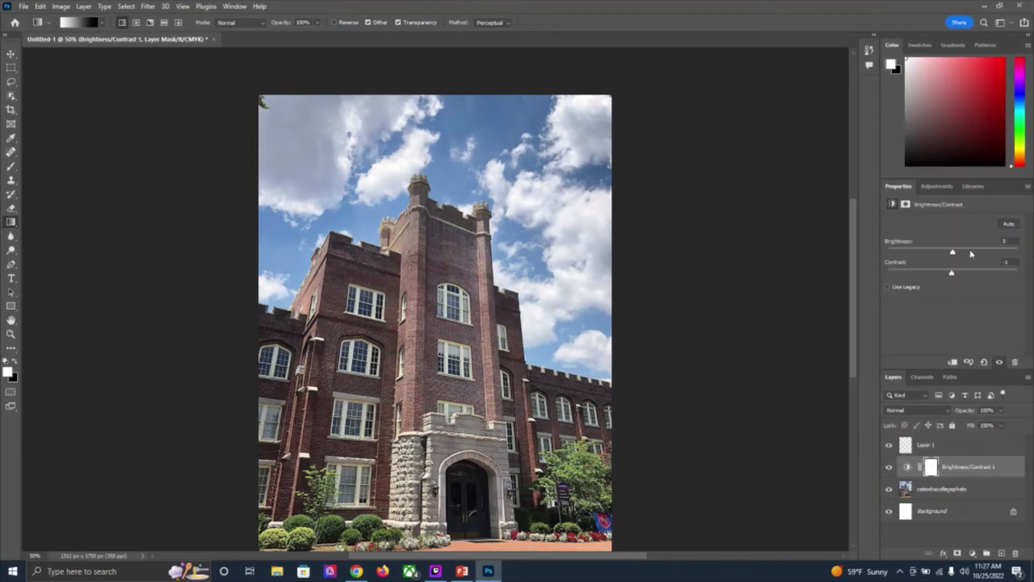
# - Raise the adjustment layer's brightness to 124 and toggle its visibility to compare the photo before and after
pyautogui.moveTo(961, 255); pyautogui.dragTo(1009, 252)
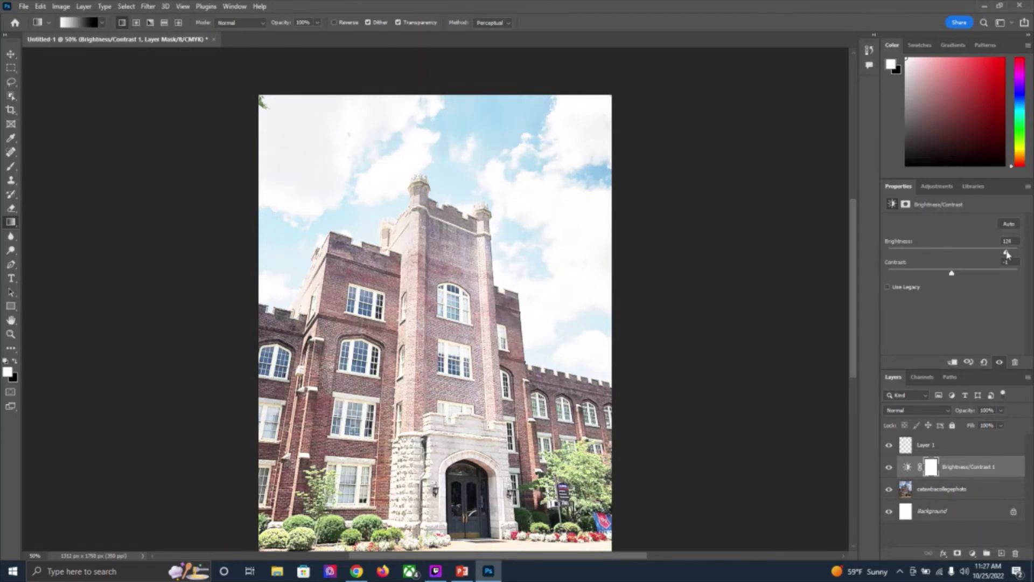
pyautogui.rightClick(889, 473)
pyautogui.rightClick(888, 472)
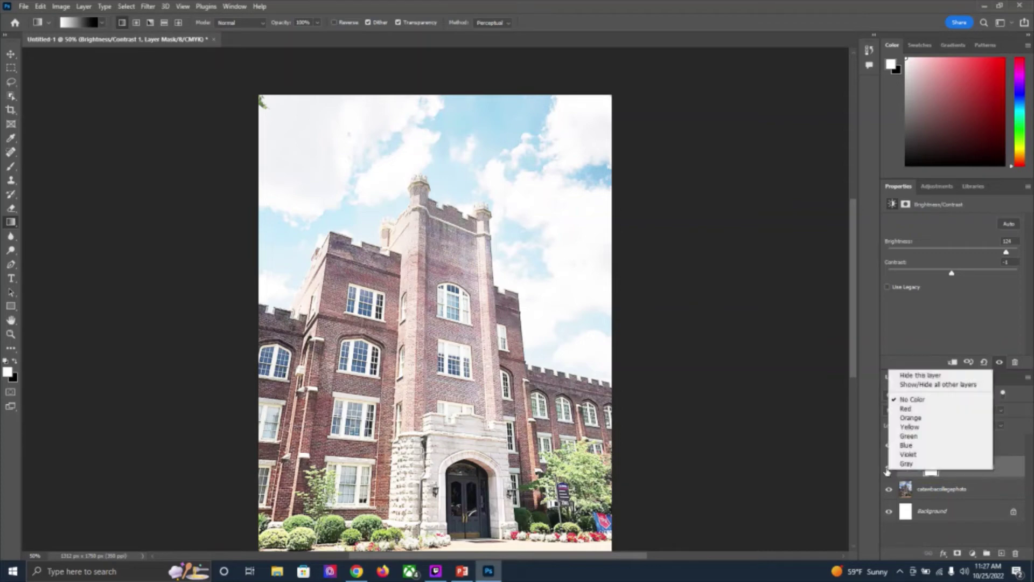
pyautogui.click(888, 472)
pyautogui.click(888, 472)
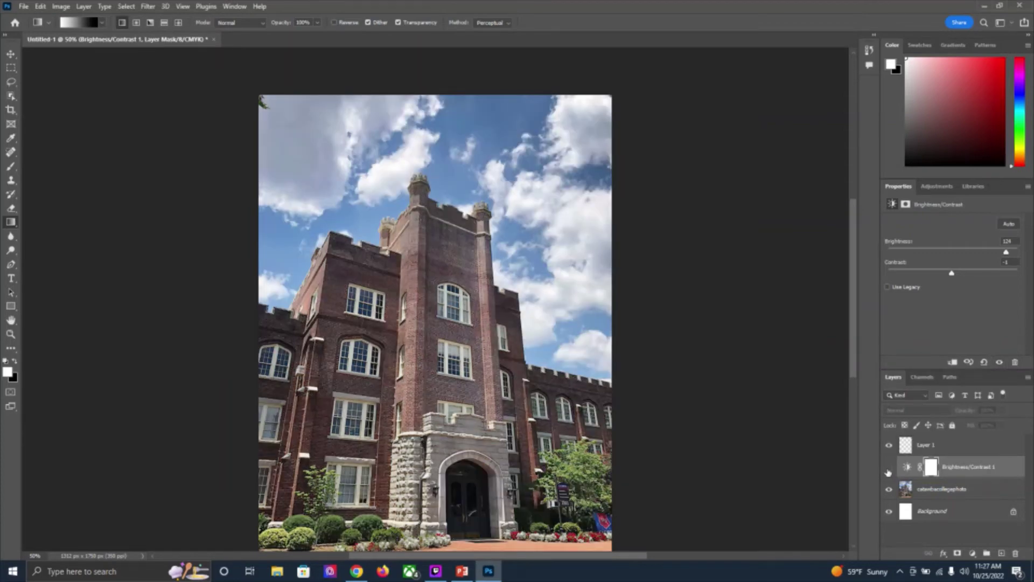
pyautogui.click(888, 472)
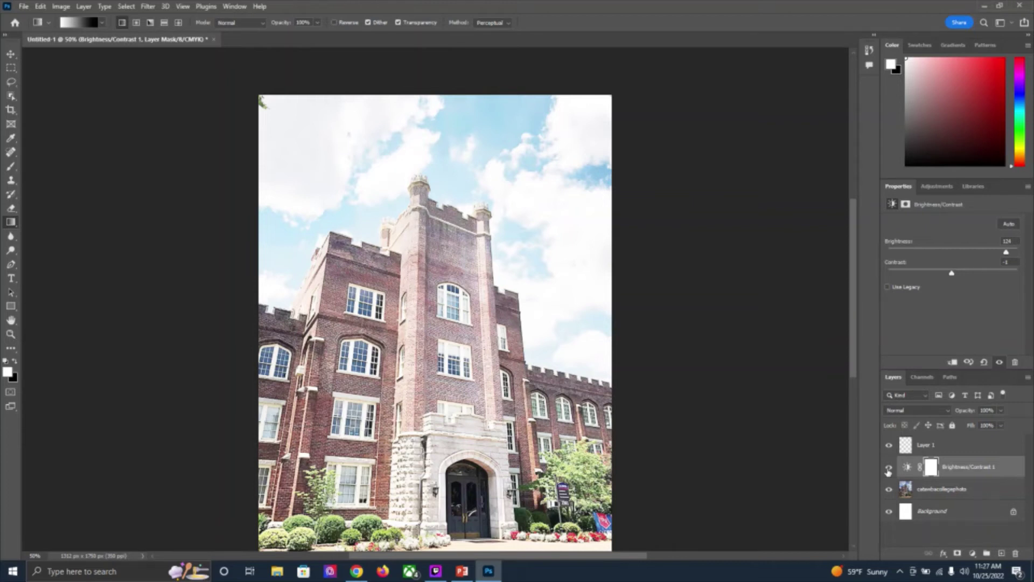
pyautogui.click(888, 468)
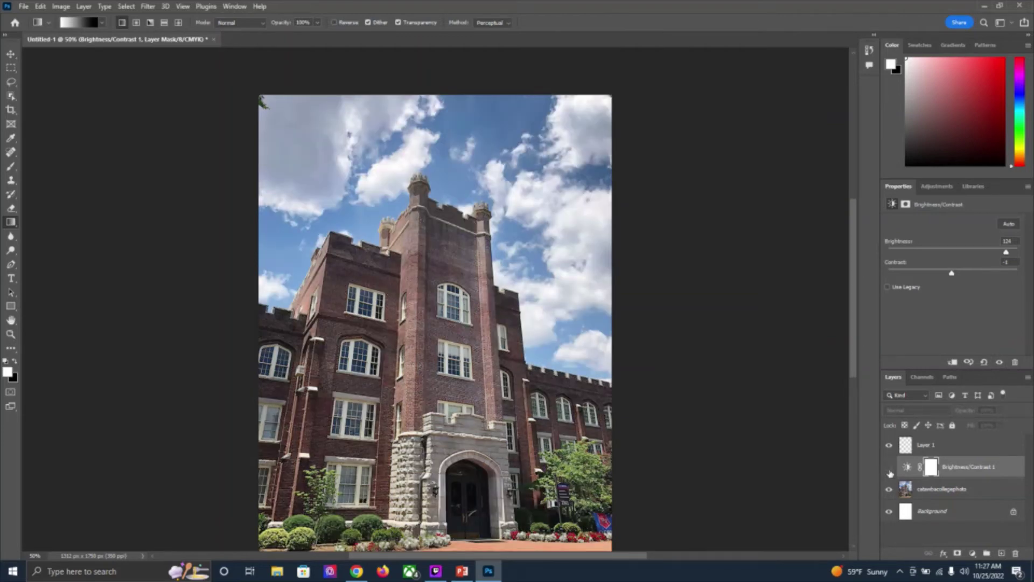
pyautogui.click(889, 469)
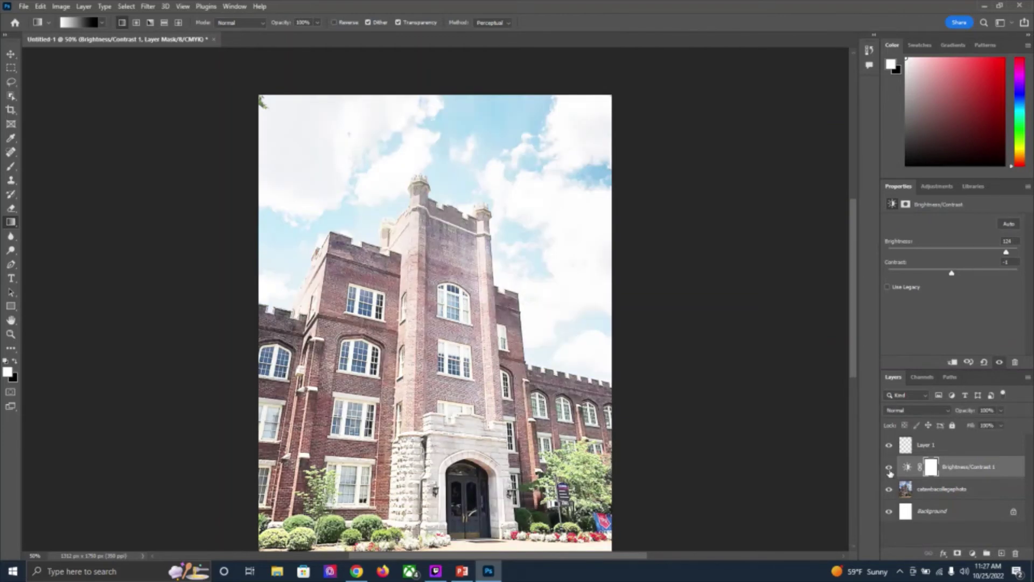
# - Delete the Brightness/Contrast adjustment layer
pyautogui.rightClick(959, 473)
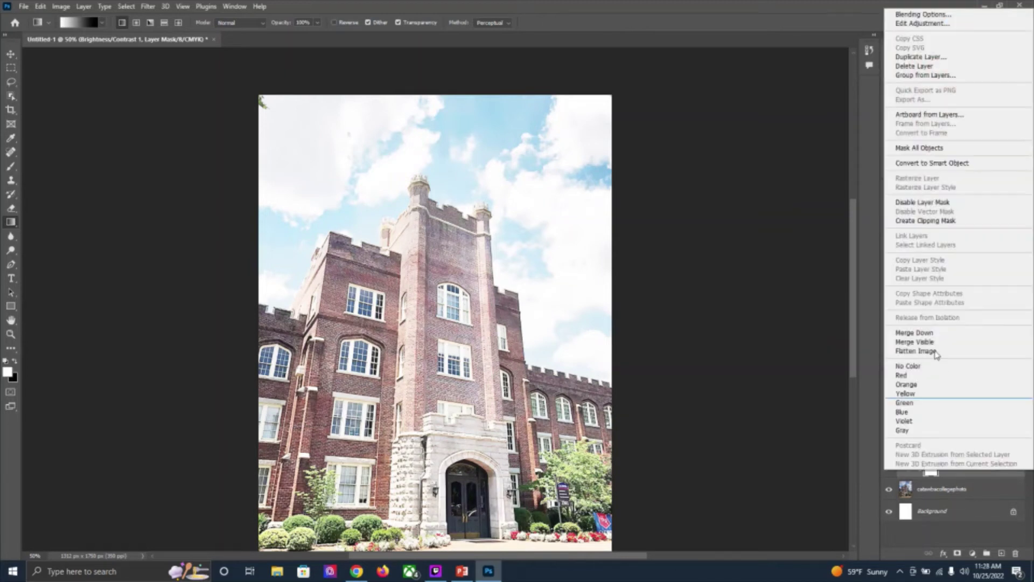
pyautogui.click(932, 67)
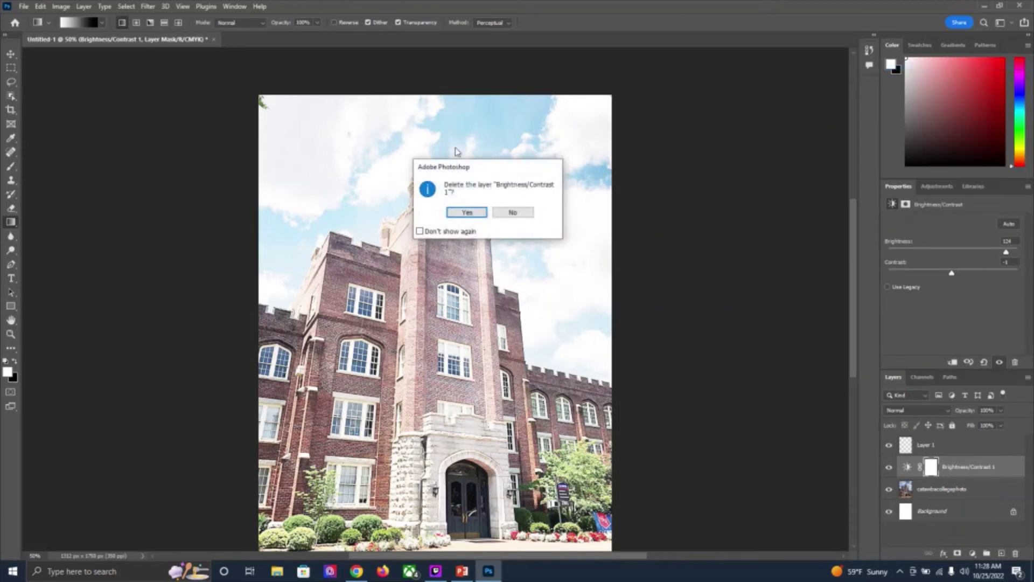
pyautogui.click(462, 211)
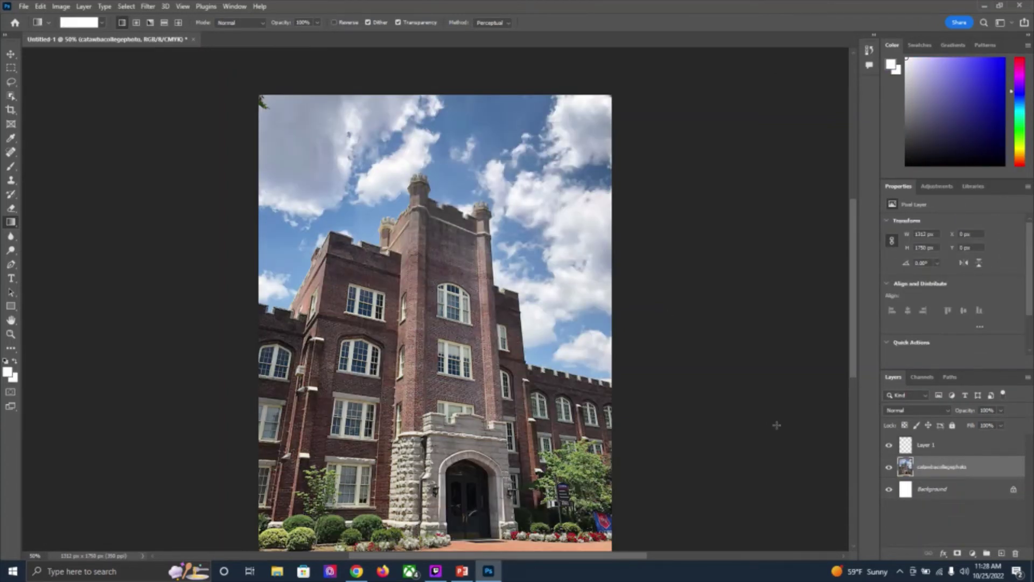
# - Add a Levels adjustment layer above the photo, try out its shadow input slider, and delete the layer
pyautogui.click(937, 186)
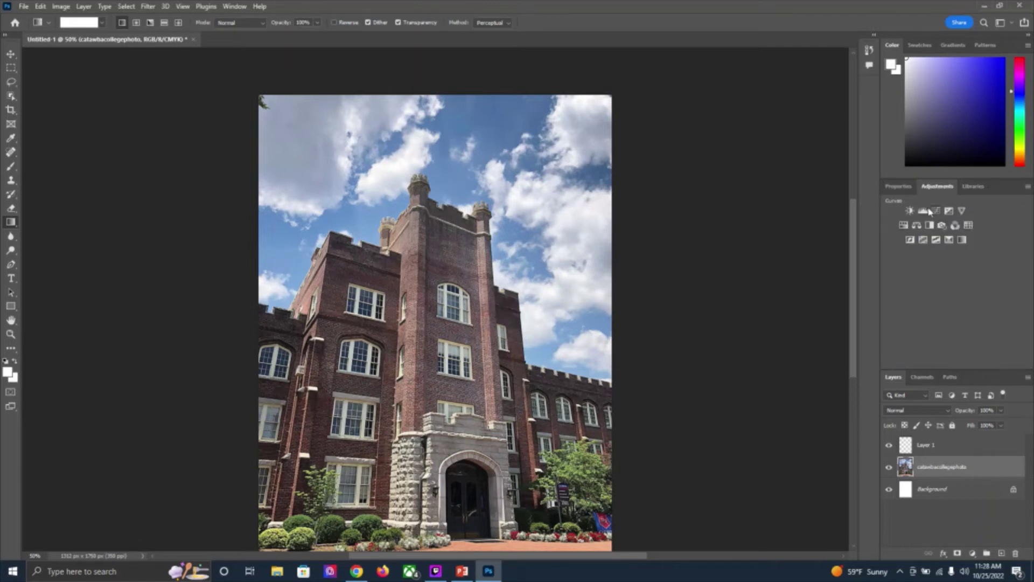
pyautogui.click(927, 211)
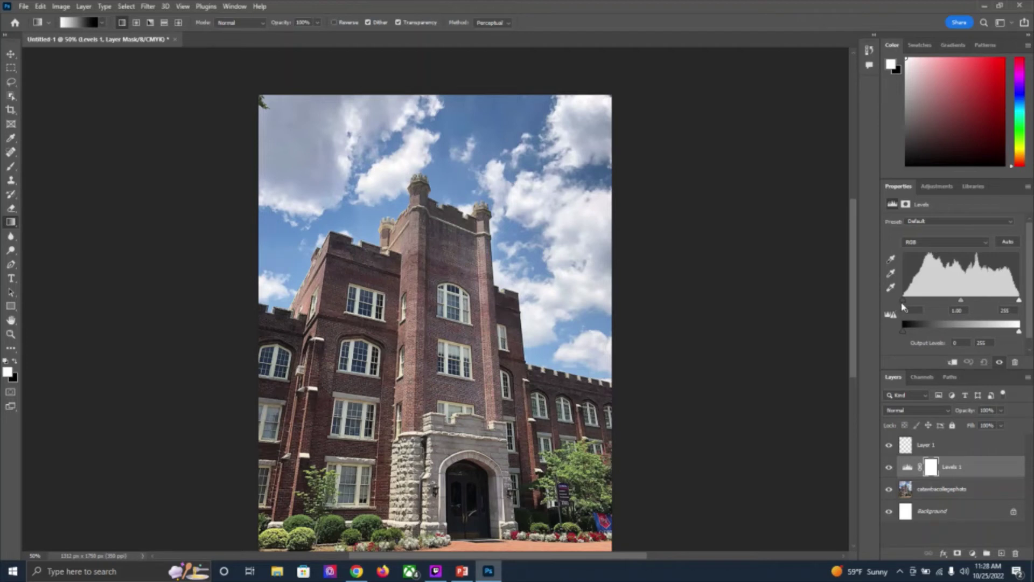
pyautogui.moveTo(904, 300)
pyautogui.mouseDown()
pyautogui.moveTo(916, 304)
pyautogui.moveTo(901, 305)
pyautogui.mouseUp()
pyautogui.moveTo(905, 305)
pyautogui.mouseDown()
pyautogui.moveTo(919, 304)
pyautogui.moveTo(898, 303)
pyautogui.mouseUp()
pyautogui.rightClick(922, 187)
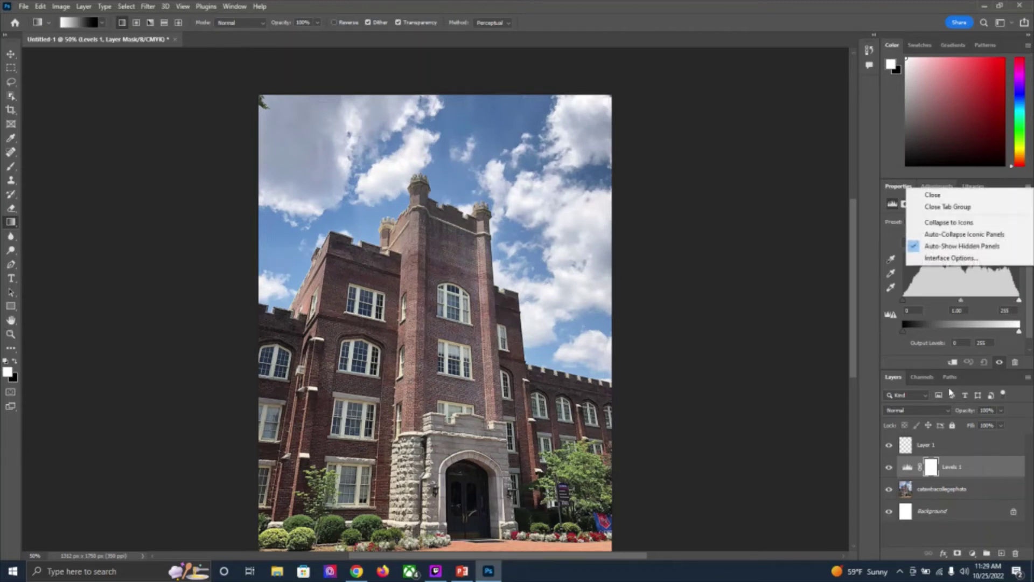
pyautogui.click(961, 460)
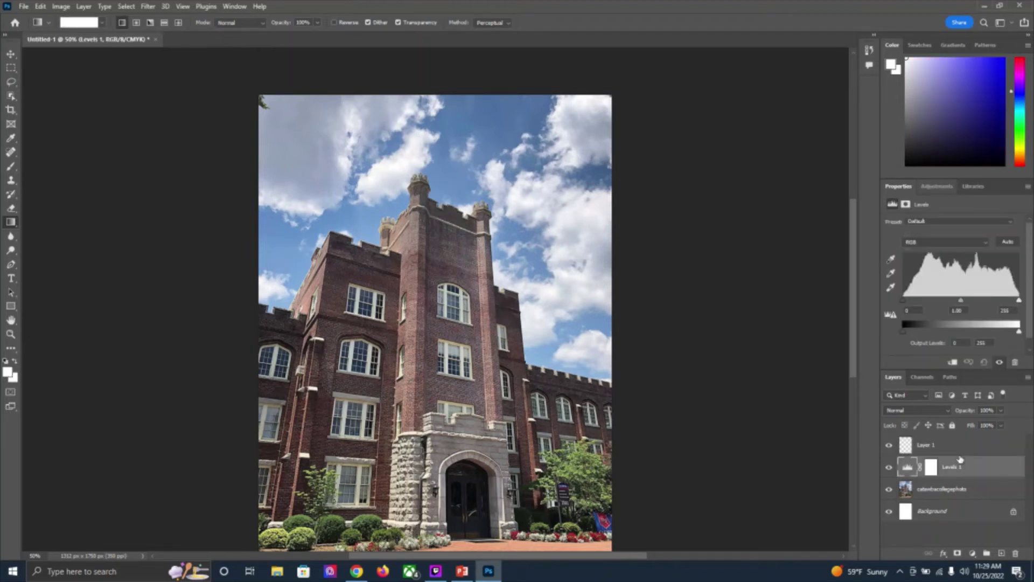
pyautogui.press('Delete')
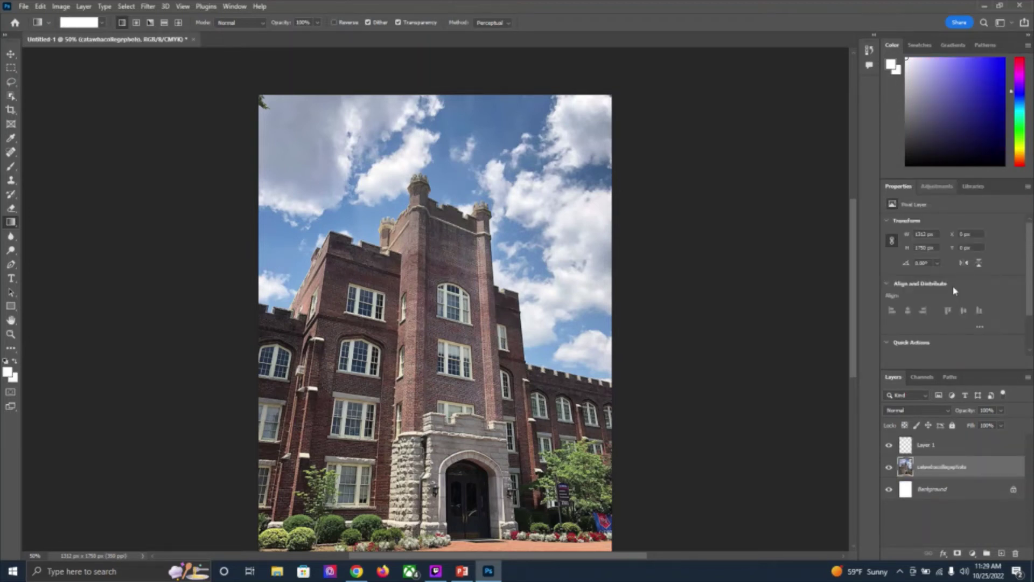
# - Add a Curves adjustment layer above the photo and shape a gentle S-curve by raising the highlights and lowering the shadows
pyautogui.click(940, 189)
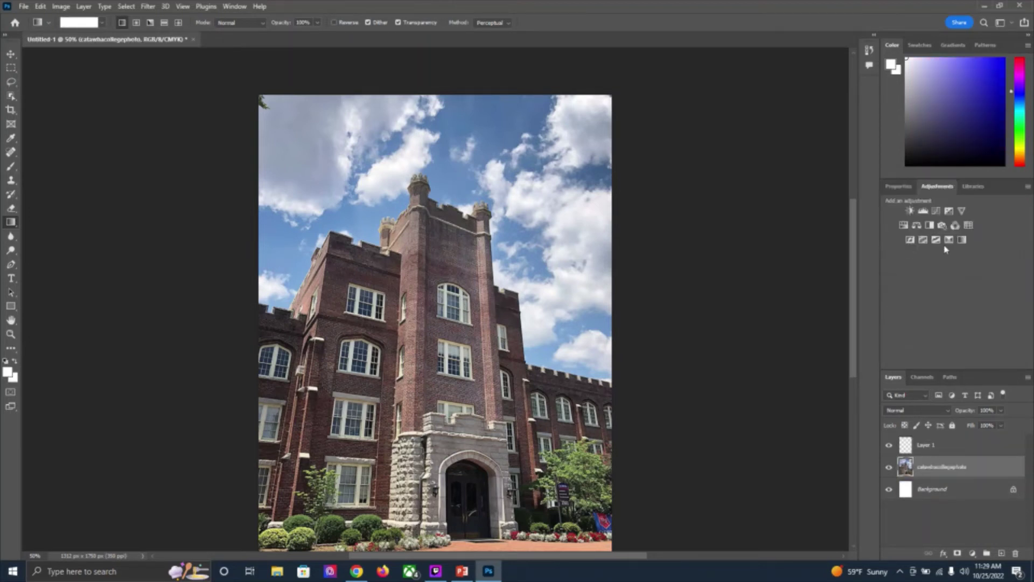
pyautogui.click(937, 211)
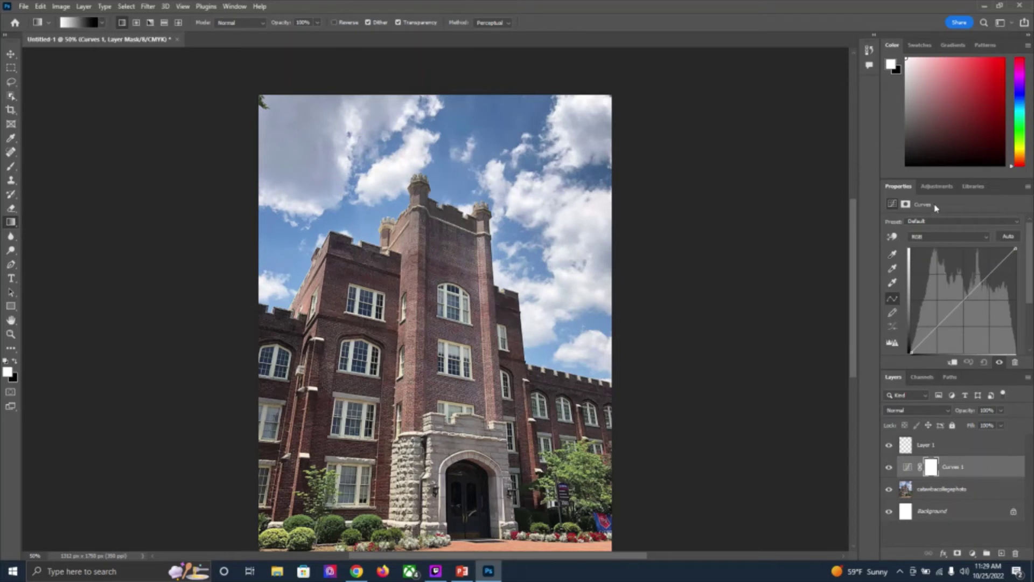
pyautogui.click(988, 270)
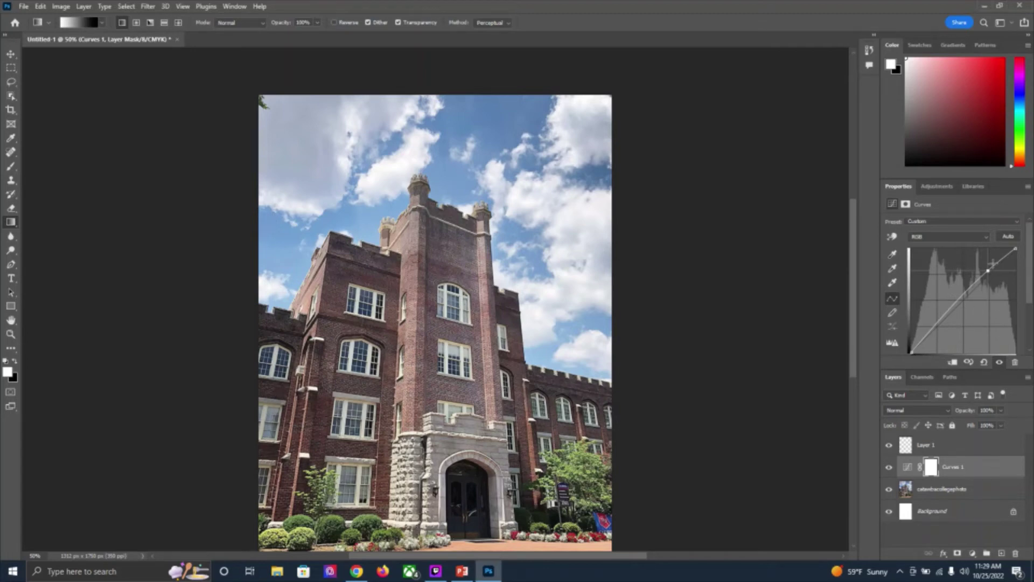
pyautogui.moveTo(988, 271)
pyautogui.mouseDown()
pyautogui.moveTo(990, 310)
pyautogui.moveTo(991, 283)
pyautogui.moveTo(956, 260)
pyautogui.moveTo(990, 293)
pyautogui.moveTo(995, 284)
pyautogui.moveTo(975, 265)
pyautogui.moveTo(993, 277)
pyautogui.moveTo(997, 285)
pyautogui.moveTo(972, 268)
pyautogui.moveTo(989, 273)
pyautogui.mouseUp()
pyautogui.moveTo(988, 272); pyautogui.dragTo(989, 271)
pyautogui.moveTo(937, 327); pyautogui.dragTo(938, 328)
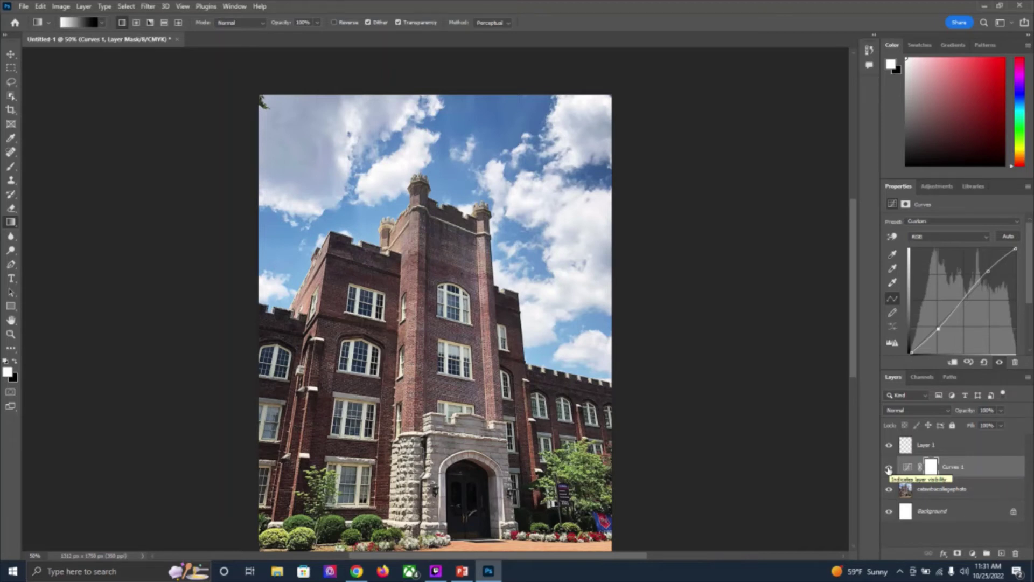
# - Toggle the Curves adjustment layer's visibility to compare the photo with and without the S-curve
pyautogui.click(888, 469)
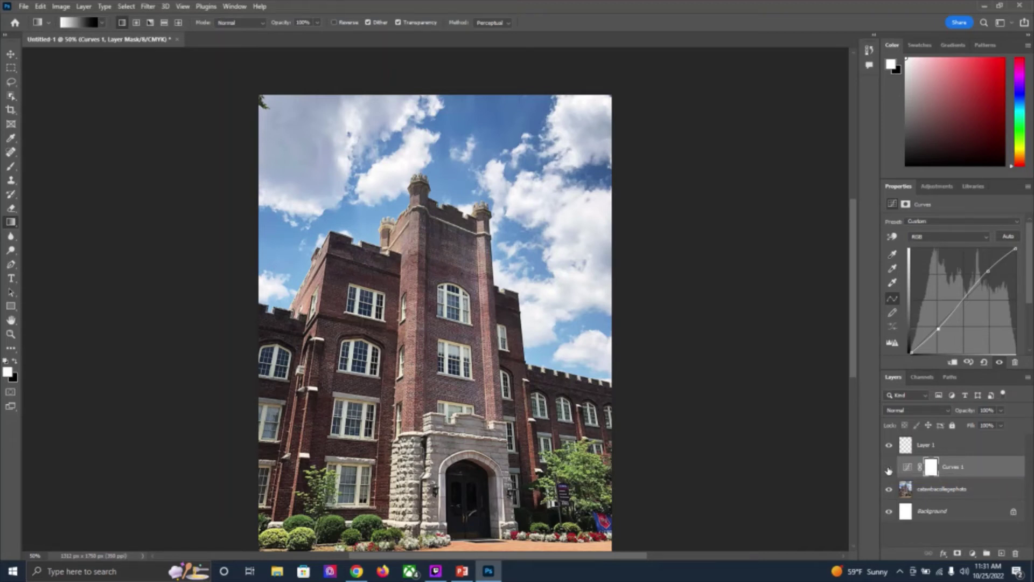
pyautogui.click(888, 468)
pyautogui.click(889, 468)
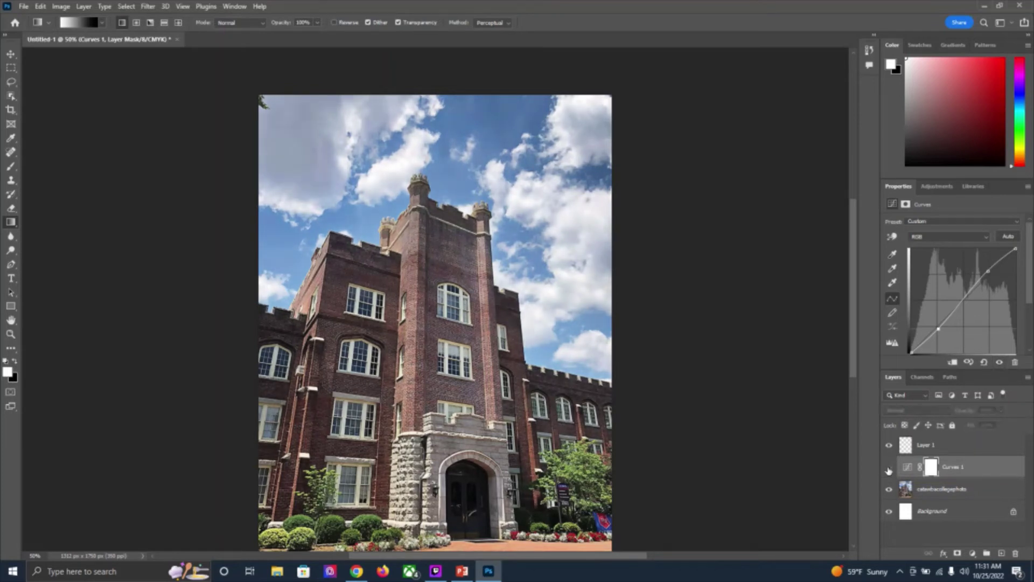
pyautogui.click(888, 468)
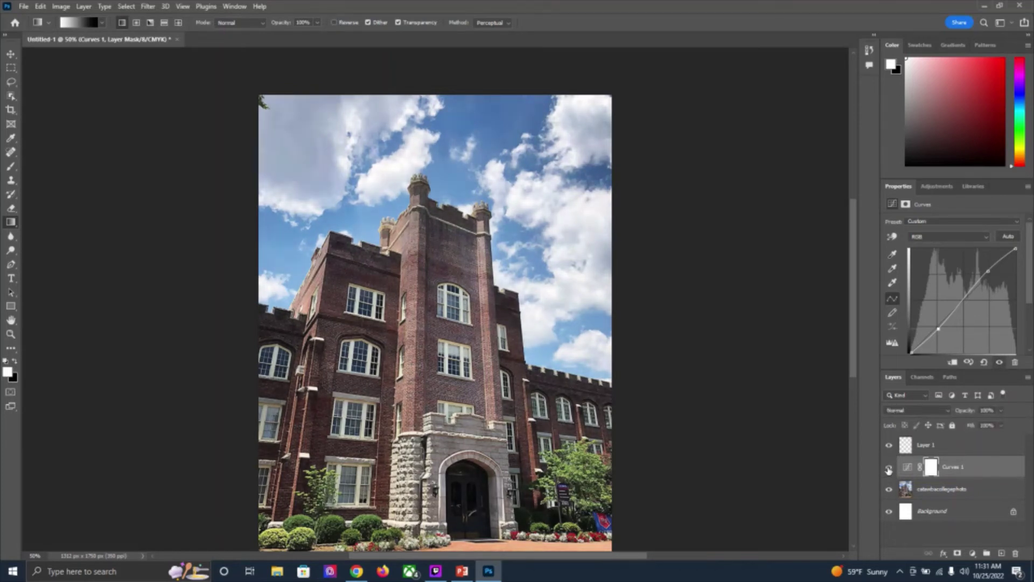
pyautogui.click(888, 469)
pyautogui.click(889, 468)
# - Delete the Curves adjustment layer
pyautogui.rightClick(973, 466)
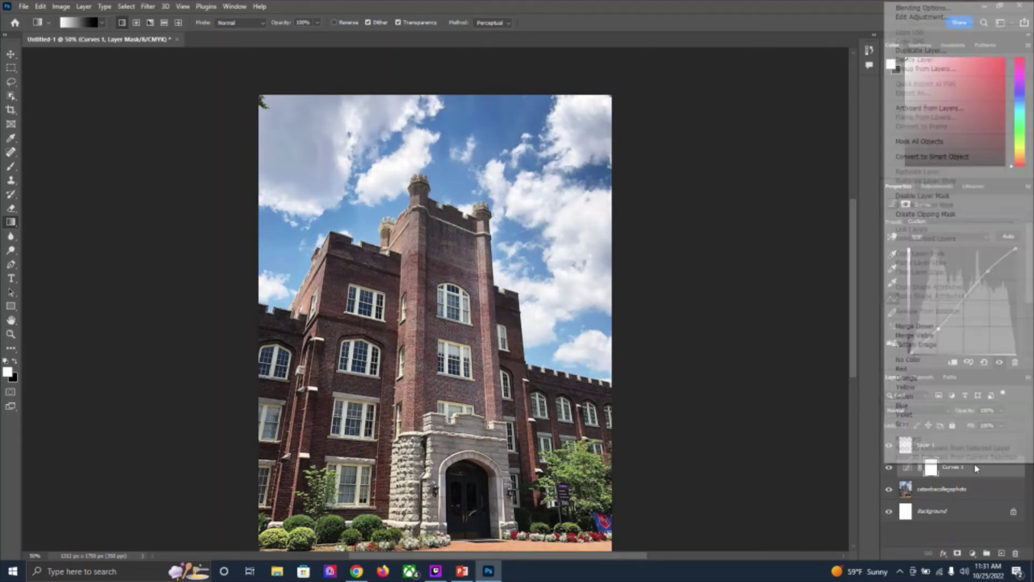
pyautogui.click(905, 59)
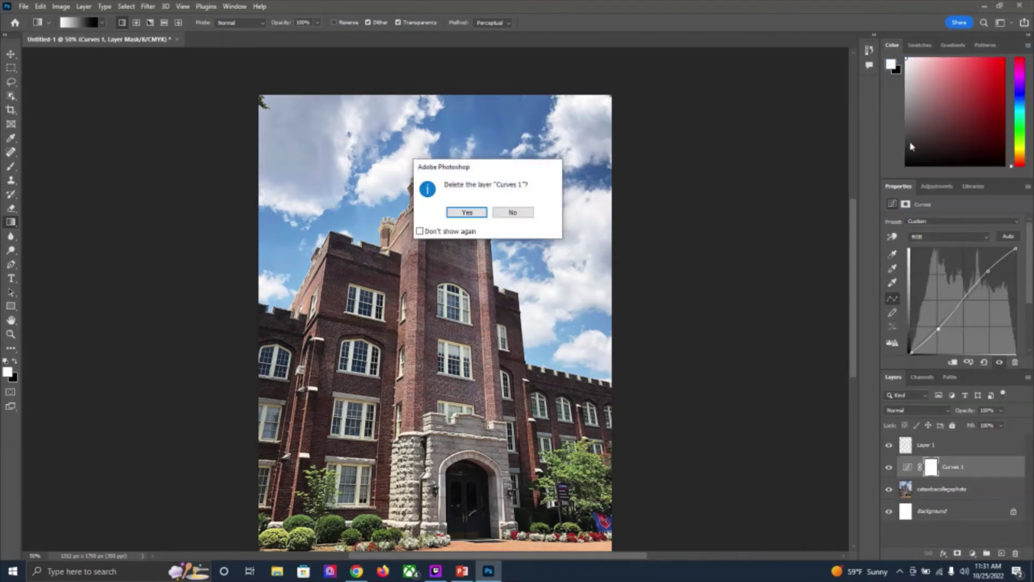
pyautogui.click(467, 212)
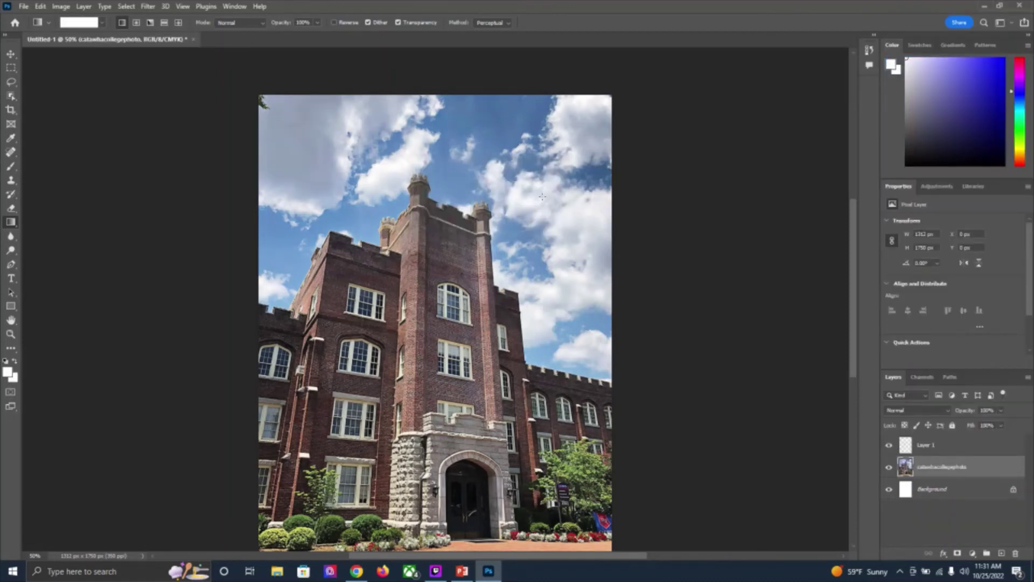
# - Add an Exposure adjustment layer above the Catawba College photo and show its settings
pyautogui.click(933, 186)
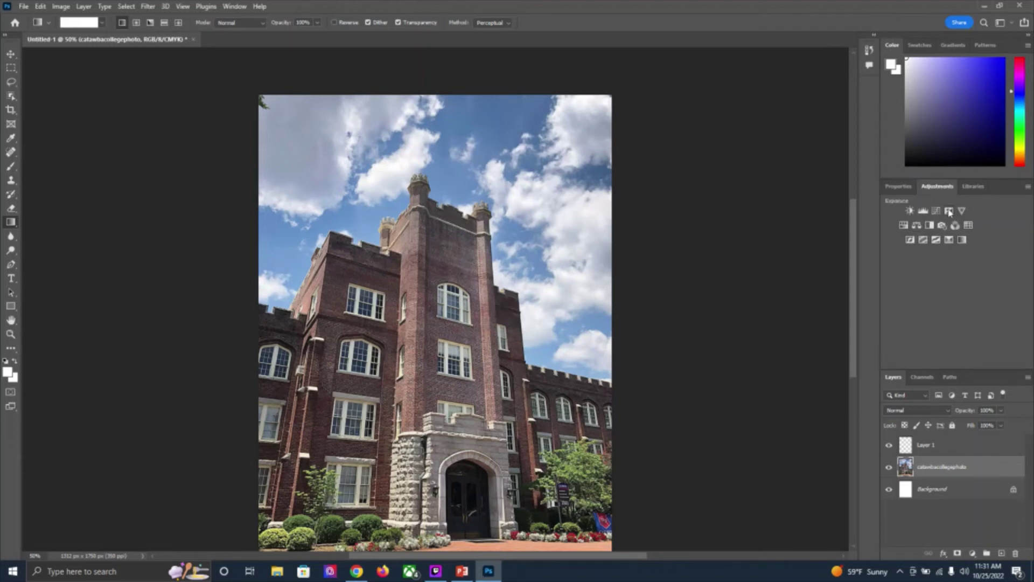
pyautogui.click(949, 211)
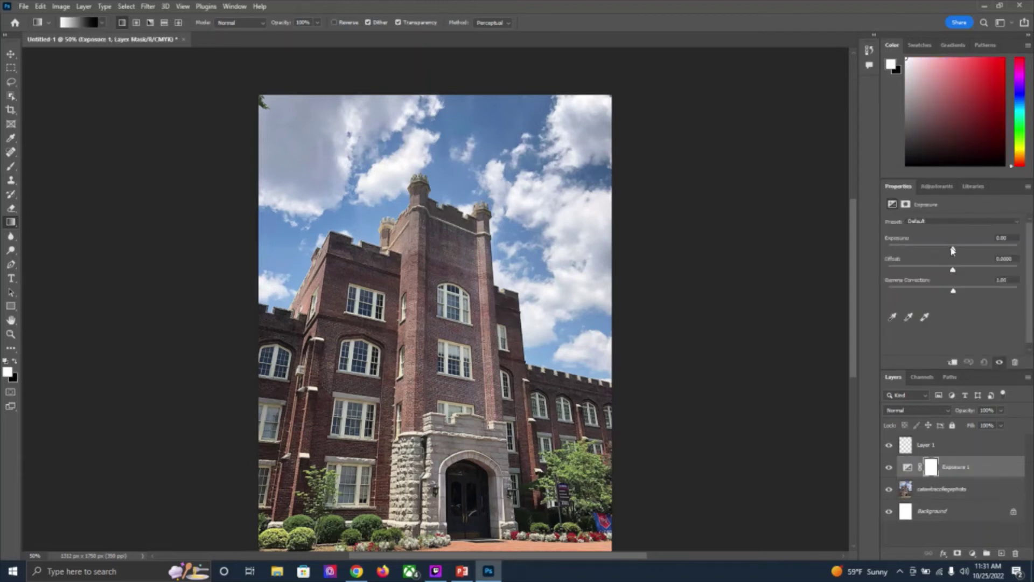
pyautogui.click(937, 186)
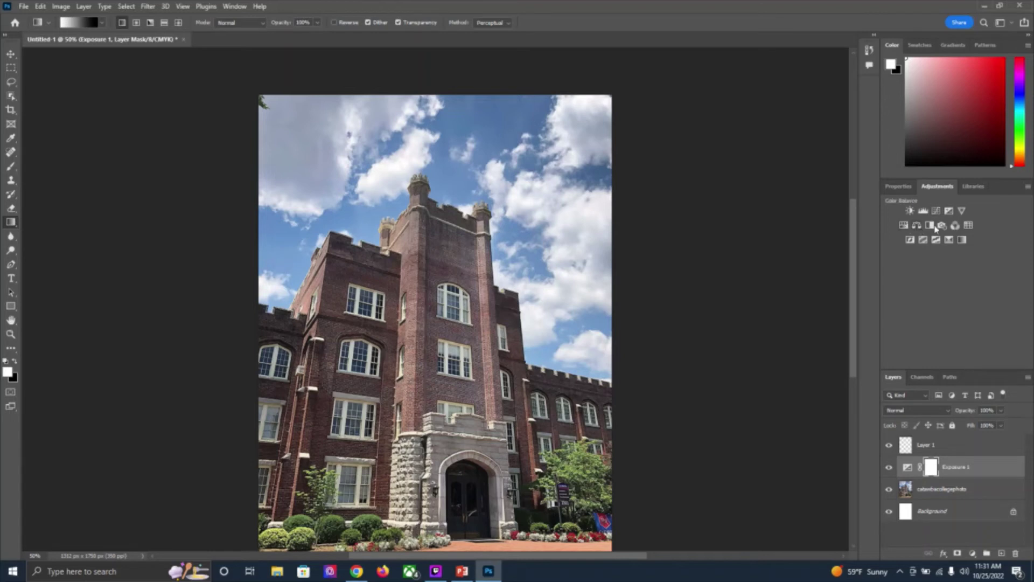
pyautogui.click(908, 188)
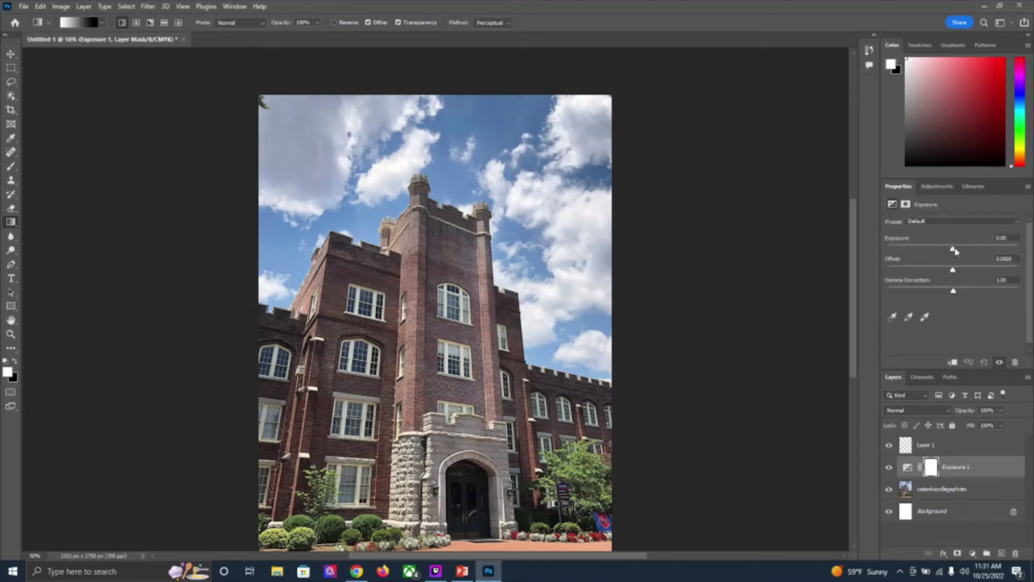
# - Try raising the Exposure layer's exposure to about +0.83 and return it to 0.00
pyautogui.moveTo(953, 249); pyautogui.dragTo(962, 248)
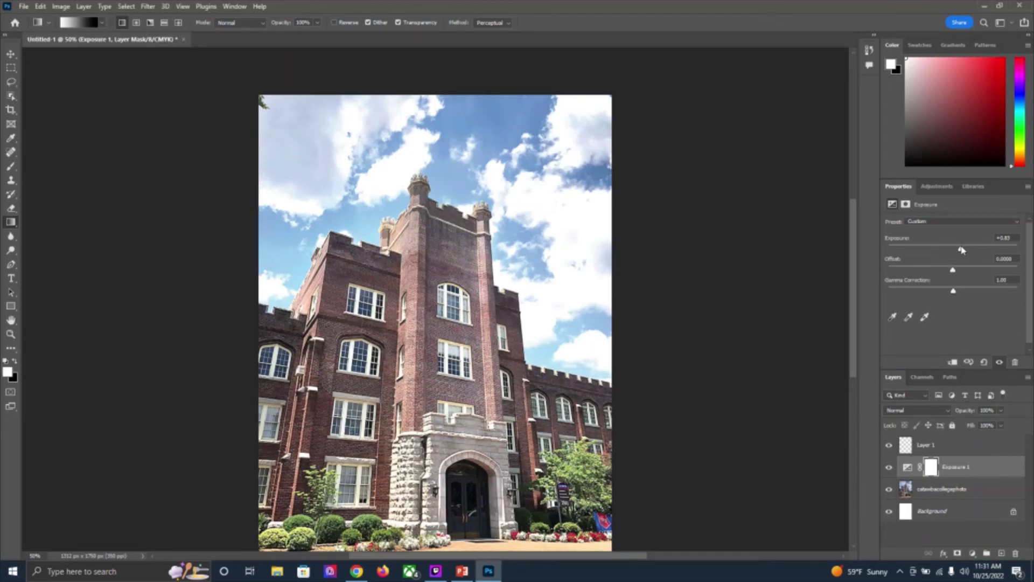
pyautogui.moveTo(962, 250); pyautogui.dragTo(952, 250)
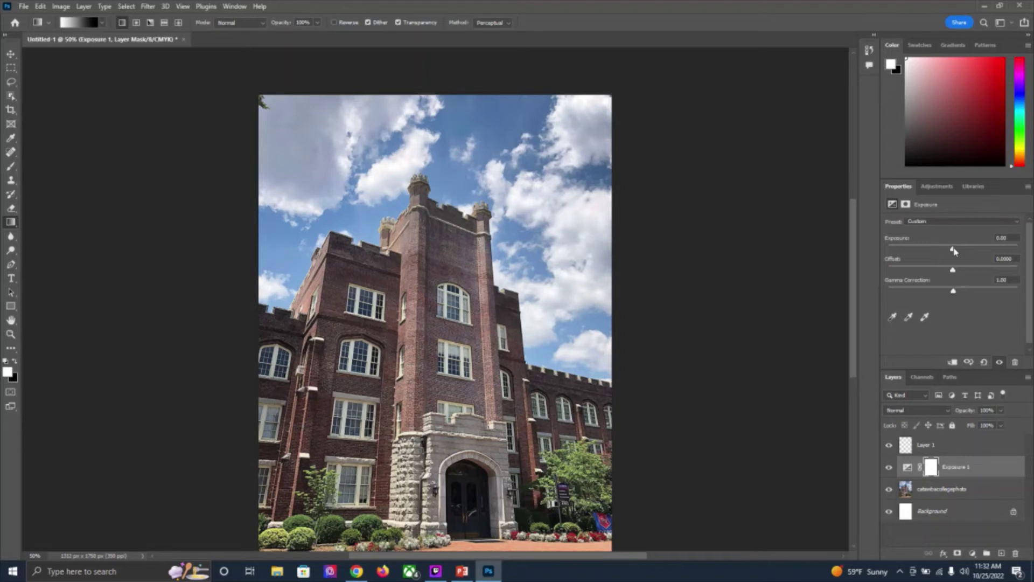
pyautogui.moveTo(954, 251); pyautogui.dragTo(954, 251)
pyautogui.moveTo(950, 251); pyautogui.dragTo(953, 253)
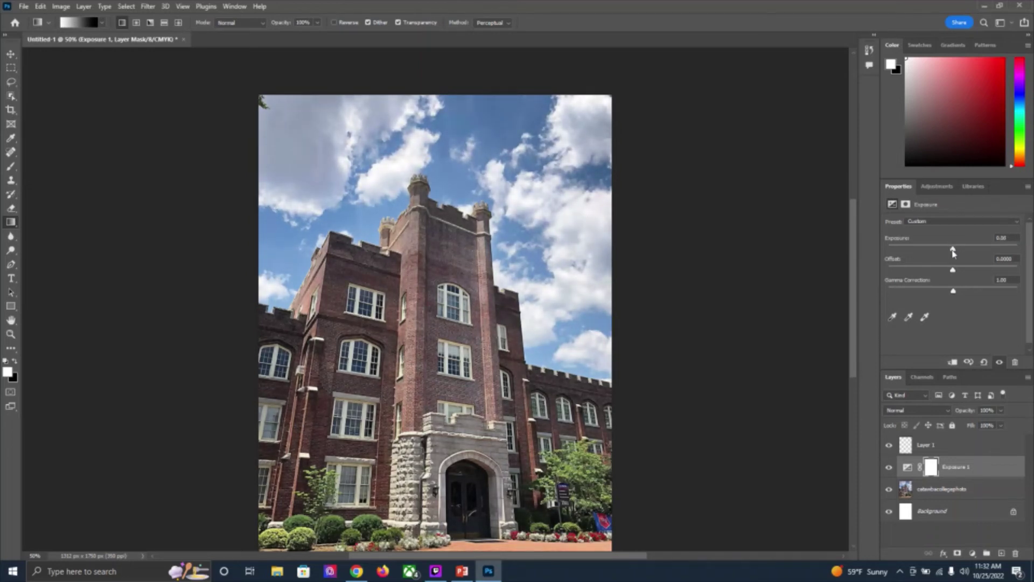
# - Add a Hue/Saturation adjustment layer above the Exposure layer, try a master hue shift of -172, and return the hue to 0
pyautogui.click(936, 187)
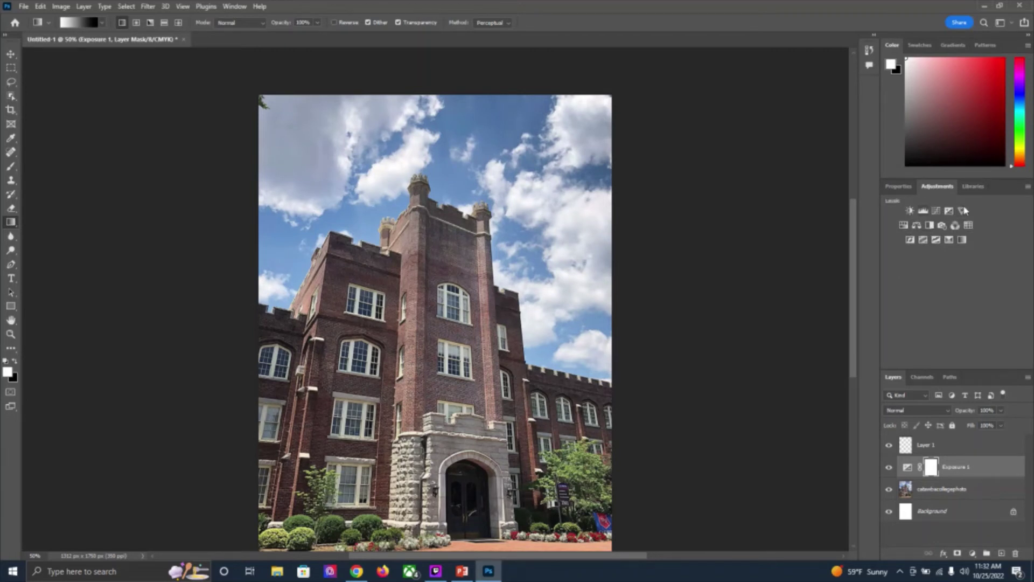
pyautogui.click(905, 226)
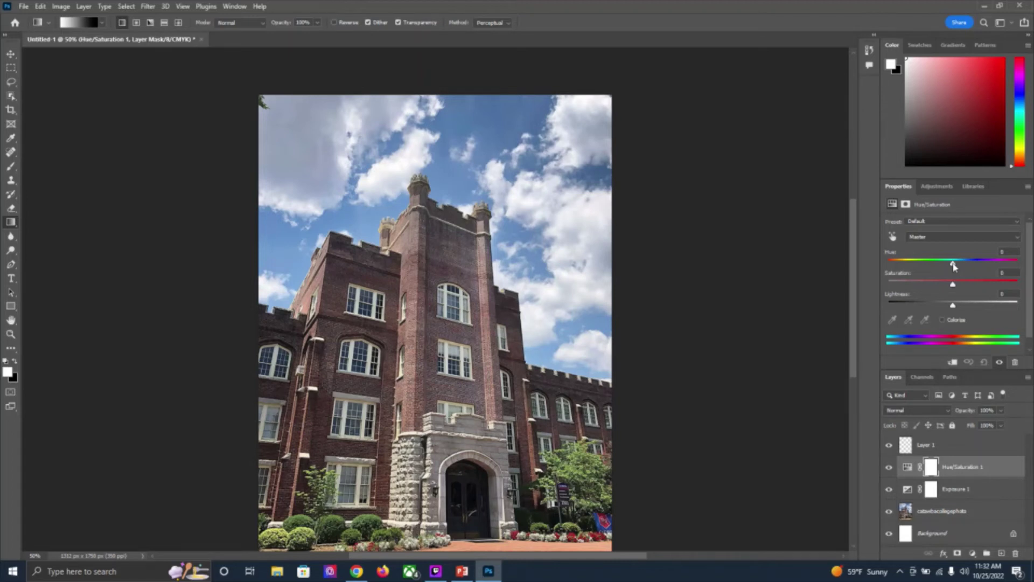
pyautogui.moveTo(953, 266); pyautogui.dragTo(892, 273)
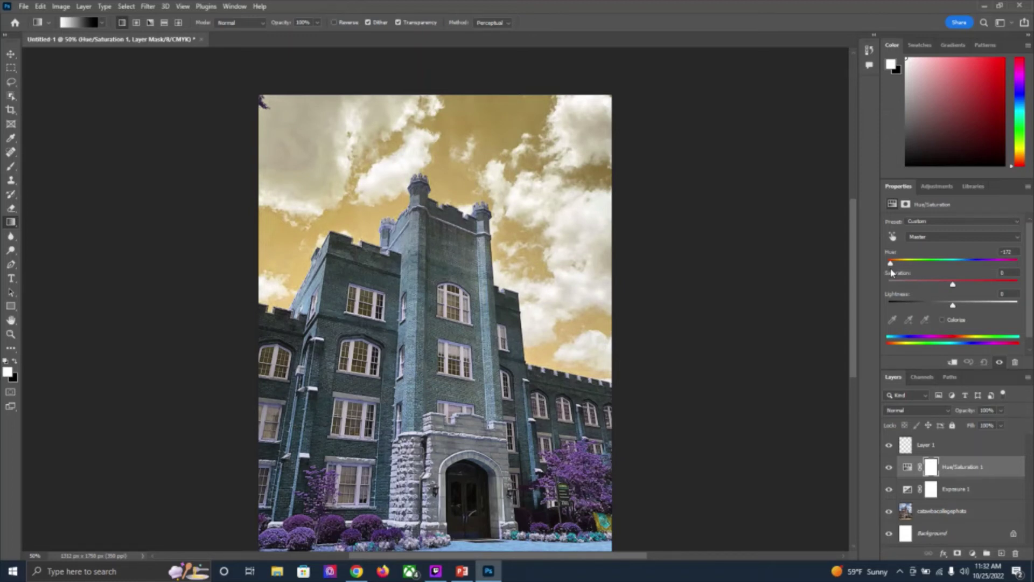
pyautogui.moveTo(892, 273); pyautogui.dragTo(953, 272)
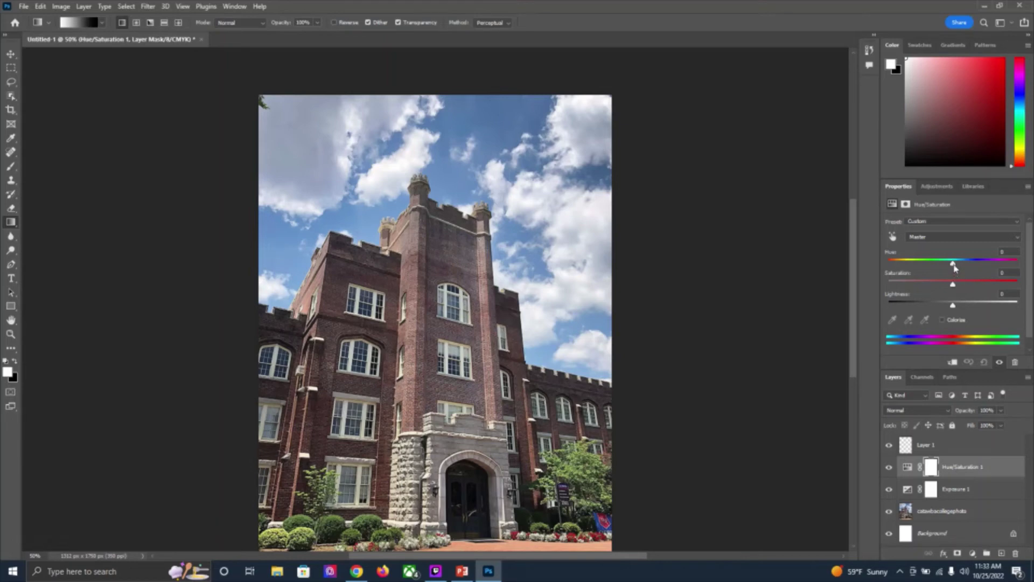
# - Set the master hue to -1, test a strong saturation of about +88, and settle on saturation +1 and lightness -1
pyautogui.moveTo(952, 263)
pyautogui.mouseDown()
pyautogui.moveTo(904, 264)
pyautogui.moveTo(994, 273)
pyautogui.moveTo(954, 274)
pyautogui.mouseUp()
pyautogui.moveTo(956, 272); pyautogui.dragTo(952, 273)
pyautogui.moveTo(953, 286); pyautogui.dragTo(1012, 285)
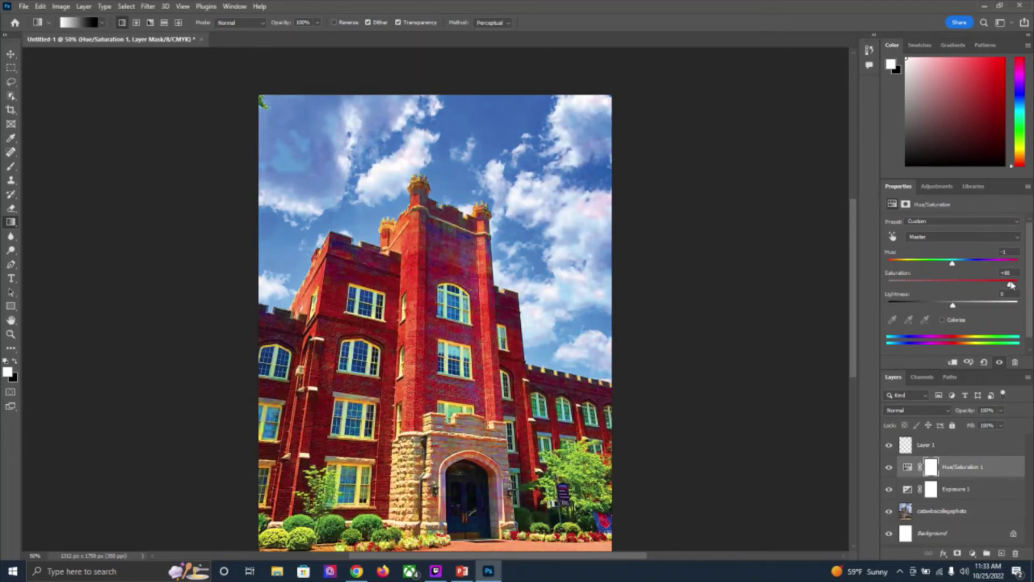
pyautogui.moveTo(1012, 285); pyautogui.dragTo(954, 307)
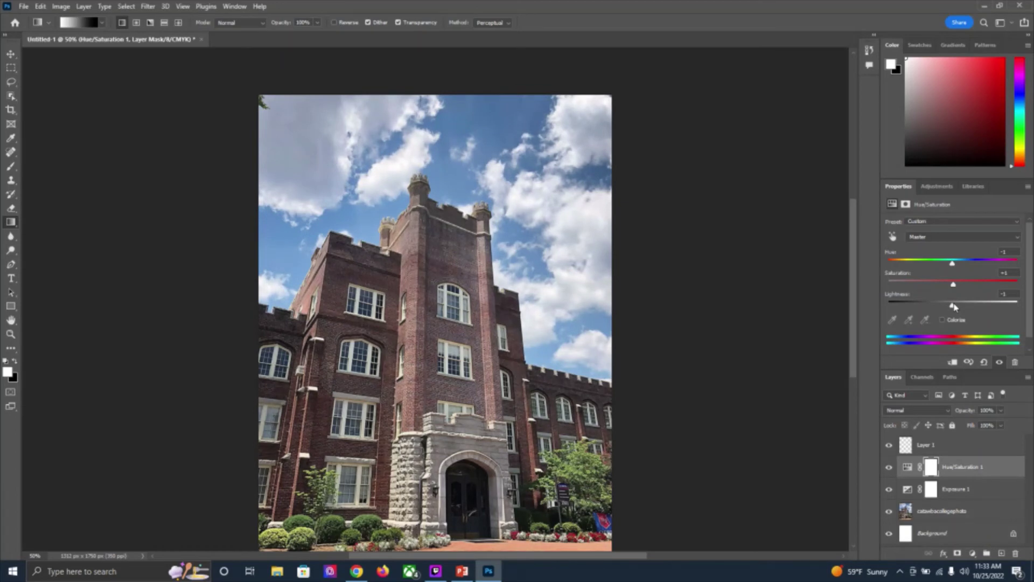
# - Add a Color Balance adjustment layer, test the midtones at full red, and settle on about +14 toward red and -3 toward magenta
pyautogui.click(929, 187)
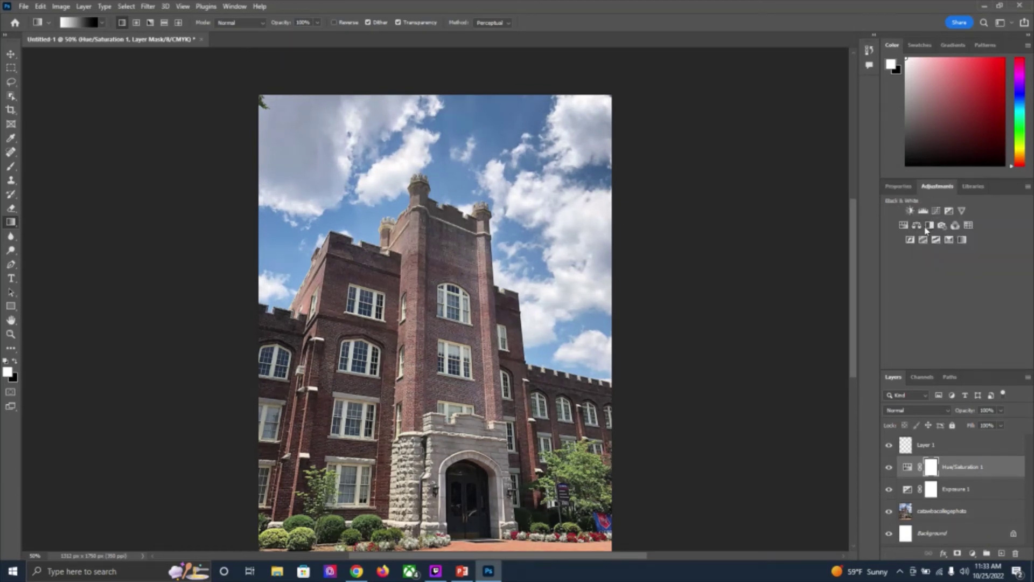
pyautogui.click(917, 226)
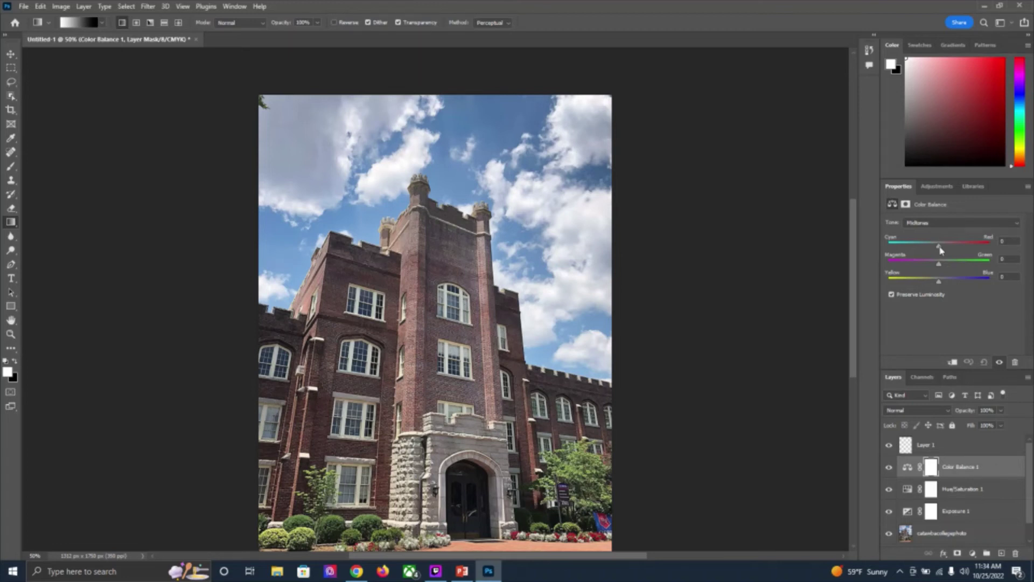
pyautogui.moveTo(941, 249); pyautogui.dragTo(942, 249)
pyautogui.click(948, 225)
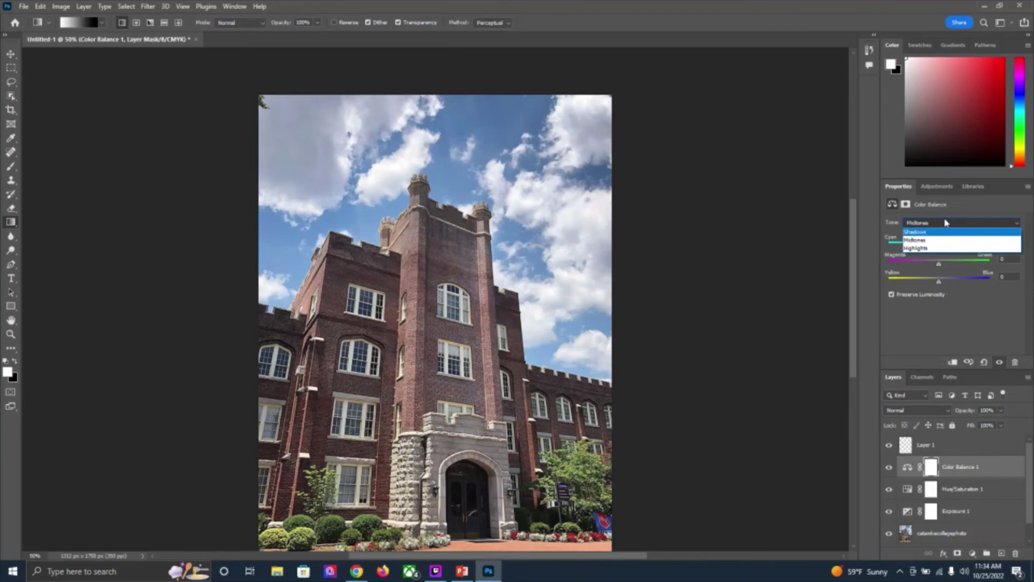
pyautogui.click(973, 243)
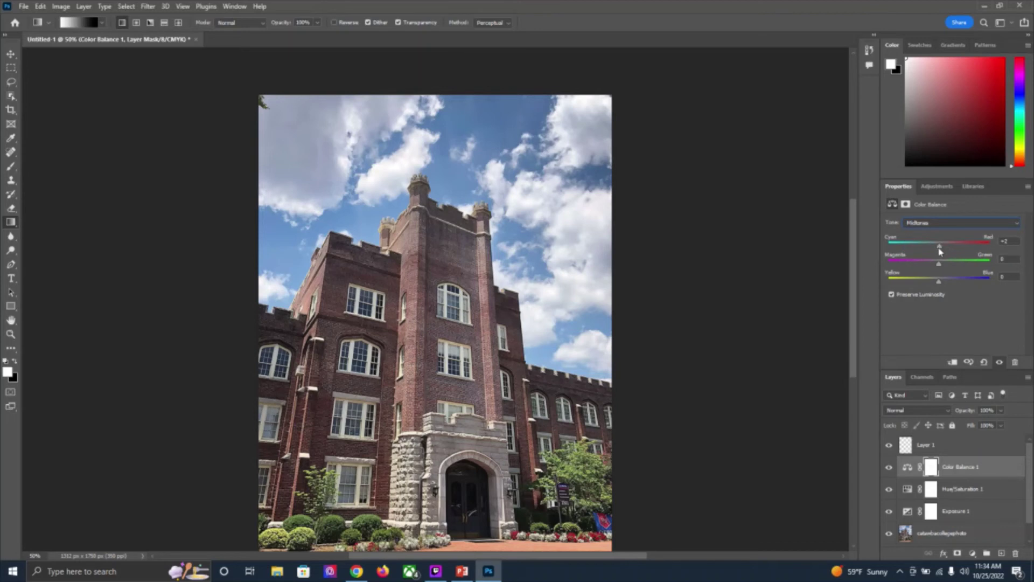
pyautogui.moveTo(940, 248); pyautogui.dragTo(997, 244)
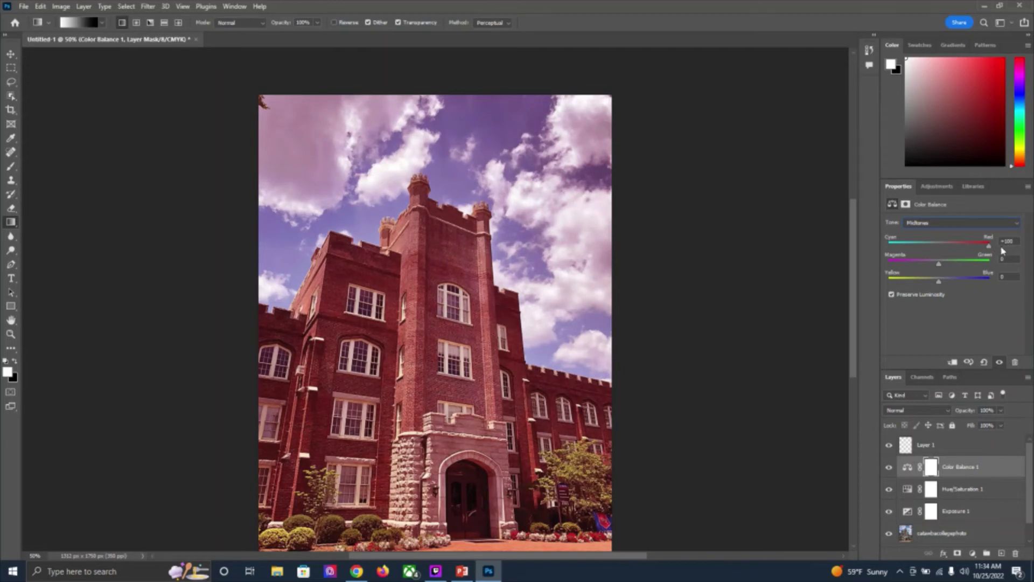
pyautogui.moveTo(989, 246); pyautogui.dragTo(938, 268)
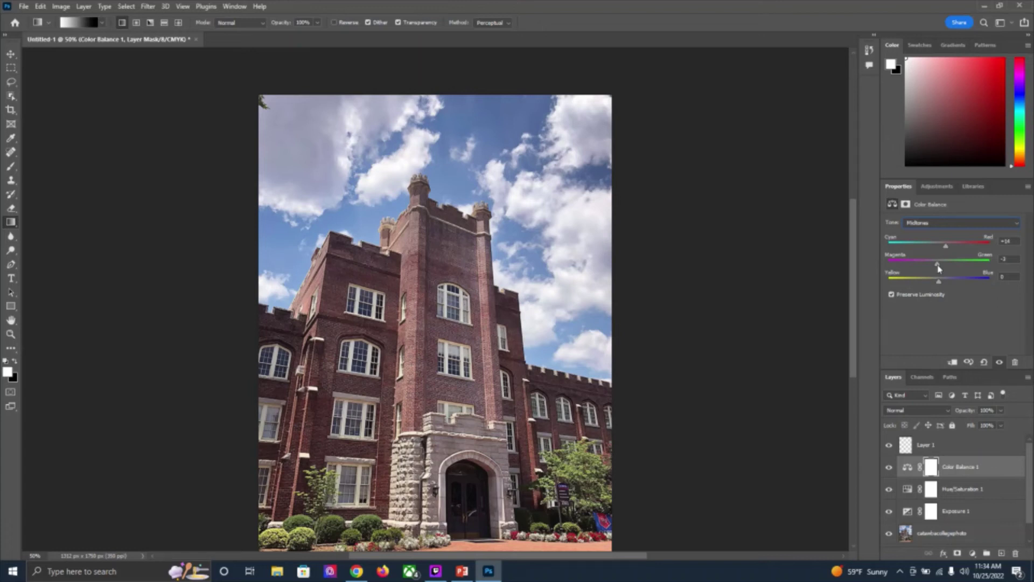
# - Add a Photo Filter adjustment layer, review the available filters, and keep Warming Filter (85) at 25% density
pyautogui.click(937, 187)
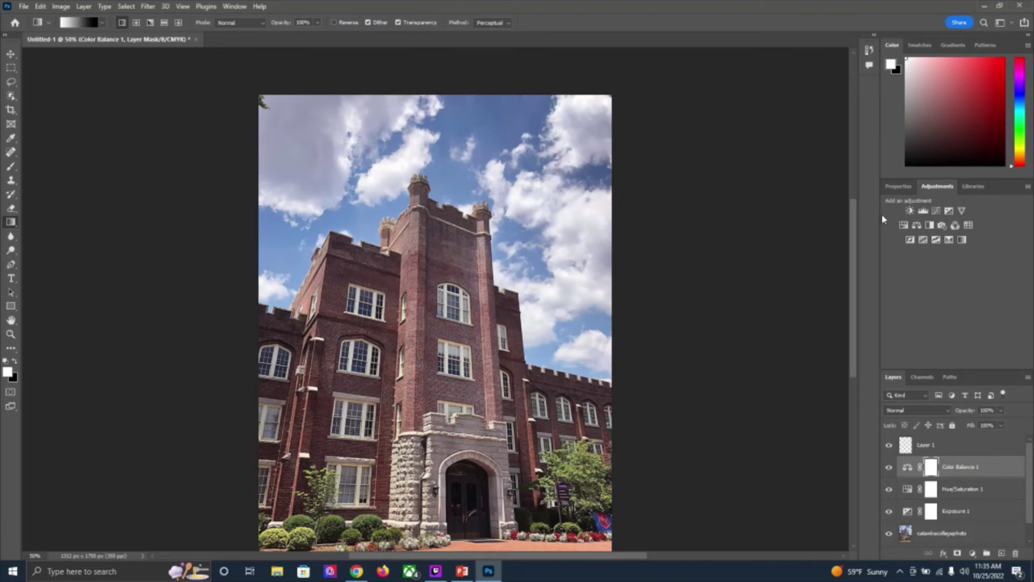
pyautogui.click(943, 226)
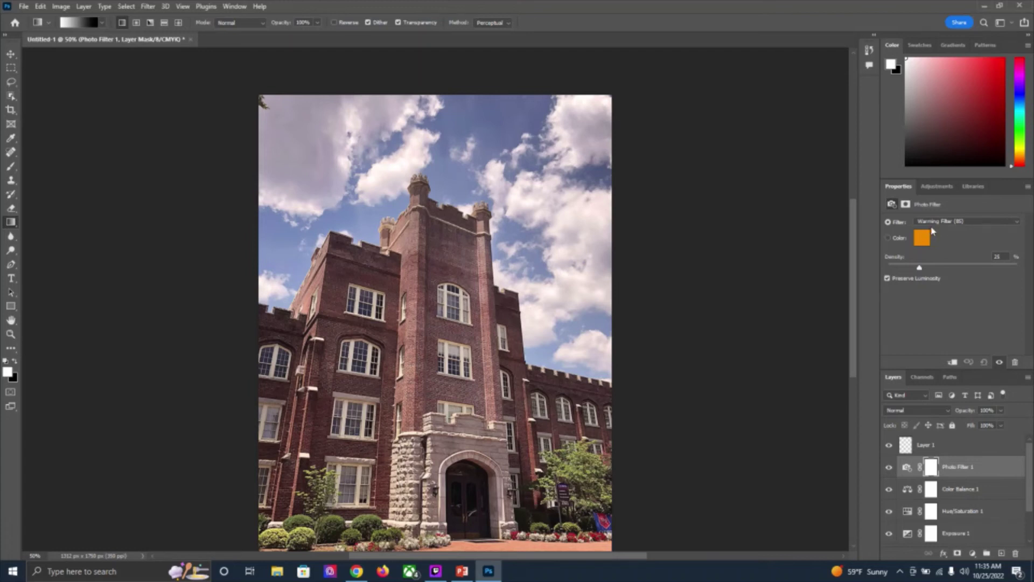
pyautogui.click(937, 221)
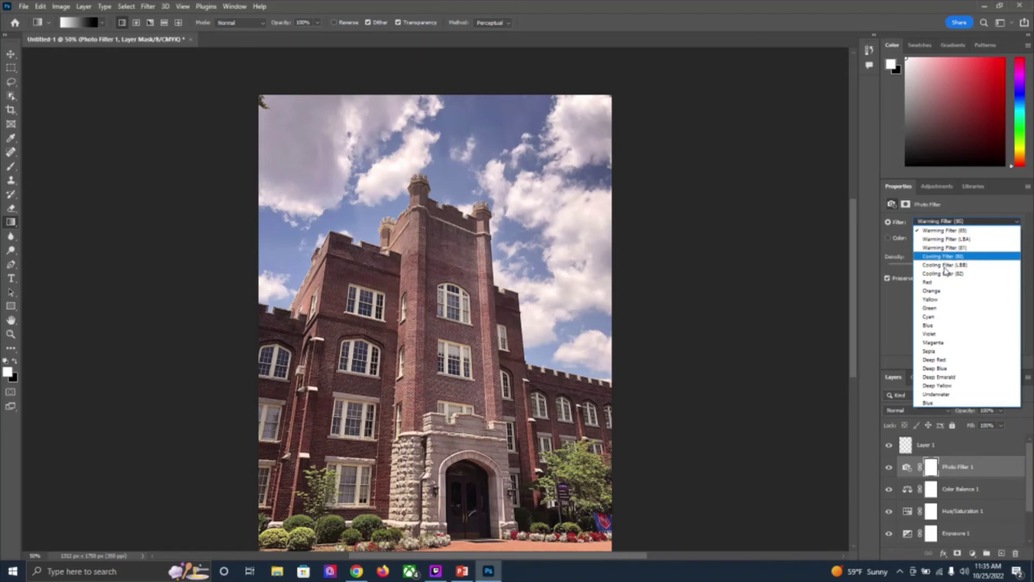
pyautogui.click(947, 222)
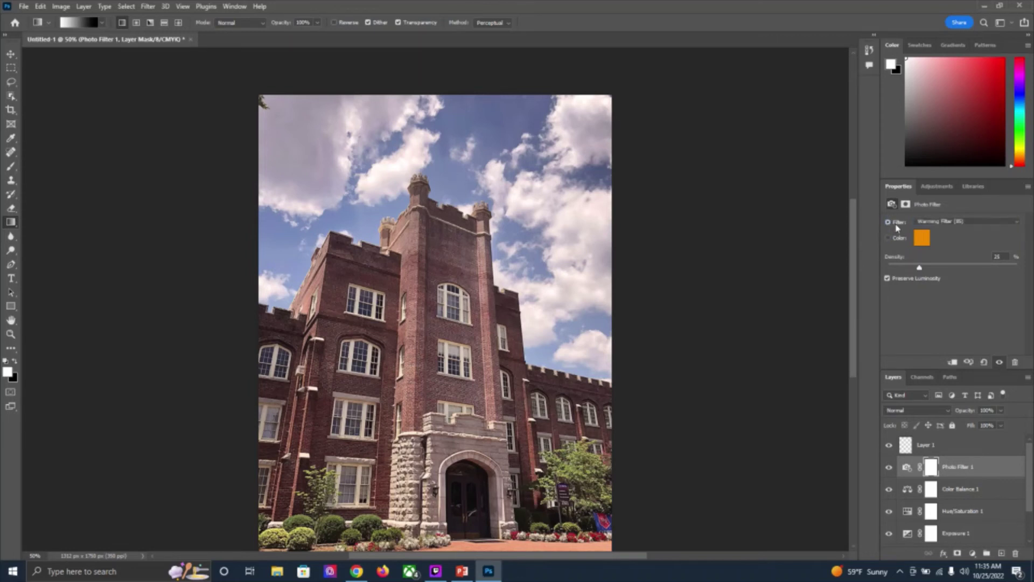
pyautogui.rightClick(985, 472)
pyautogui.press('Escape')
# - Try an Invert adjustment layer over the photo and undo it
pyautogui.click(937, 187)
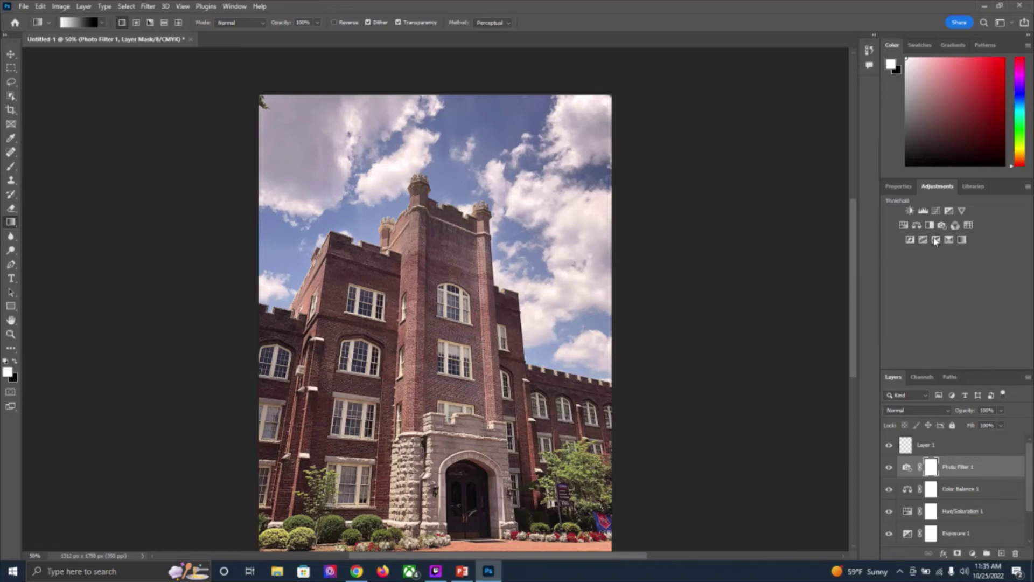
pyautogui.click(910, 239)
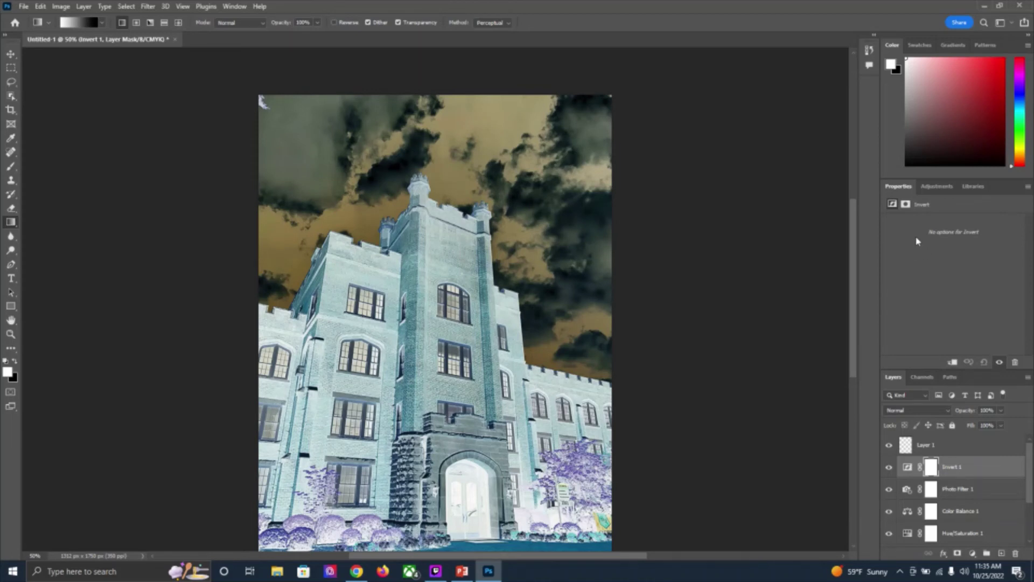
pyautogui.hotkey('ctrl', 'z')
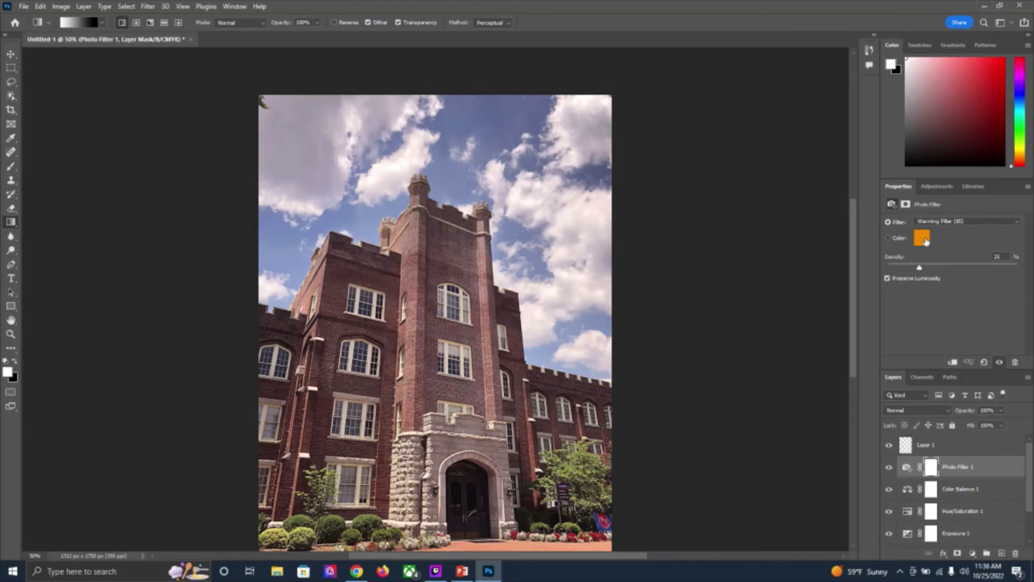
# - Add a Gradient Map adjustment layer above the Photo Filter and apply a cyan-to-violet preset from the Blues gradient group
pyautogui.click(943, 190)
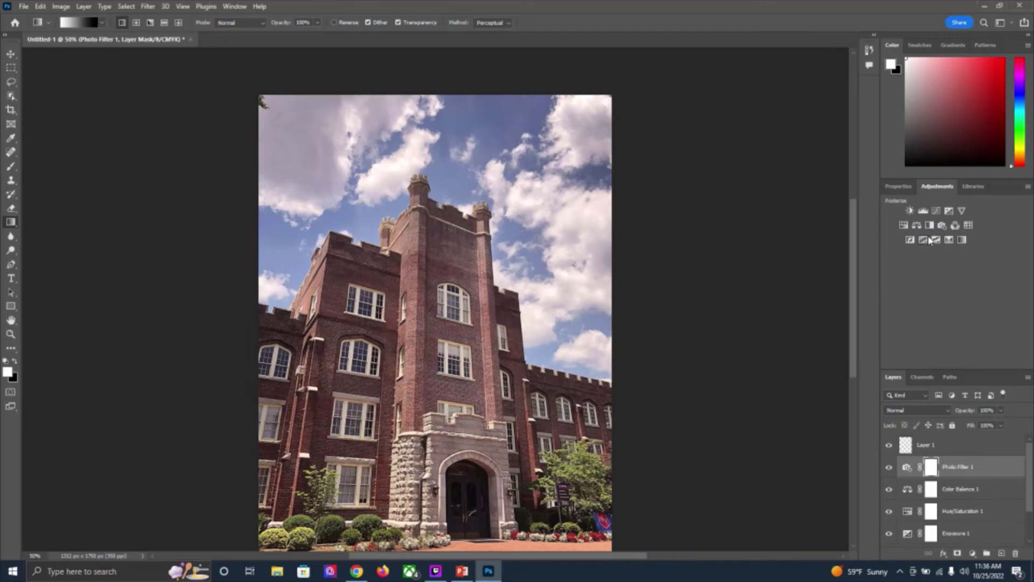
pyautogui.click(962, 241)
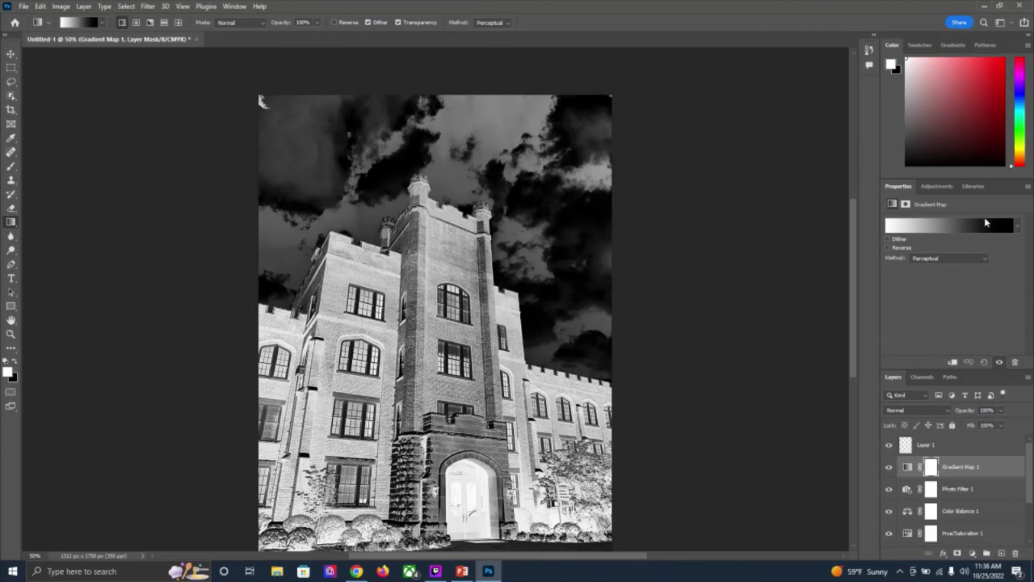
pyautogui.click(1018, 228)
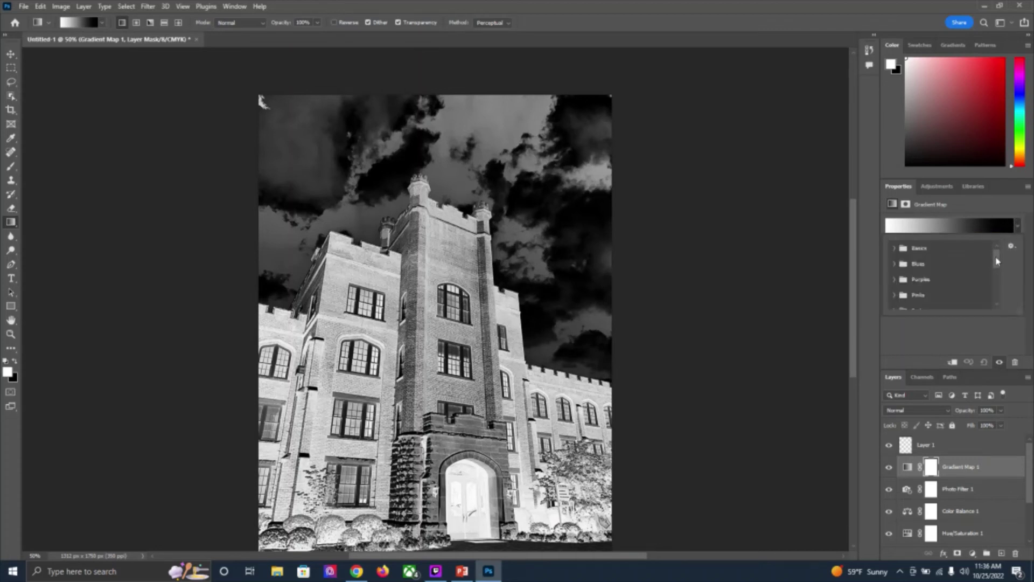
pyautogui.moveTo(997, 261)
pyautogui.mouseDown()
pyautogui.moveTo(995, 297)
pyautogui.moveTo(993, 258)
pyautogui.mouseUp()
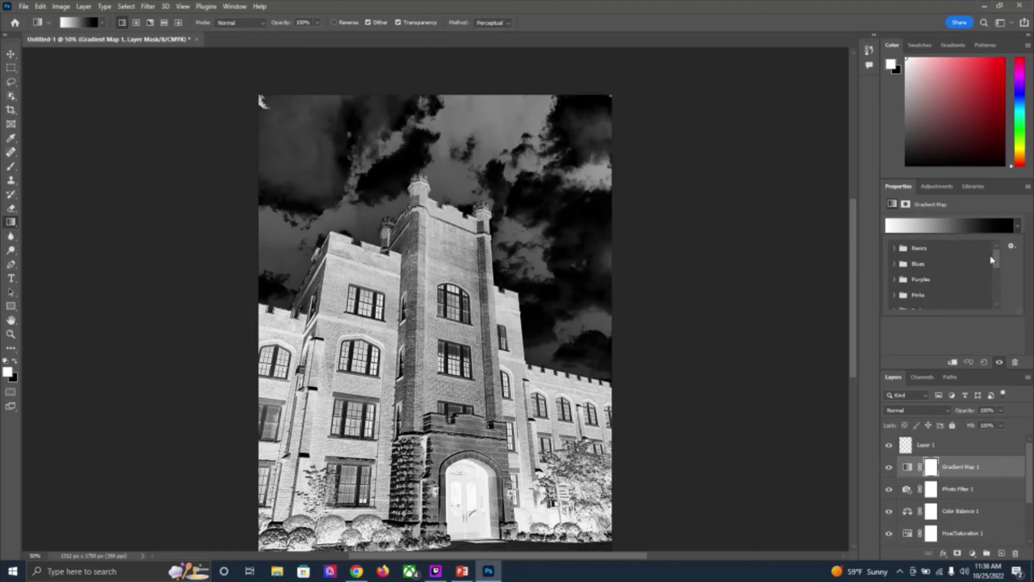
pyautogui.click(897, 249)
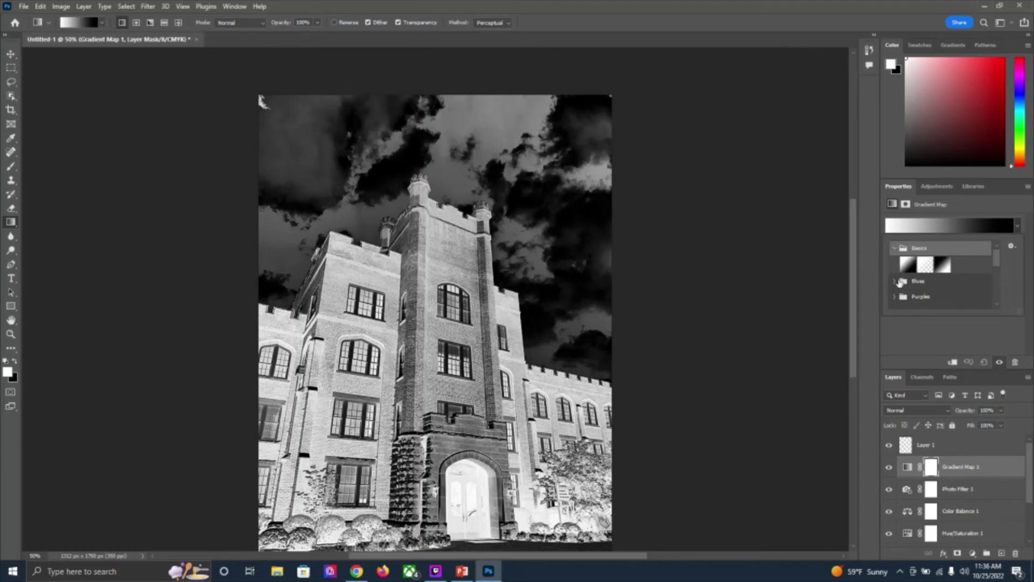
pyautogui.click(896, 282)
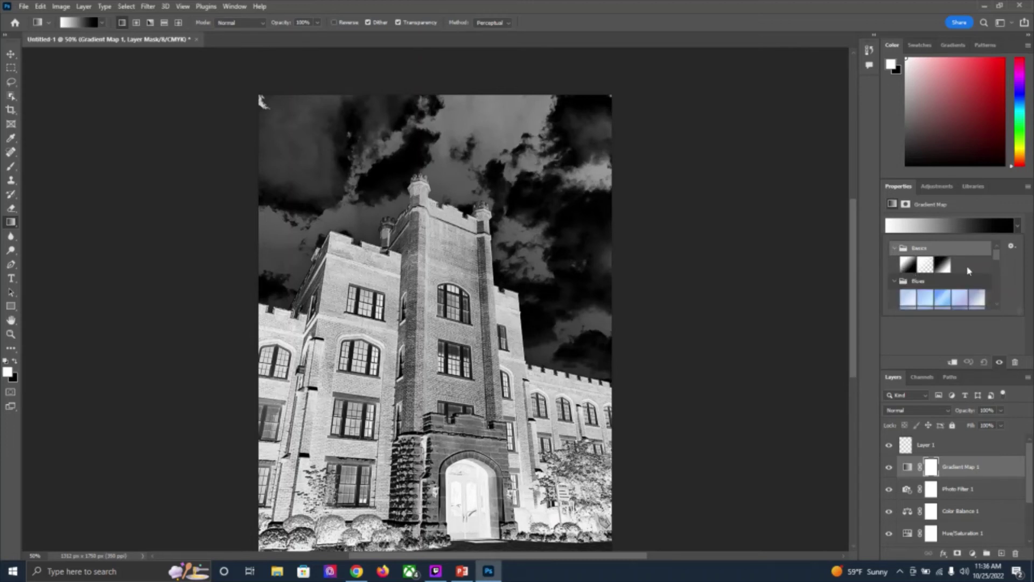
pyautogui.moveTo(997, 255); pyautogui.dragTo(995, 271)
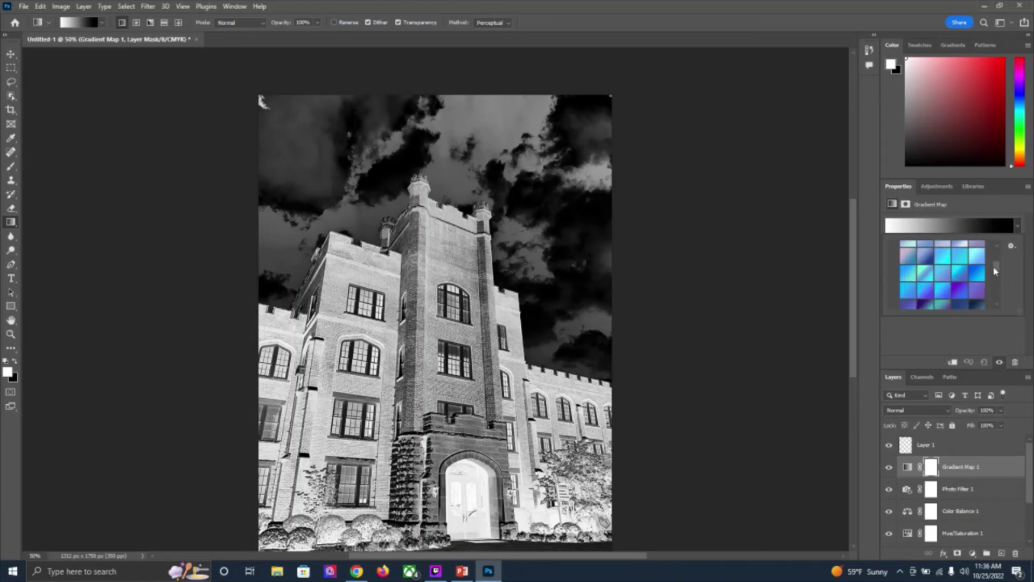
pyautogui.moveTo(995, 271); pyautogui.dragTo(996, 281)
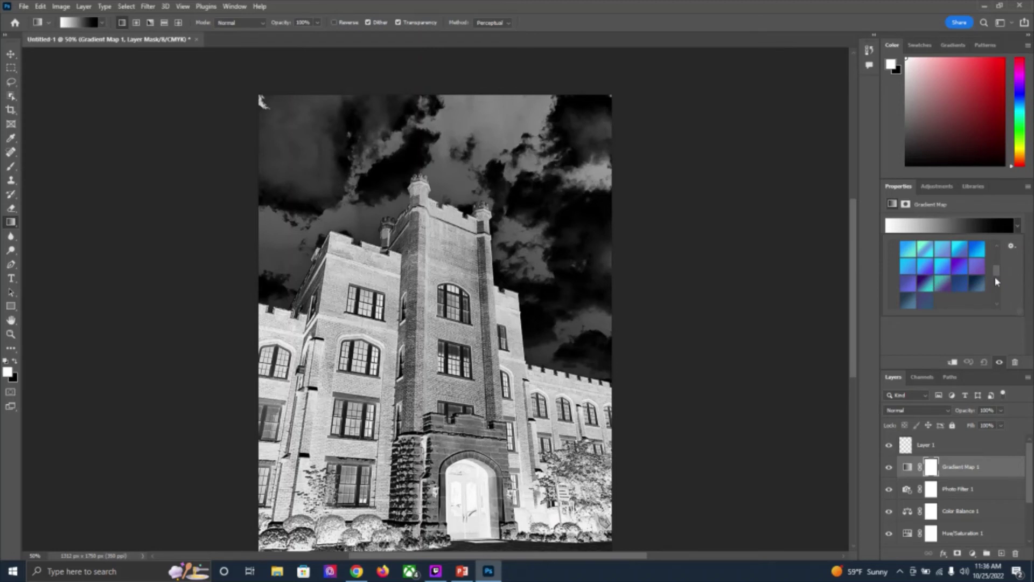
pyautogui.click(931, 267)
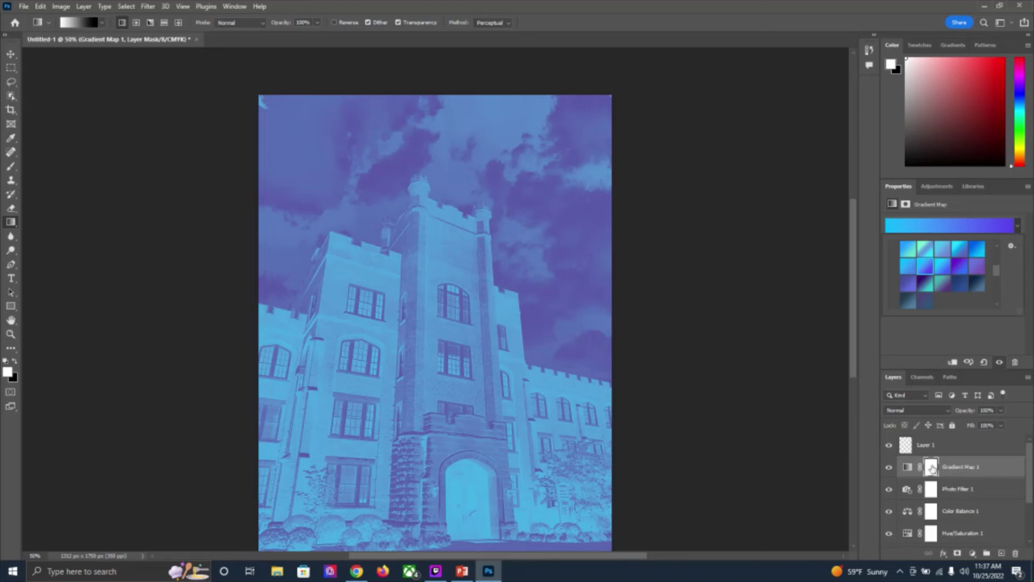
# - Lower the Gradient Map layer's opacity to 5% to leave only a subtle tint over the photo
pyautogui.click(969, 467)
pyautogui.rightClick(969, 467)
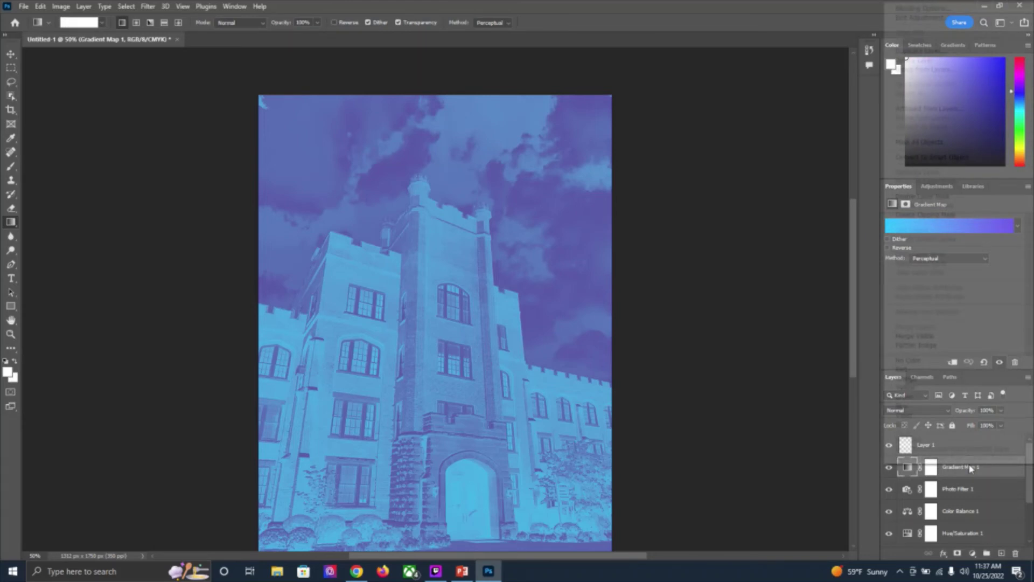
pyautogui.press('Escape')
pyautogui.click(1001, 410)
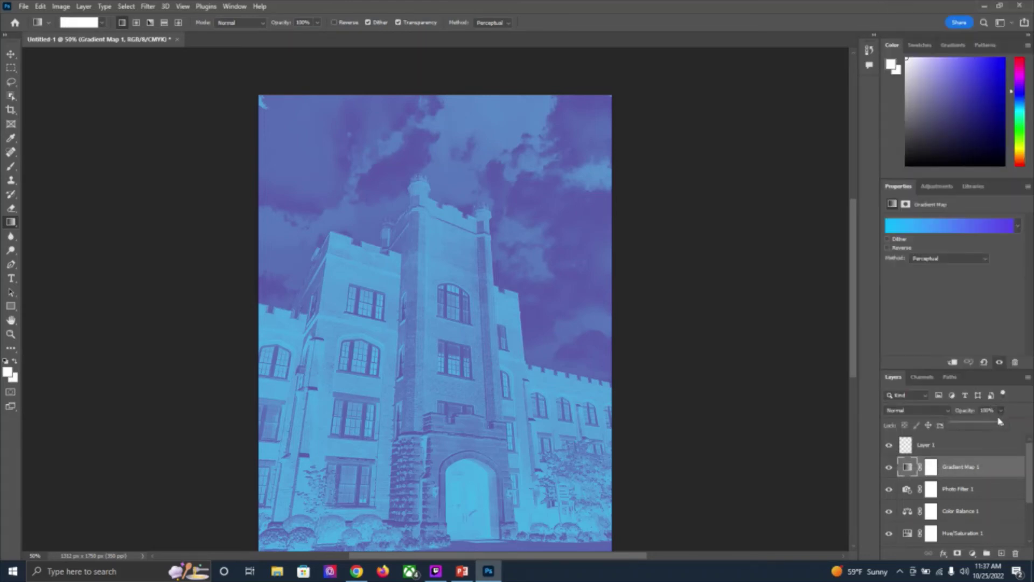
pyautogui.moveTo(1000, 421); pyautogui.dragTo(959, 428)
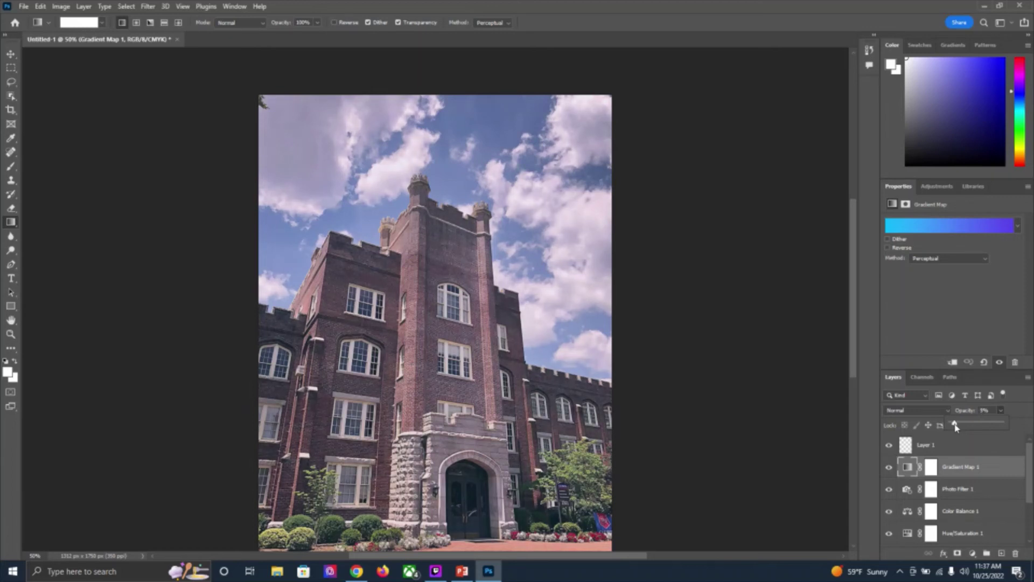
pyautogui.moveTo(955, 426); pyautogui.dragTo(954, 426)
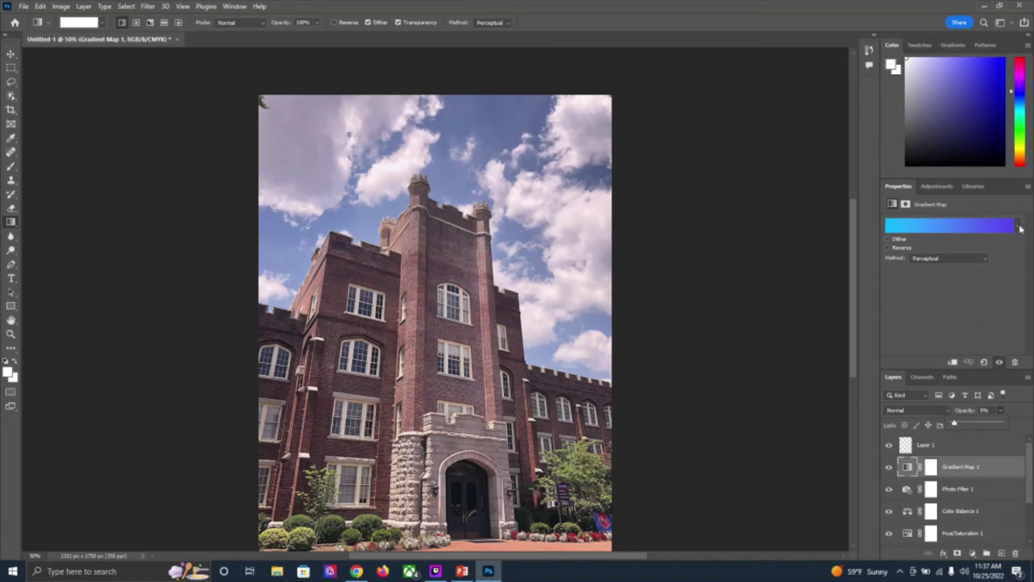
# - Toggle the Gradient Map and Photo Filter layers off and on to compare their effects, and review the adjustment layer stack
pyautogui.rightClick(944, 190)
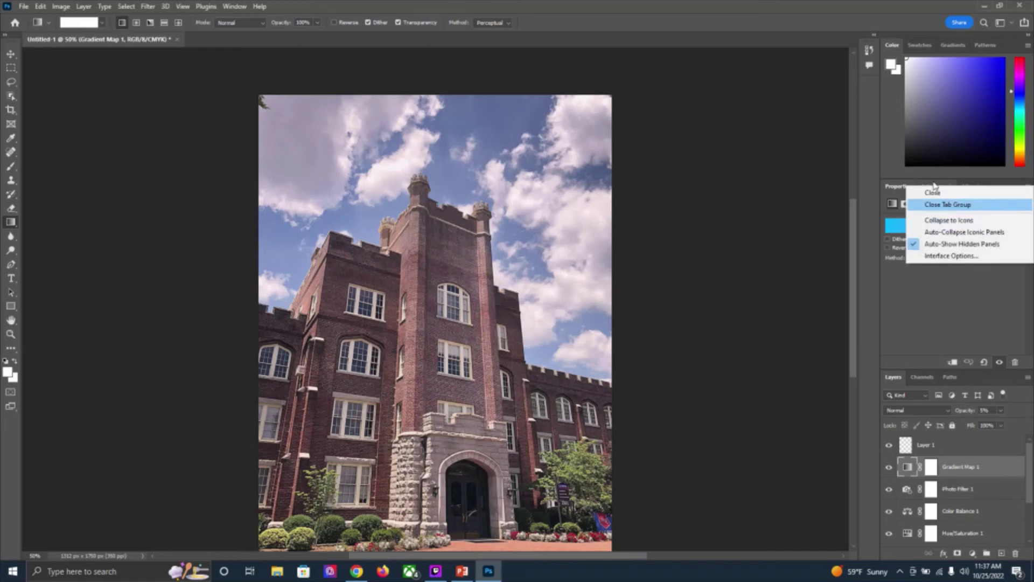
pyautogui.click(934, 186)
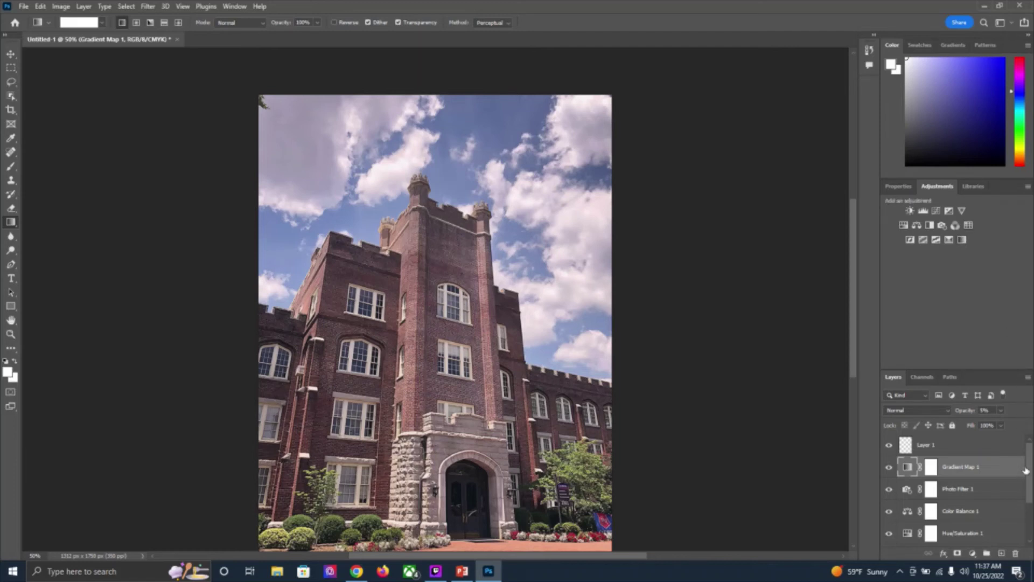
pyautogui.click(889, 468)
pyautogui.click(889, 468)
pyautogui.click(889, 490)
pyautogui.click(889, 490)
pyautogui.moveTo(1030, 481); pyautogui.dragTo(1030, 496)
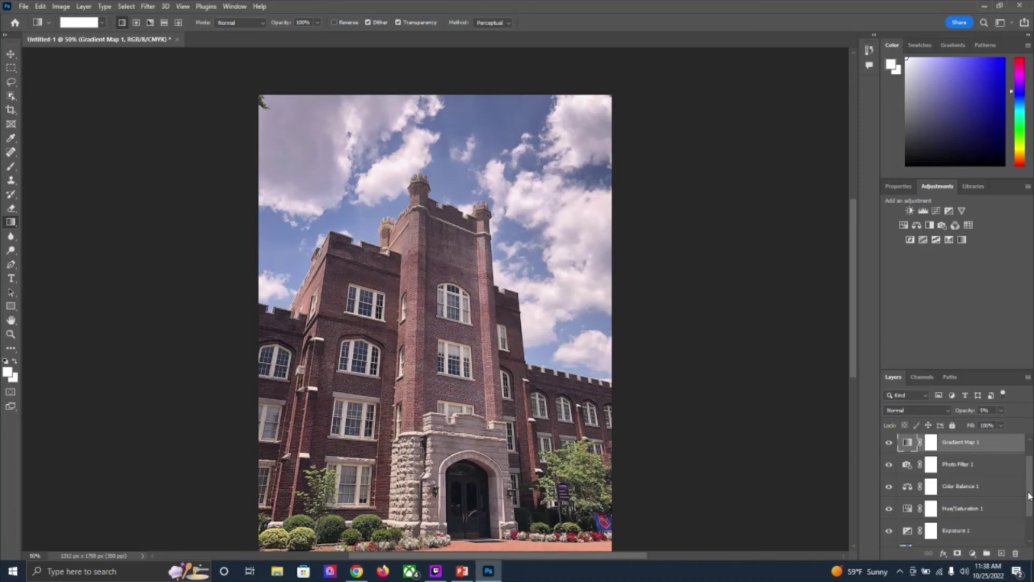
pyautogui.moveTo(1028, 492); pyautogui.dragTo(1028, 493)
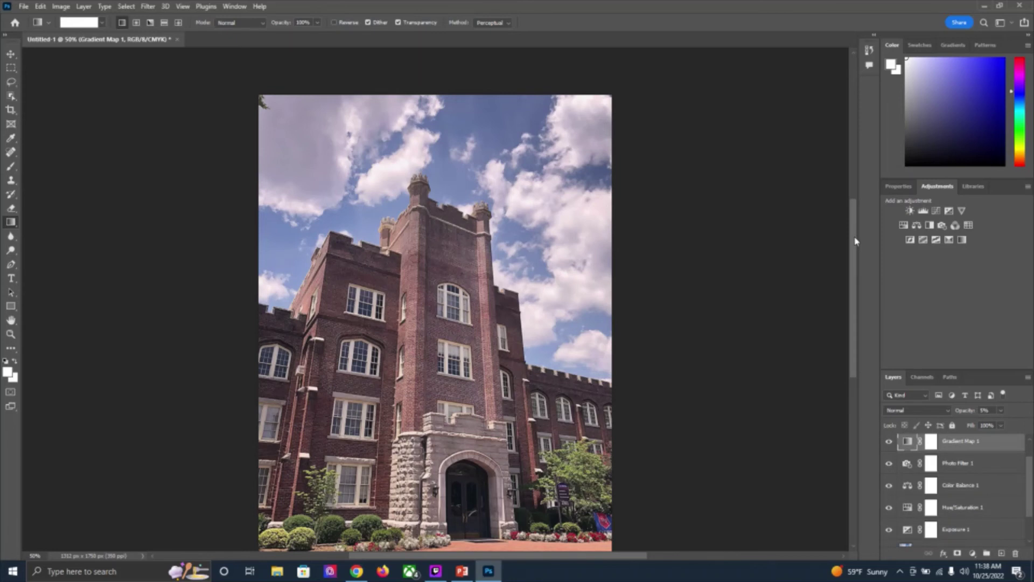
pyautogui.moveTo(856, 241); pyautogui.dragTo(853, 251)
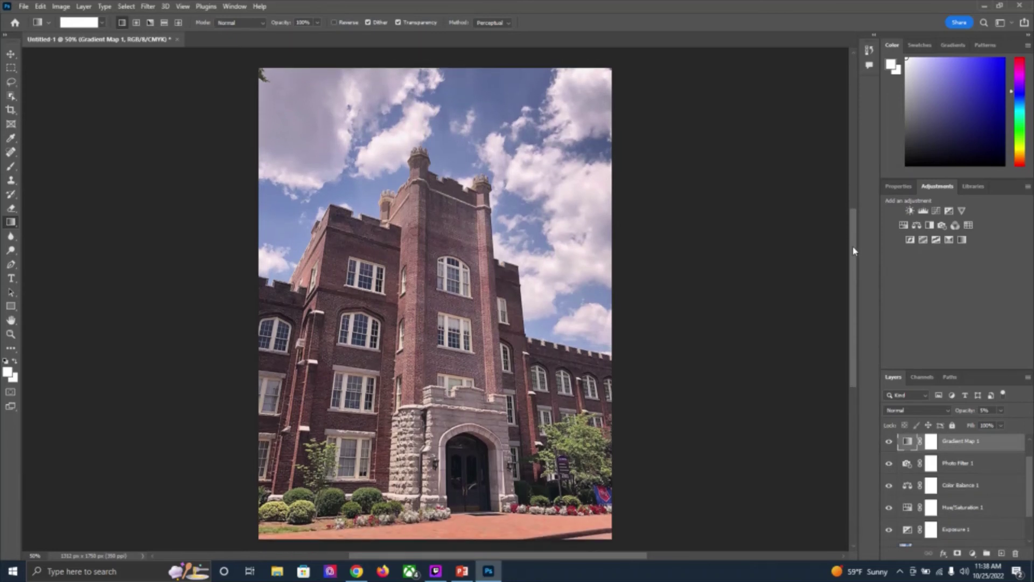
# - Set up an Export As of the document in PNG format, check the preview, and set the image scale to 50%
pyautogui.click(24, 7)
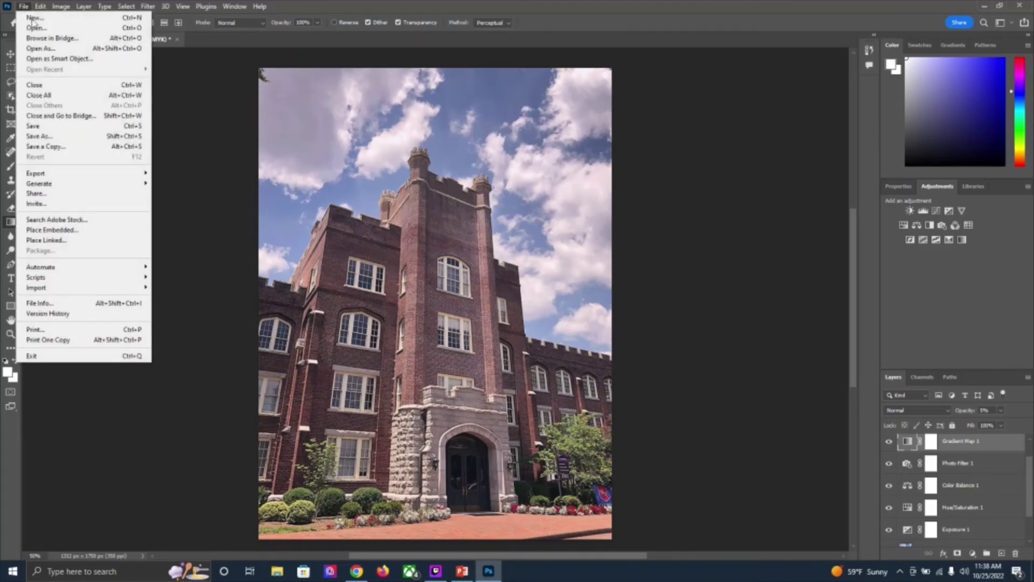
pyautogui.moveTo(60, 175)
pyautogui.moveTo(132, 174)
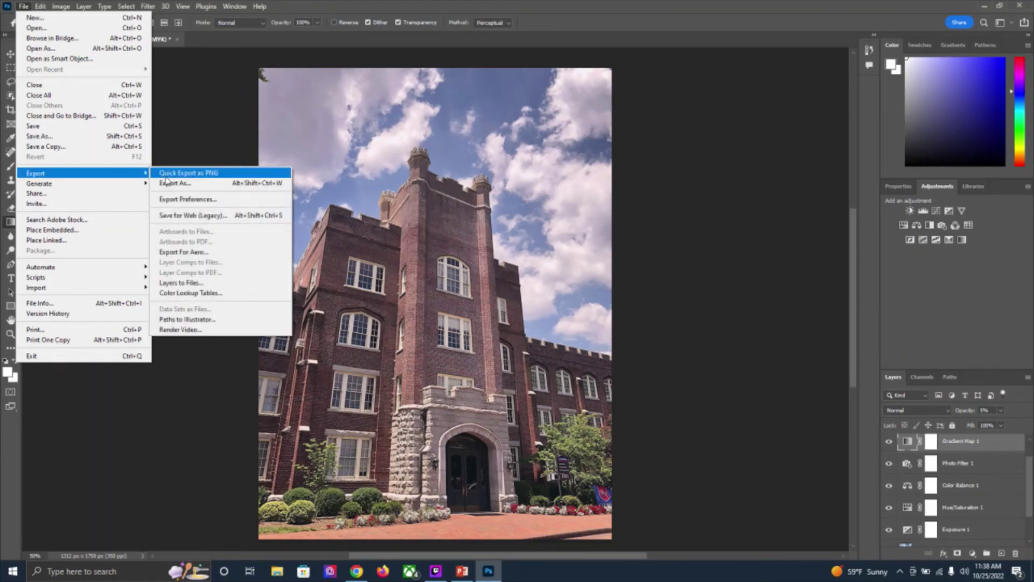
pyautogui.click(212, 183)
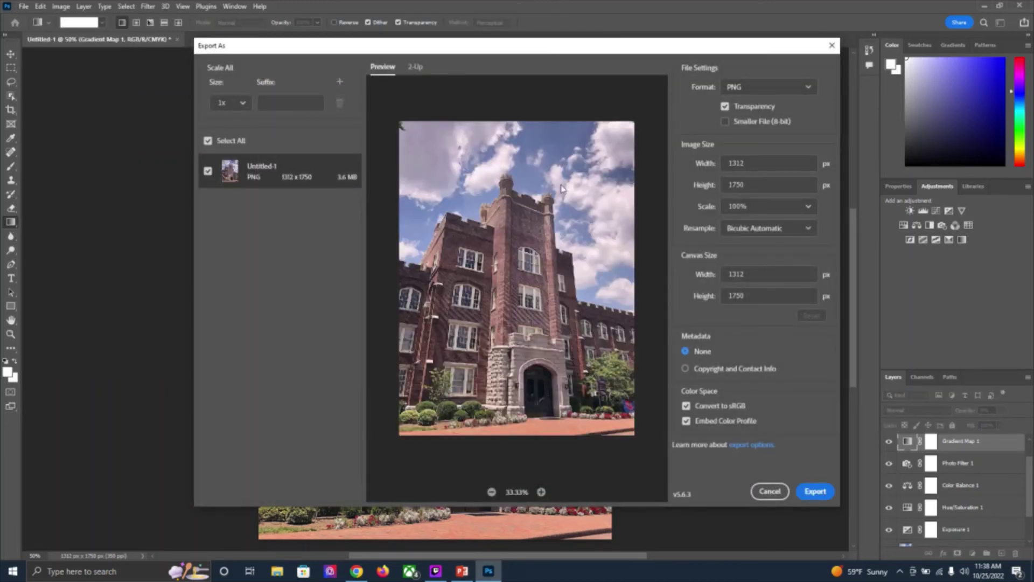
pyautogui.click(542, 492)
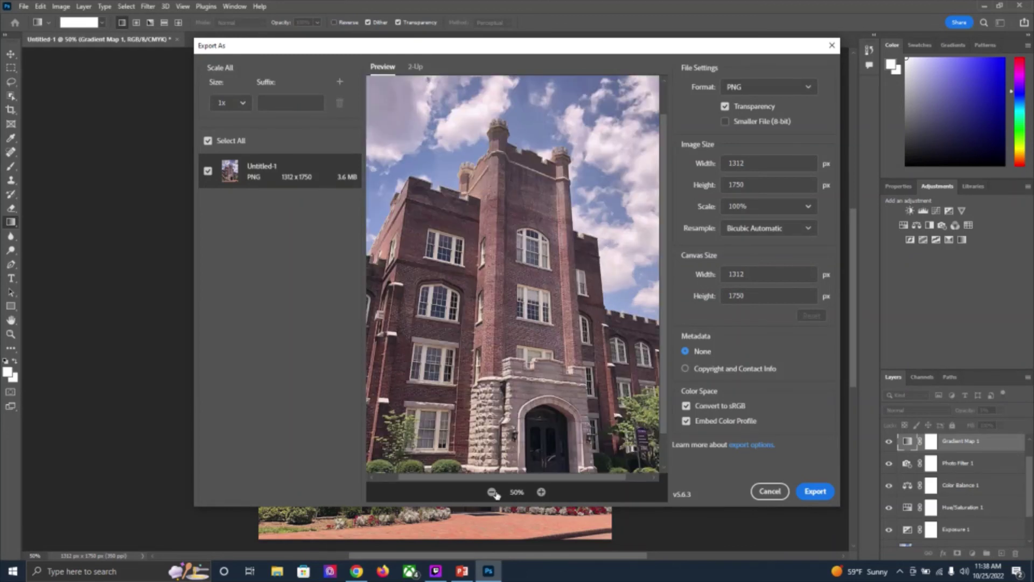
pyautogui.click(492, 492)
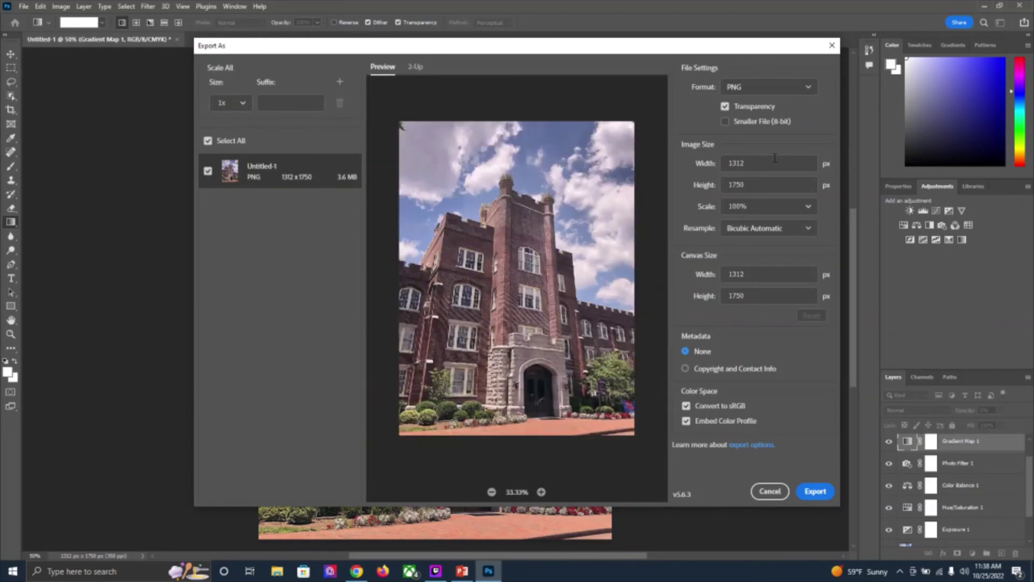
pyautogui.click(810, 207)
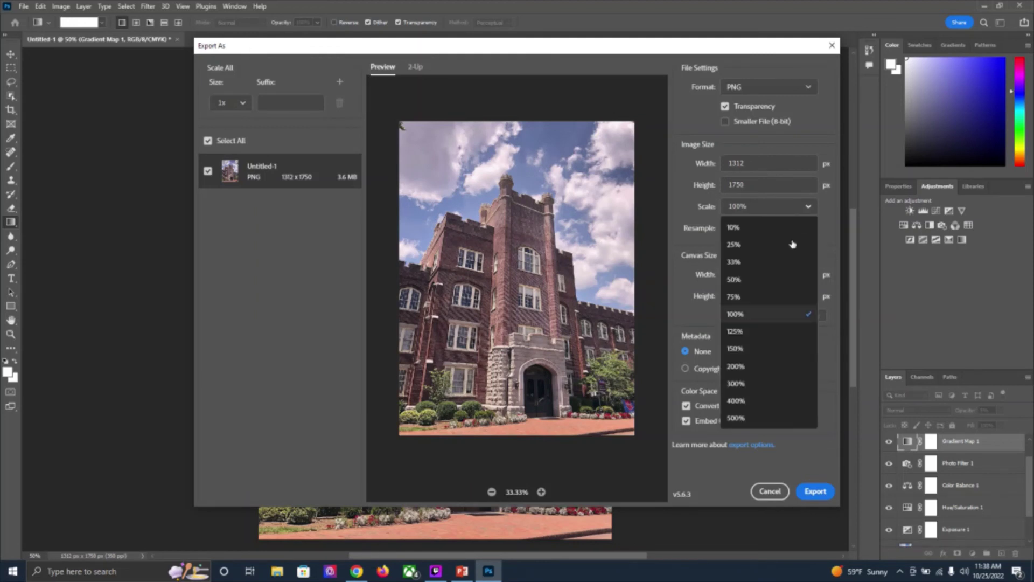
pyautogui.click(760, 285)
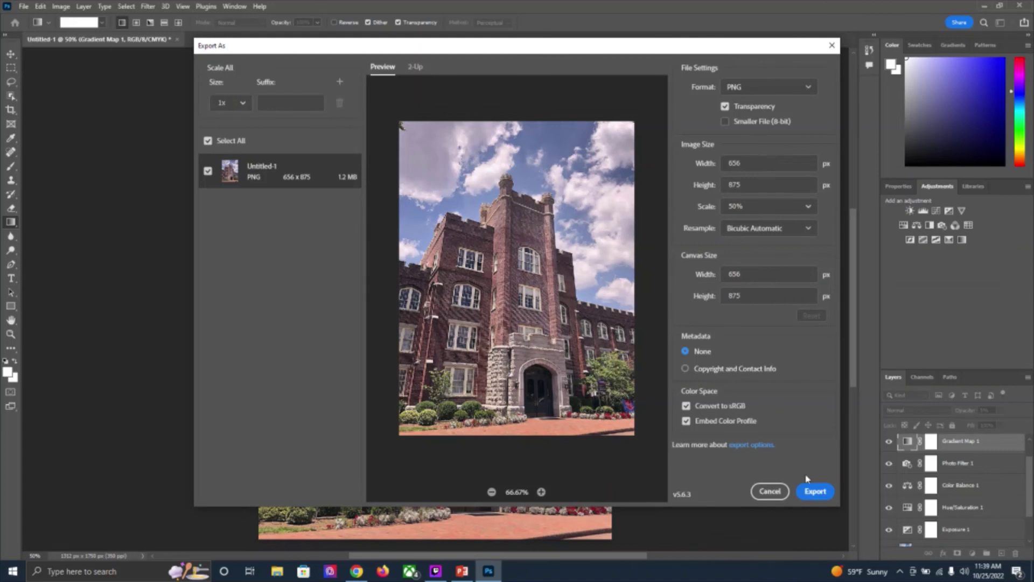
# - Export the image as a PNG named Catawbaedited in the Downloads folder
pyautogui.click(812, 491)
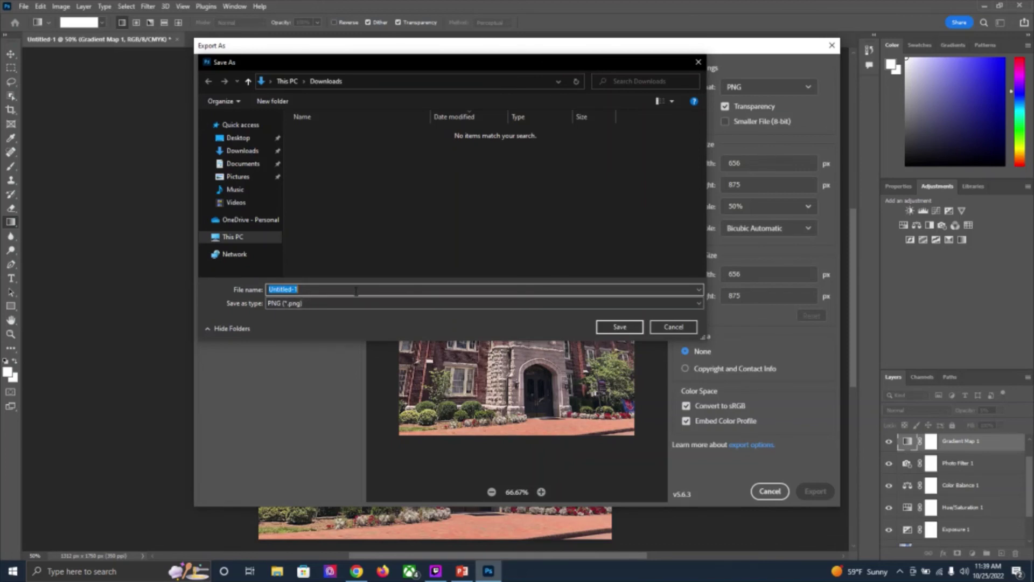
pyautogui.write('Cat')
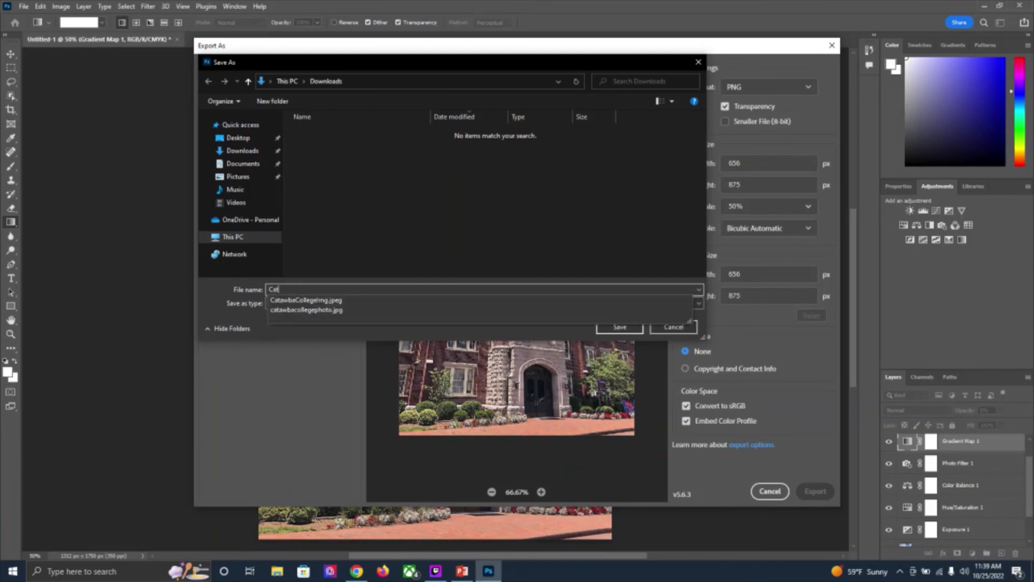
pyautogui.write('awbaedited')
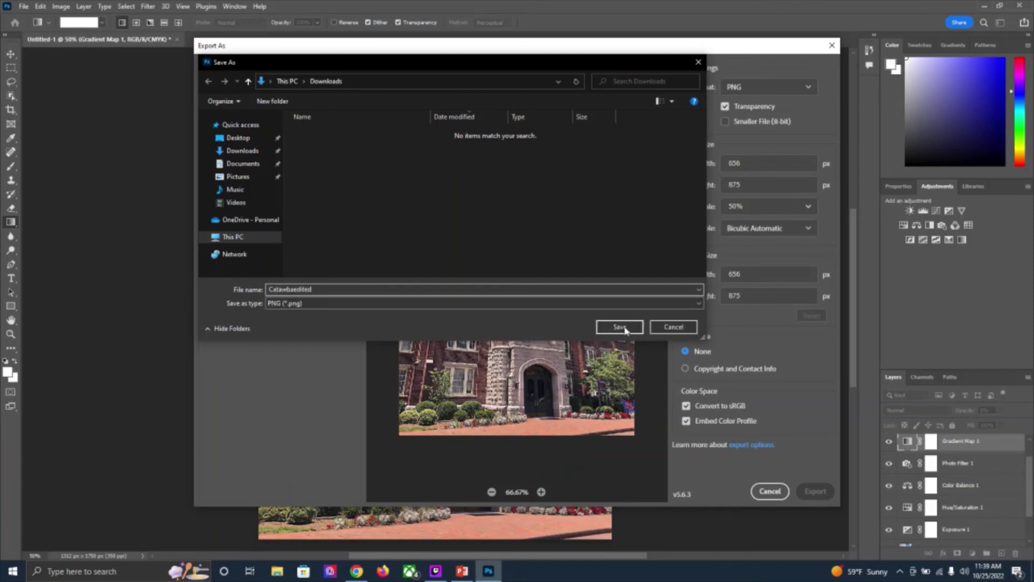
pyautogui.click(625, 328)
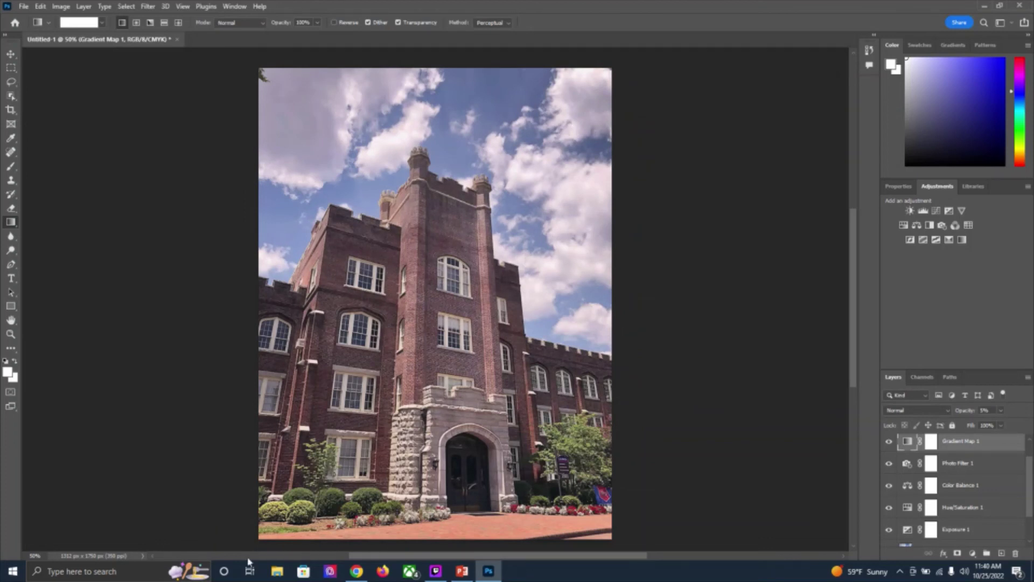
# - Switch to File Explorer, try to open the recent file Catawbaedited, and close the Explorer window
pyautogui.click(276, 571)
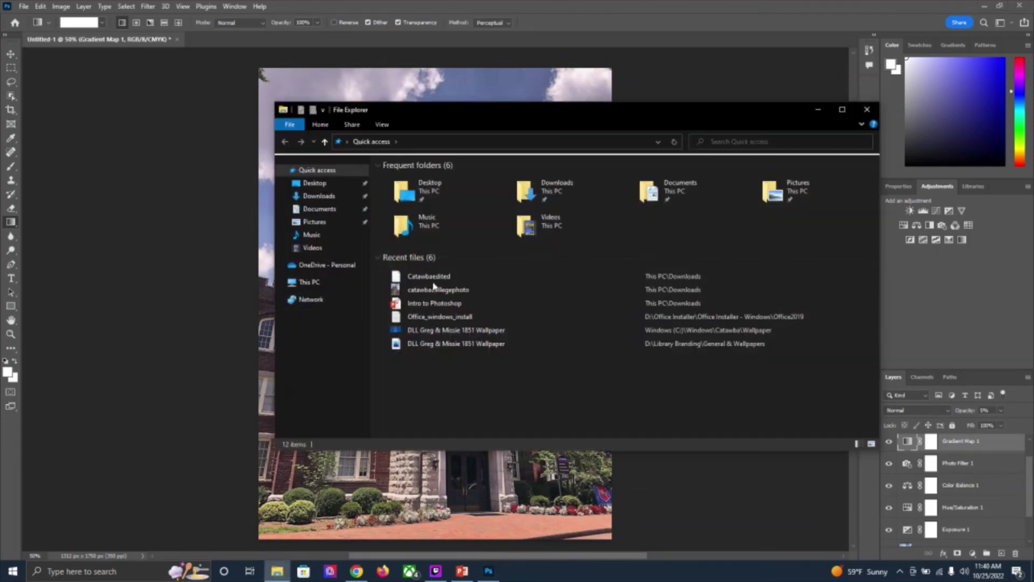
pyautogui.doubleClick(444, 277)
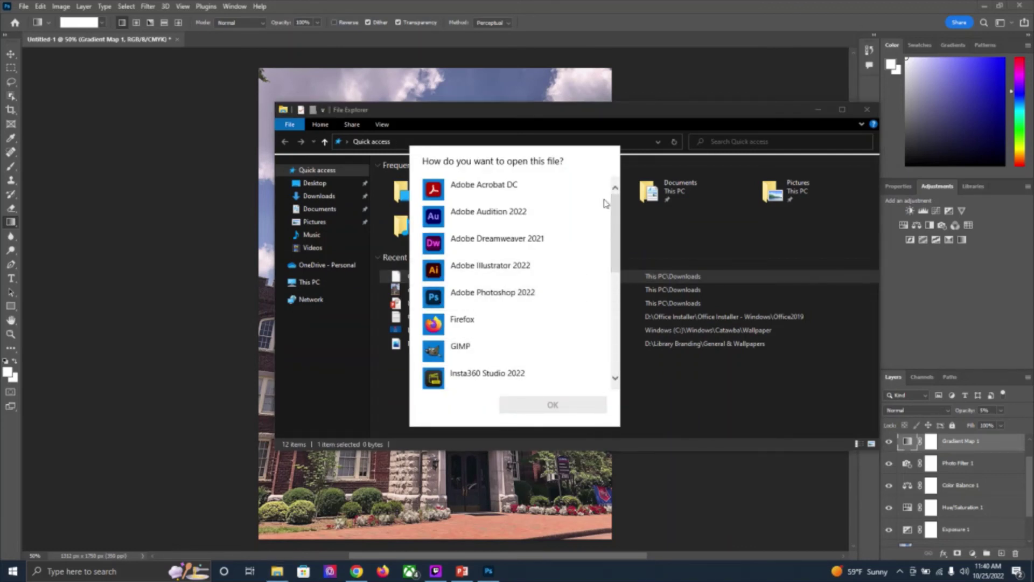
pyautogui.scroll(-5, 595, 347)
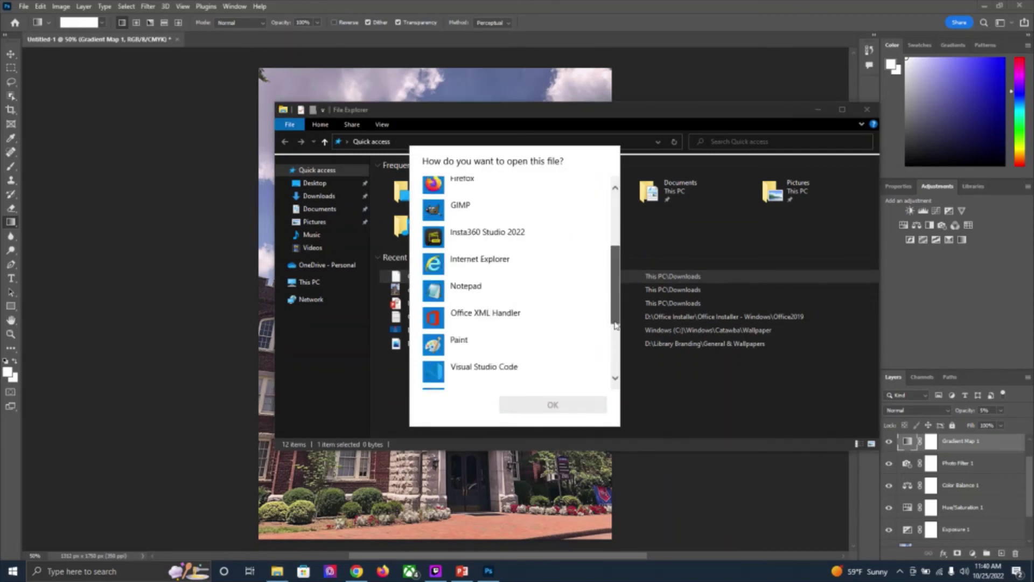
pyautogui.click(528, 375)
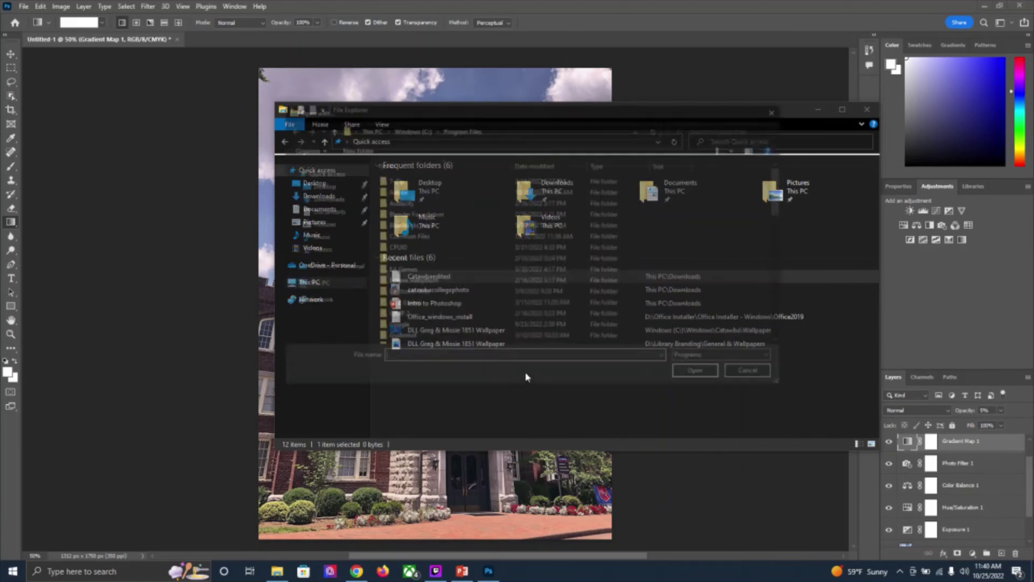
pyautogui.click(779, 110)
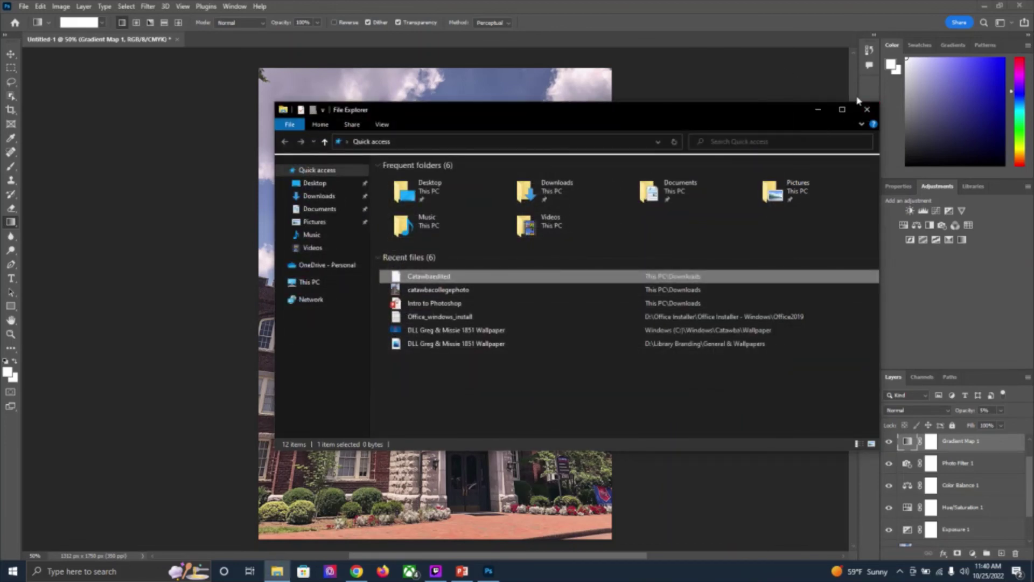
pyautogui.click(867, 110)
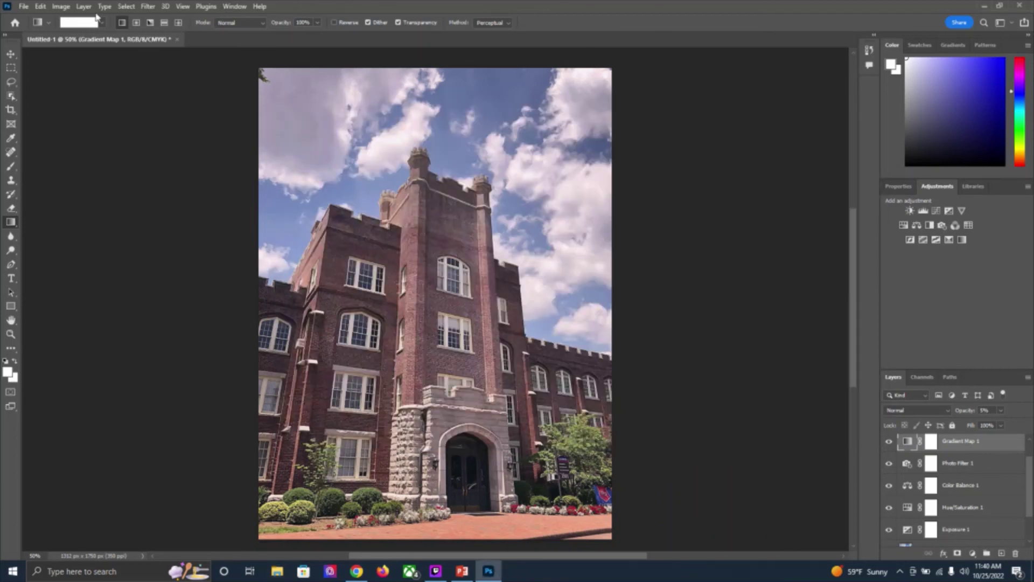
# - Quick-export the document as a PNG named Untitled-1 in the Downloads folder
pyautogui.click(25, 7)
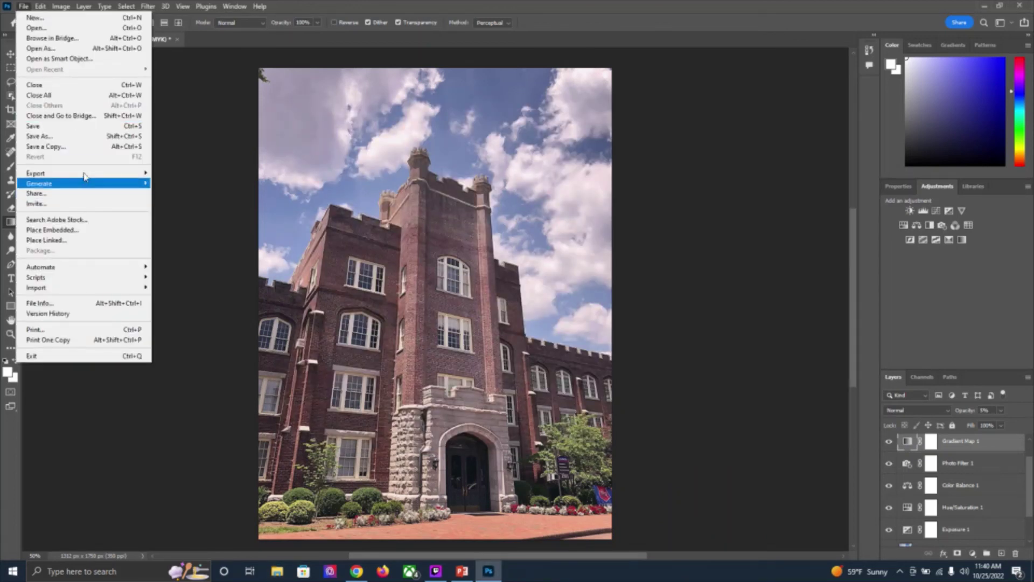
pyautogui.moveTo(87, 174)
pyautogui.click(177, 172)
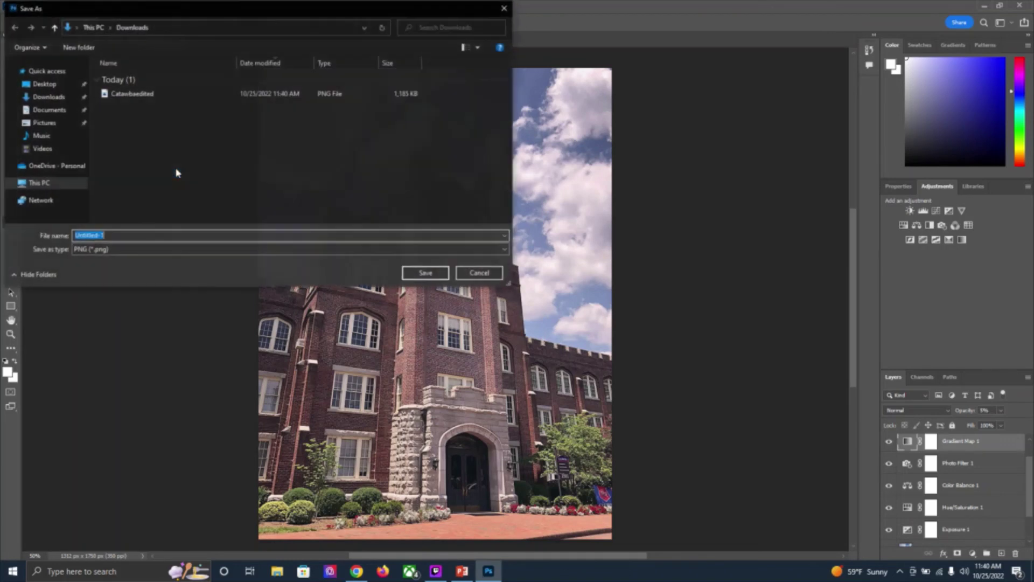
pyautogui.click(414, 270)
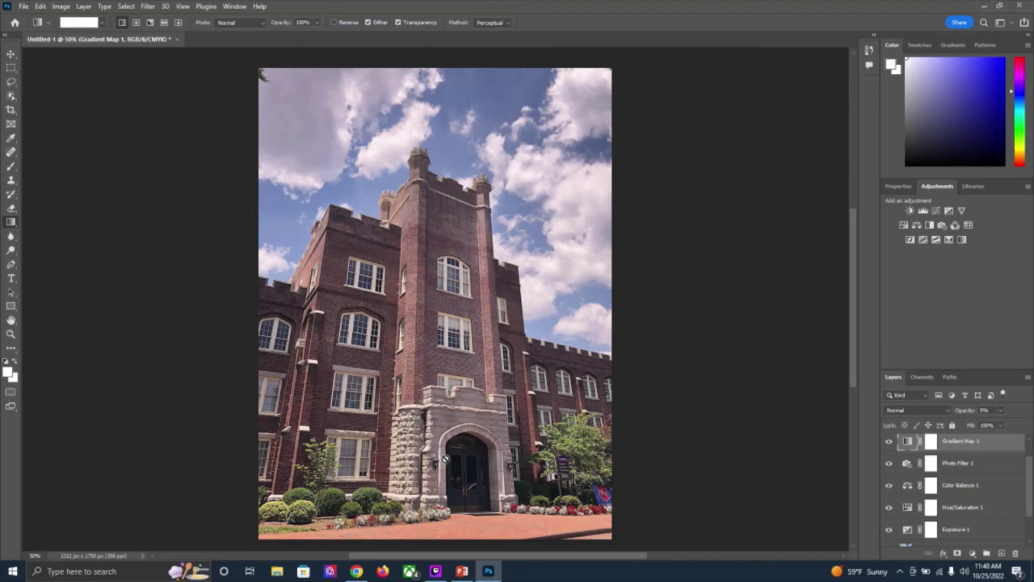
# - Switch to Chrome and search Google in a new tab for "catawba digital learning lab"
pyautogui.moveTo(360, 570)
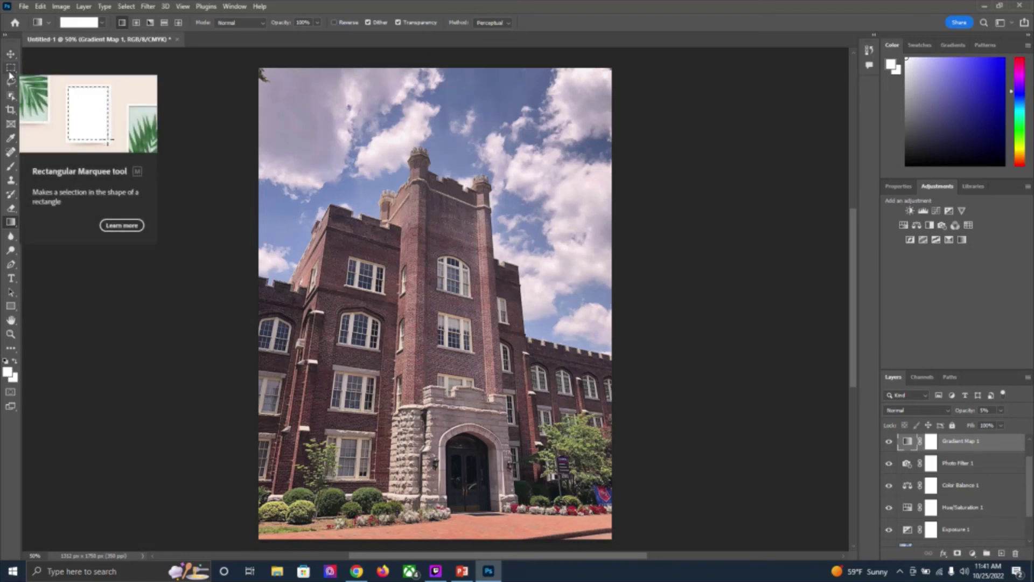
pyautogui.click(363, 574)
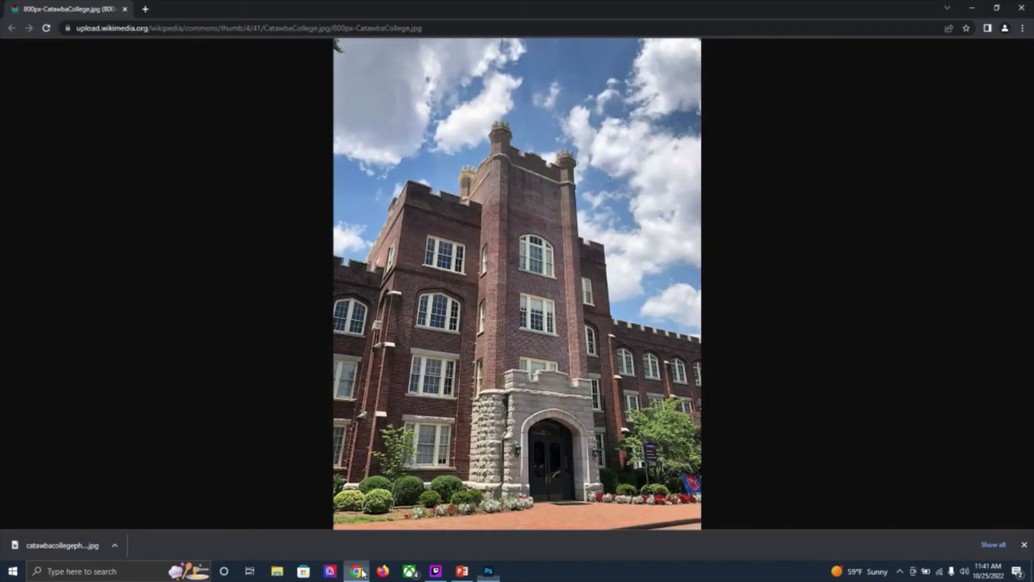
pyautogui.click(143, 9)
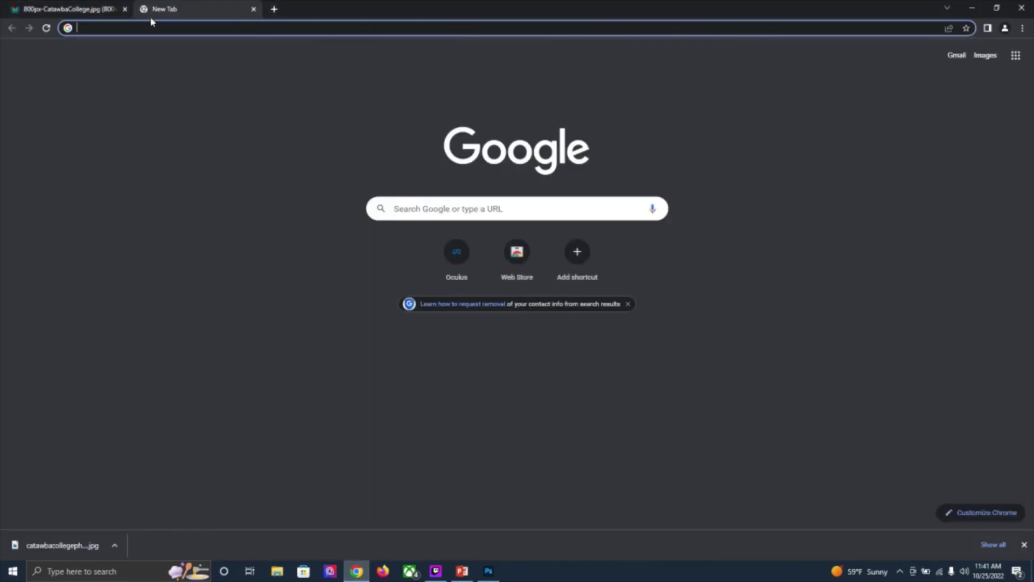
pyautogui.write('ca')
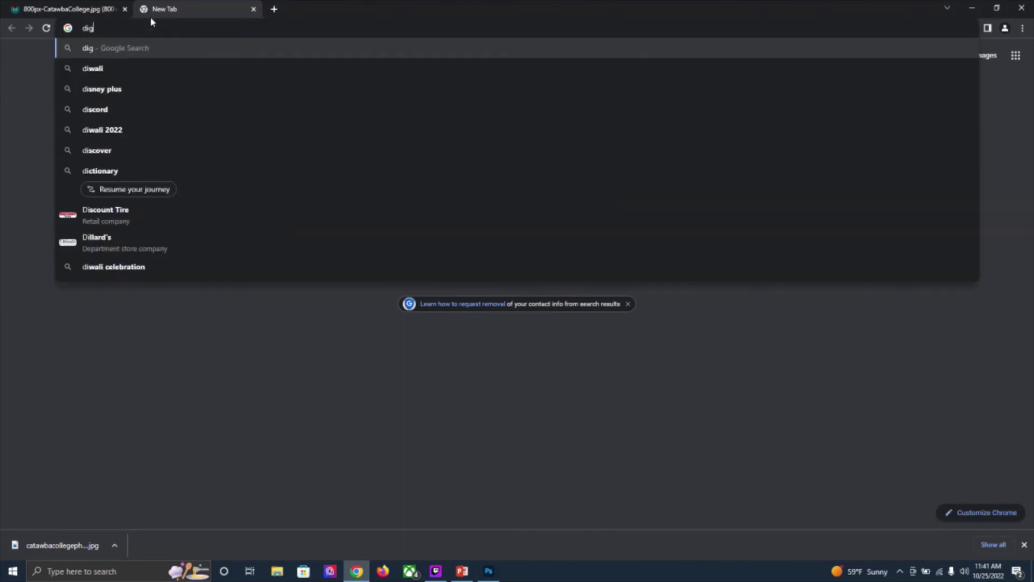
pyautogui.write('tawba ')
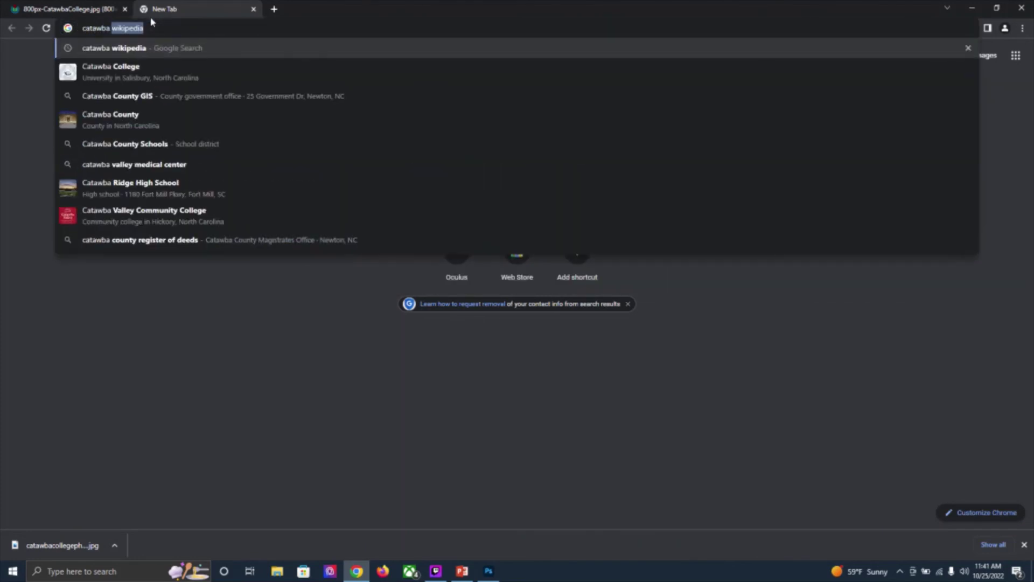
pyautogui.write('digital learning lab')
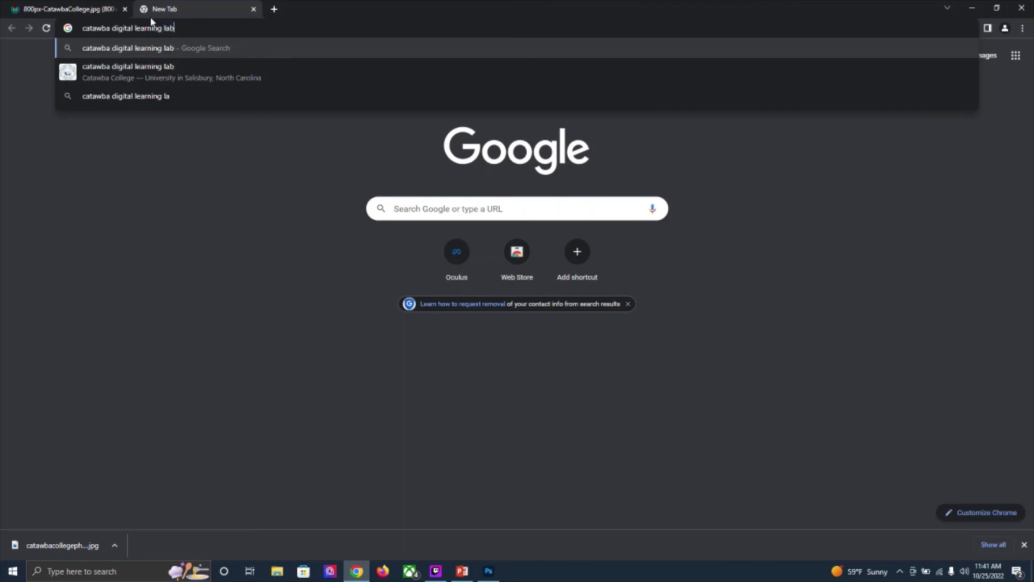
pyautogui.press('Return')
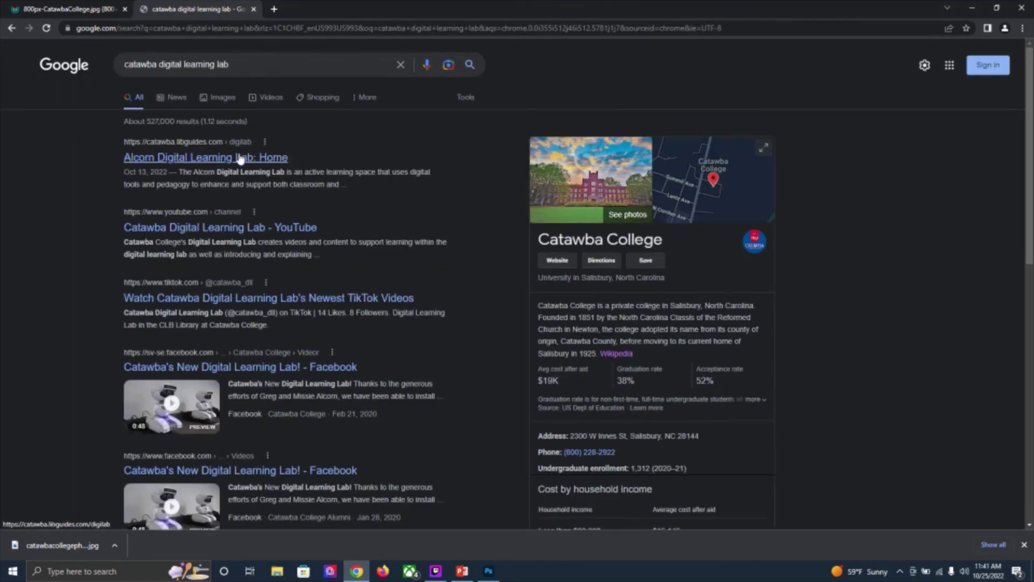
# - Open the Alcorn Digital Learning Lab site and review the October training calendar on its Training/Workshops page
pyautogui.click(241, 158)
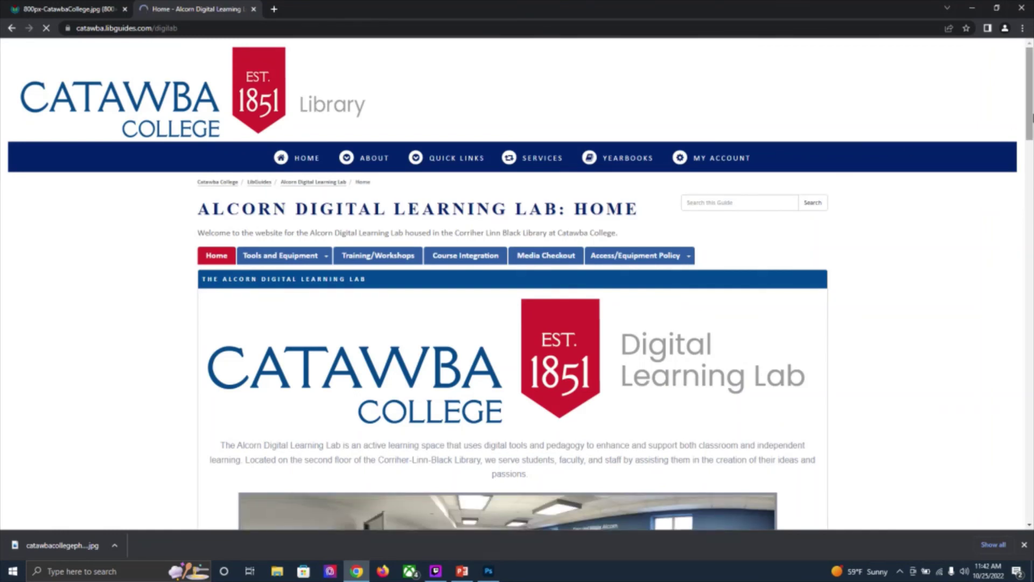
pyautogui.scroll(-2, 480, 177)
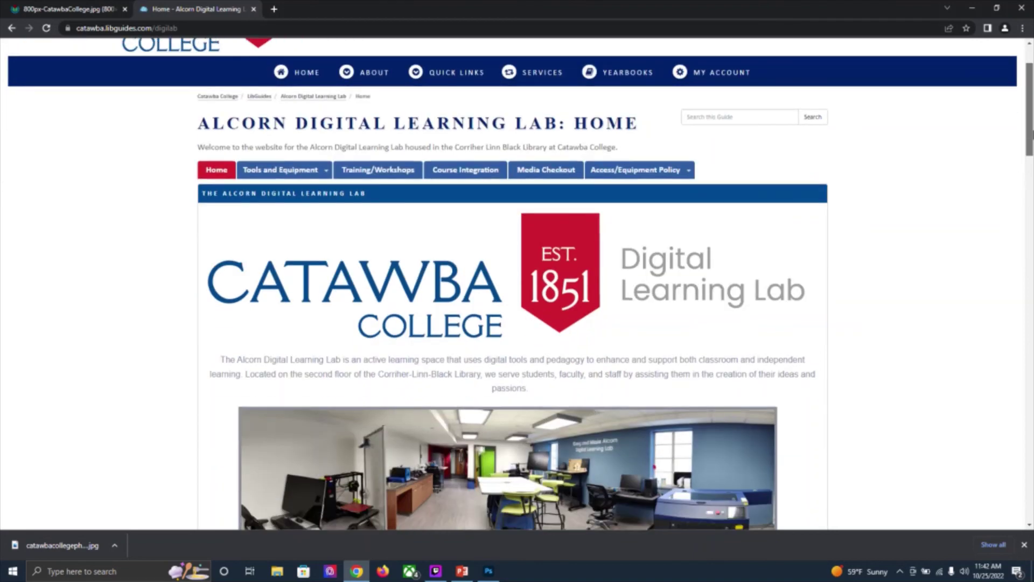
pyautogui.moveTo(312, 167)
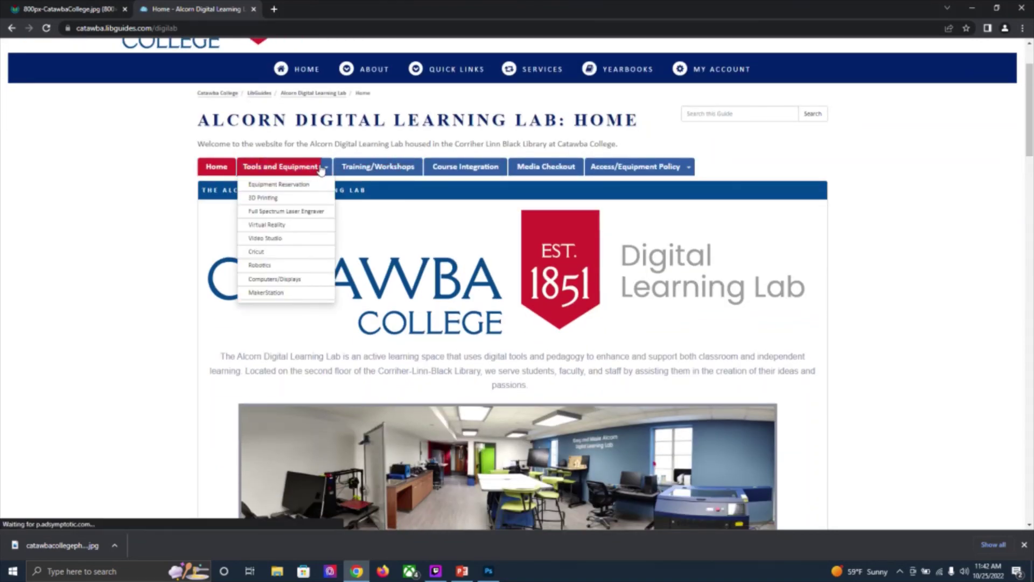
pyautogui.click(365, 168)
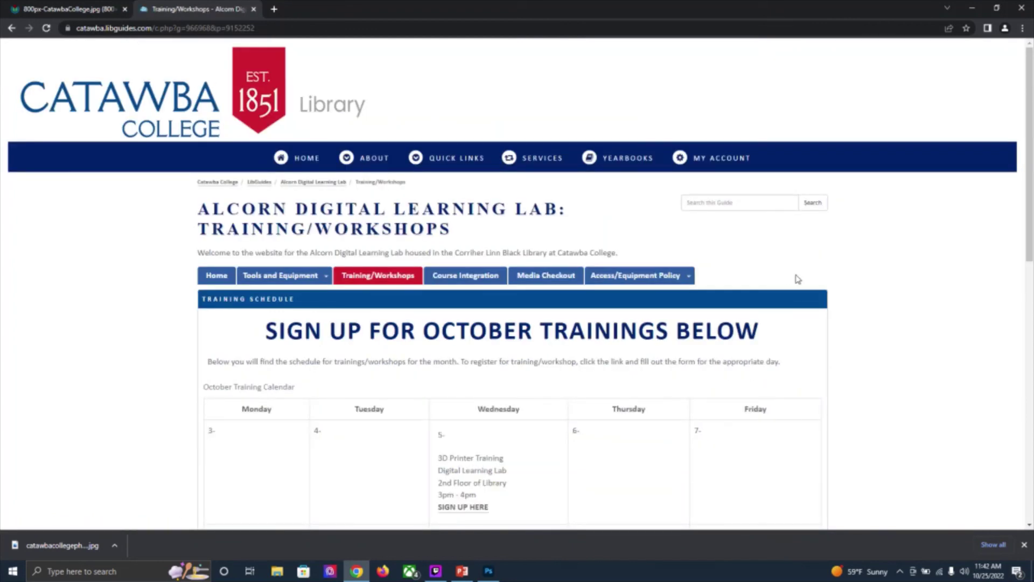
pyautogui.moveTo(1031, 157); pyautogui.dragTo(1020, 281)
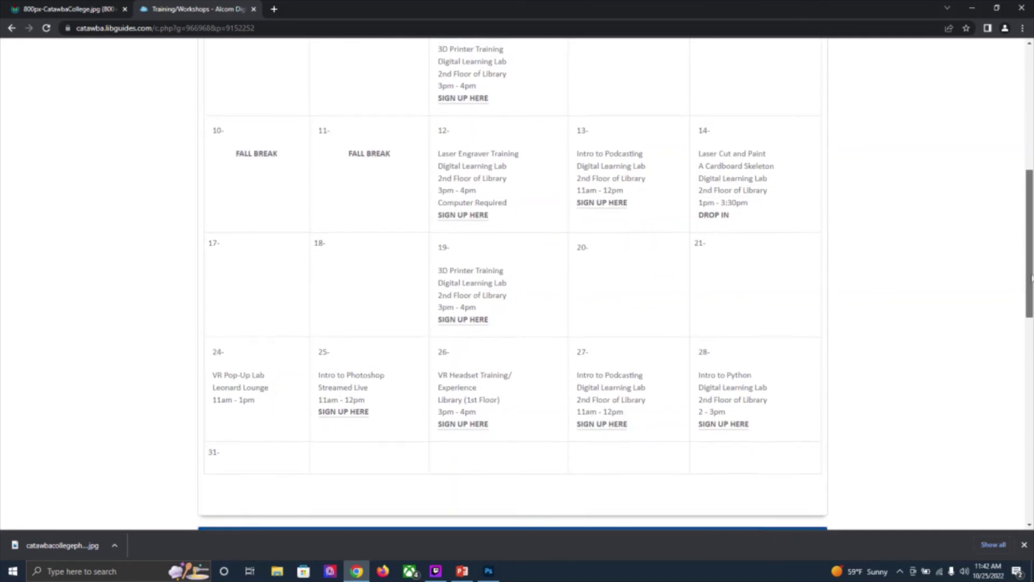
pyautogui.scroll(5, 599, 178)
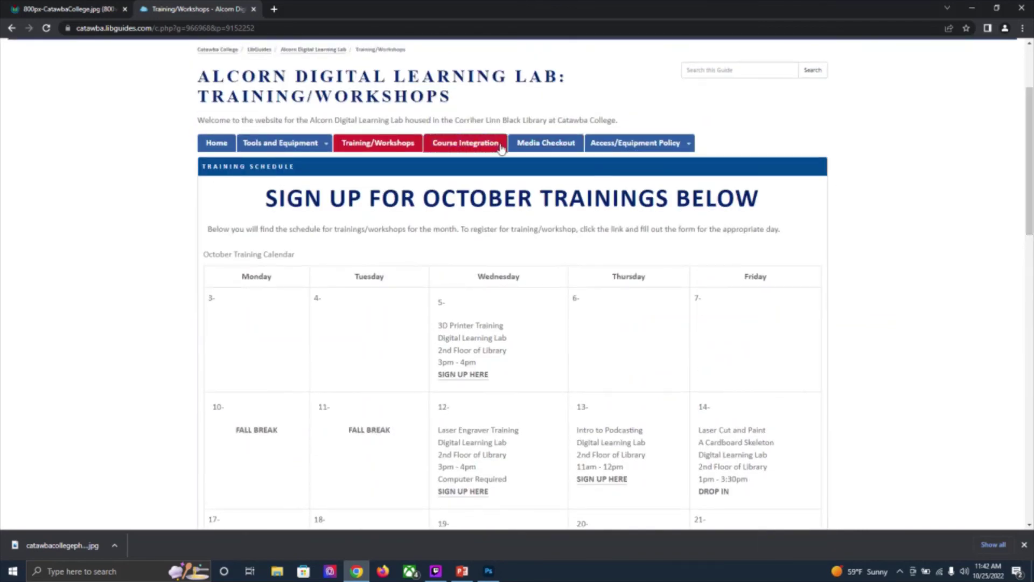
# - Open the Media Checkout page and look through the available equipment down to the end of the list
pyautogui.click(571, 147)
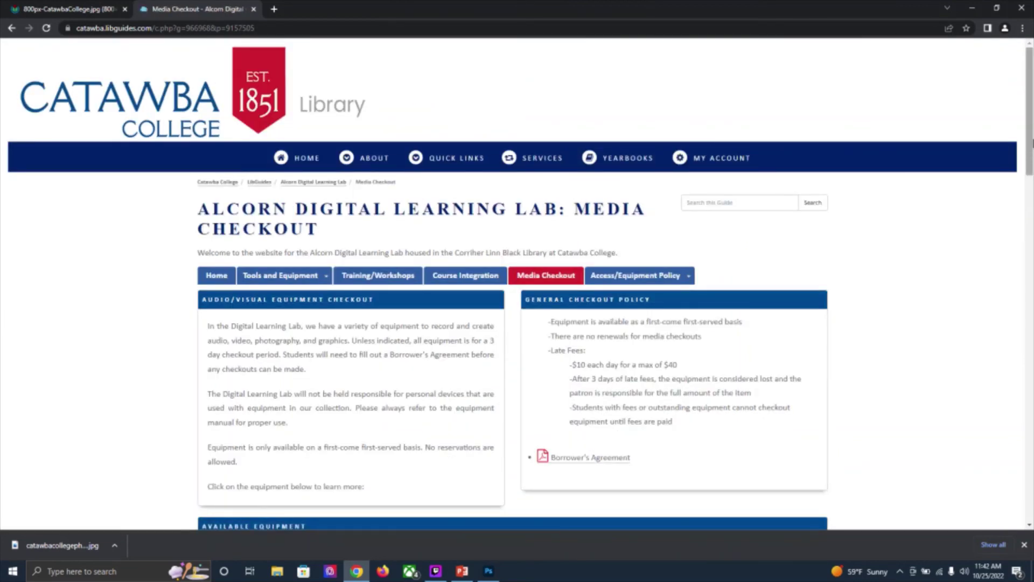
pyautogui.moveTo(1032, 143); pyautogui.dragTo(1029, 246)
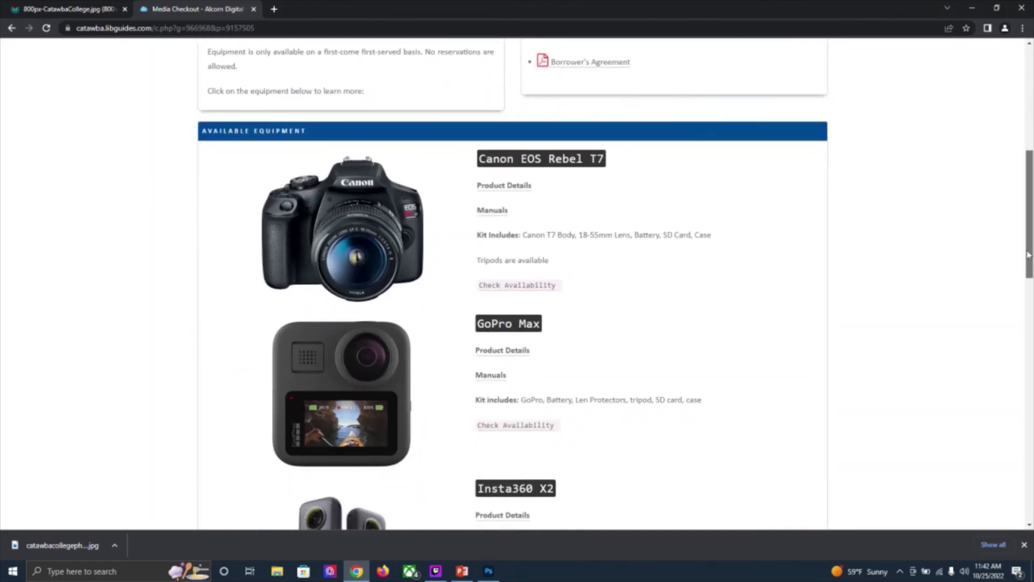
pyautogui.scroll(-1, 495, 259)
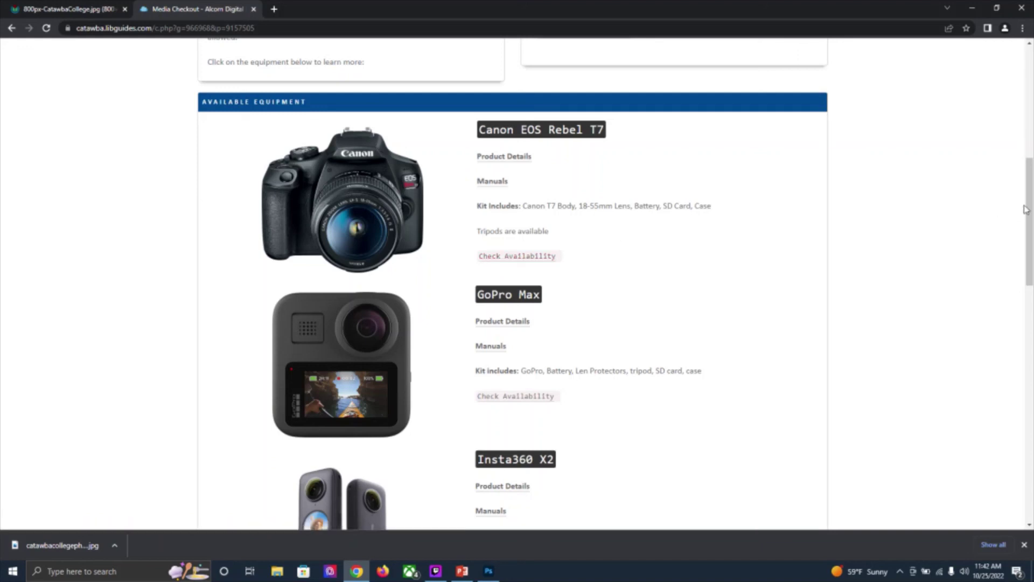
pyautogui.moveTo(1031, 207); pyautogui.dragTo(1031, 448)
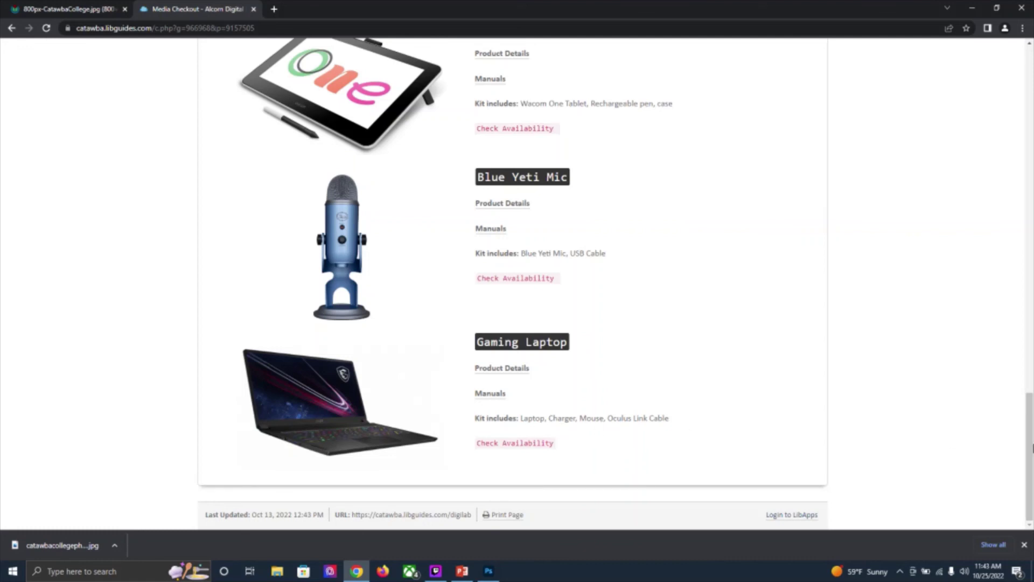
pyautogui.moveTo(1032, 447)
pyautogui.mouseDown()
pyautogui.moveTo(1032, 130)
pyautogui.moveTo(1032, 439)
pyautogui.mouseUp()
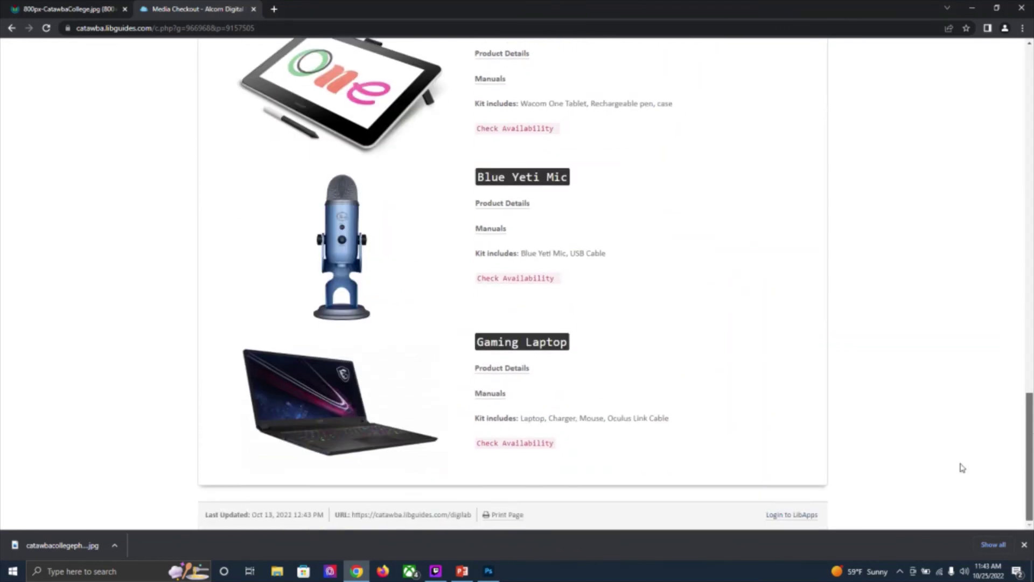
# - Switch to Twitch Studio to show the controls of the running stream
pyautogui.moveTo(494, 572)
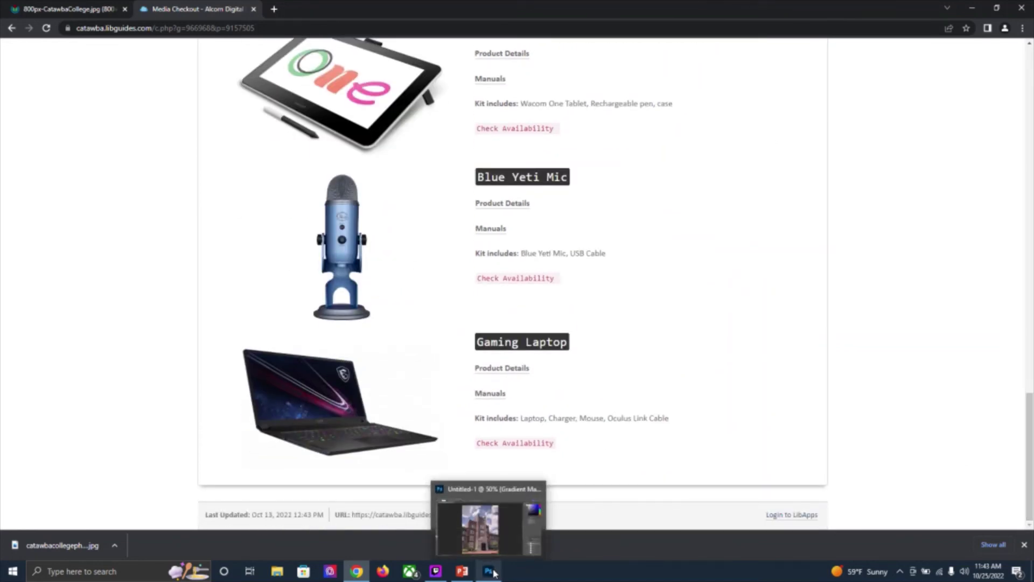
pyautogui.moveTo(442, 576)
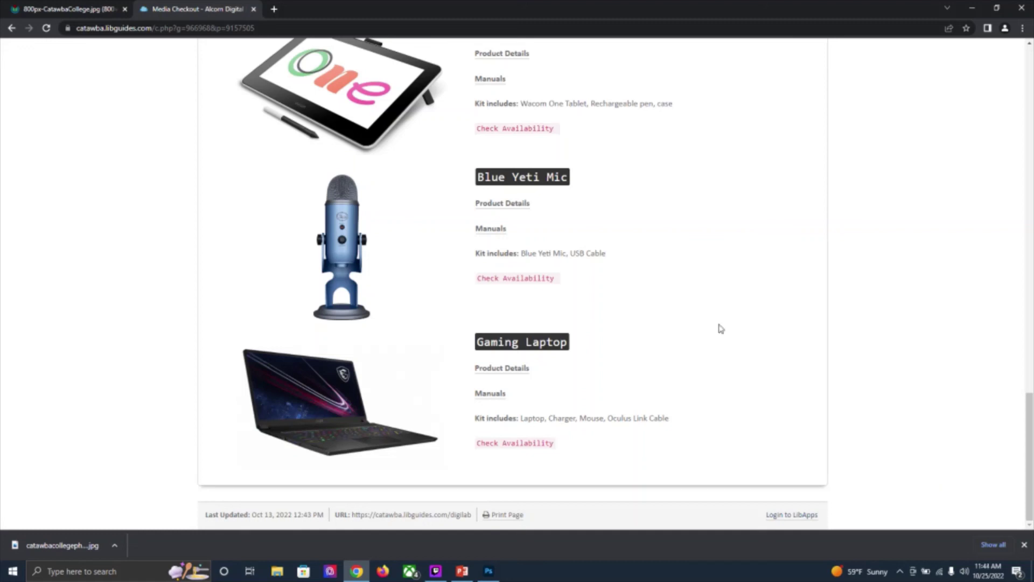
pyautogui.click(431, 576)
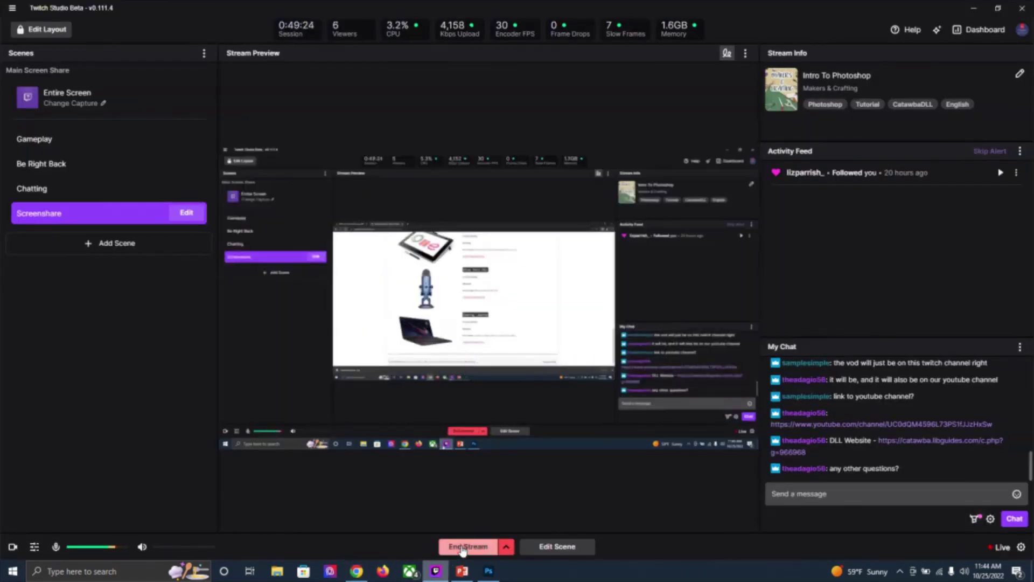